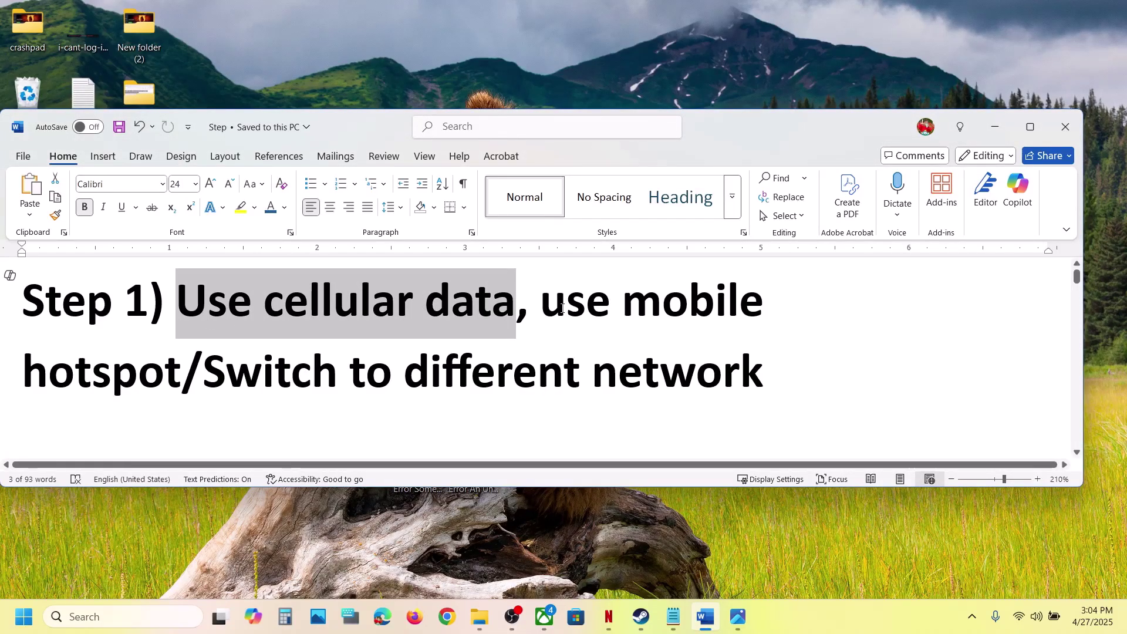
- Connect the Wi-Fi to the phone hotspot network from Quick Settings
click(372, 306)
drag(268, 304, 495, 296)
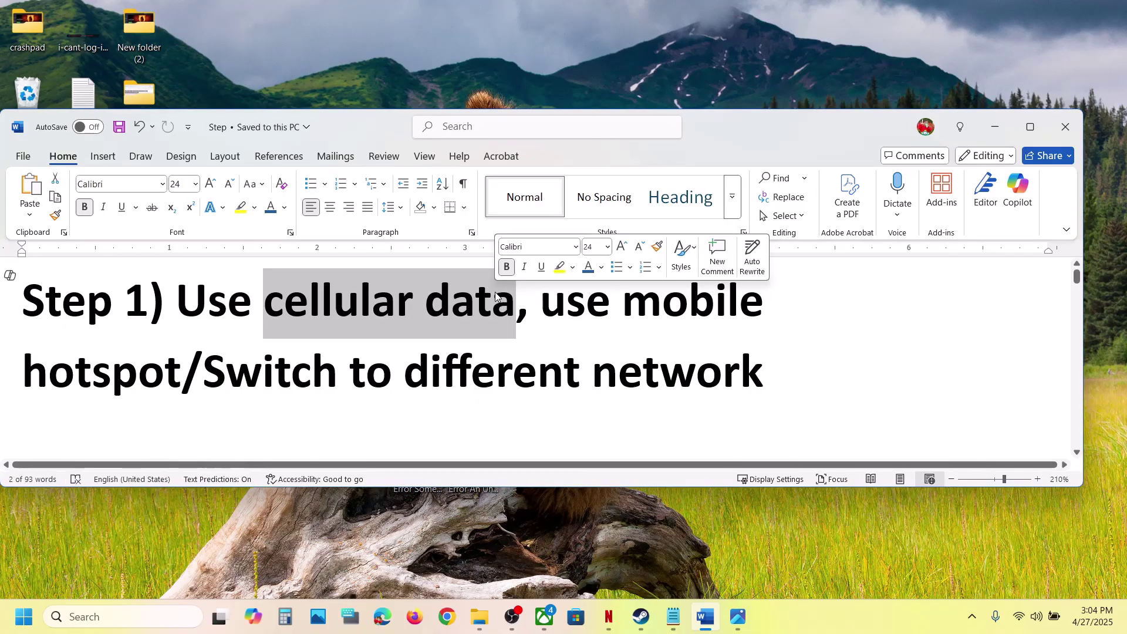
click(1022, 621)
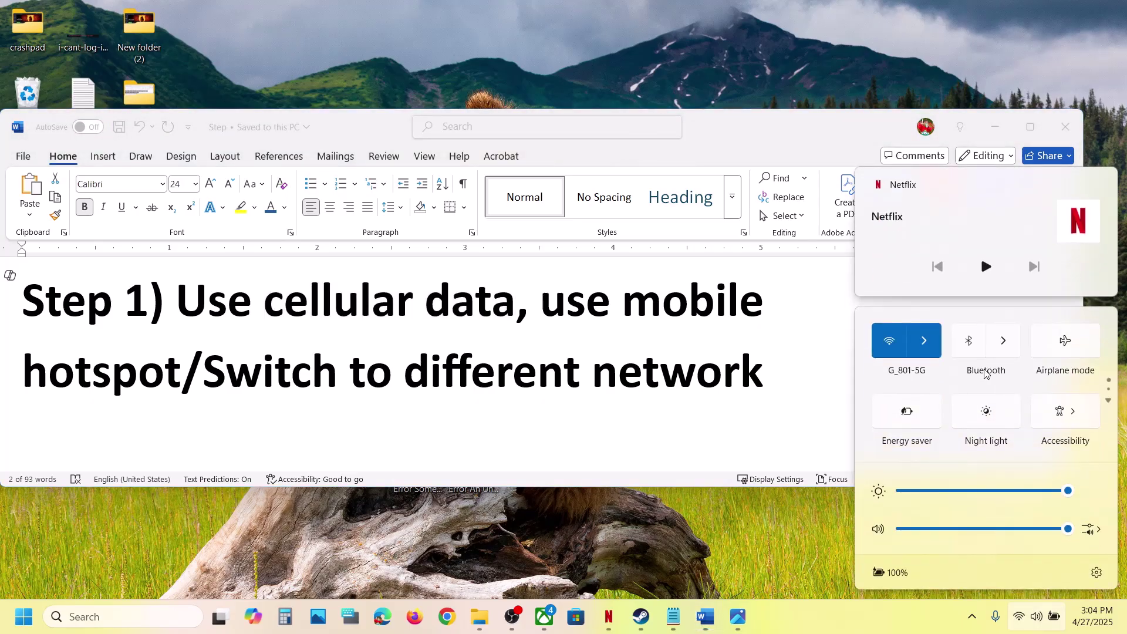
click(932, 346)
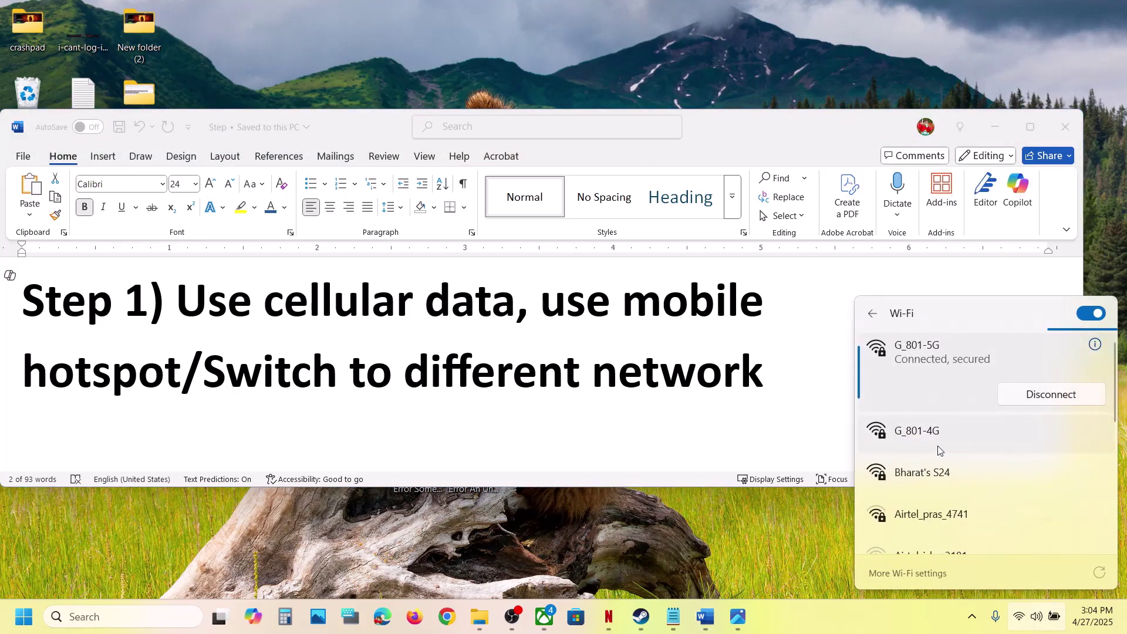
click(942, 475)
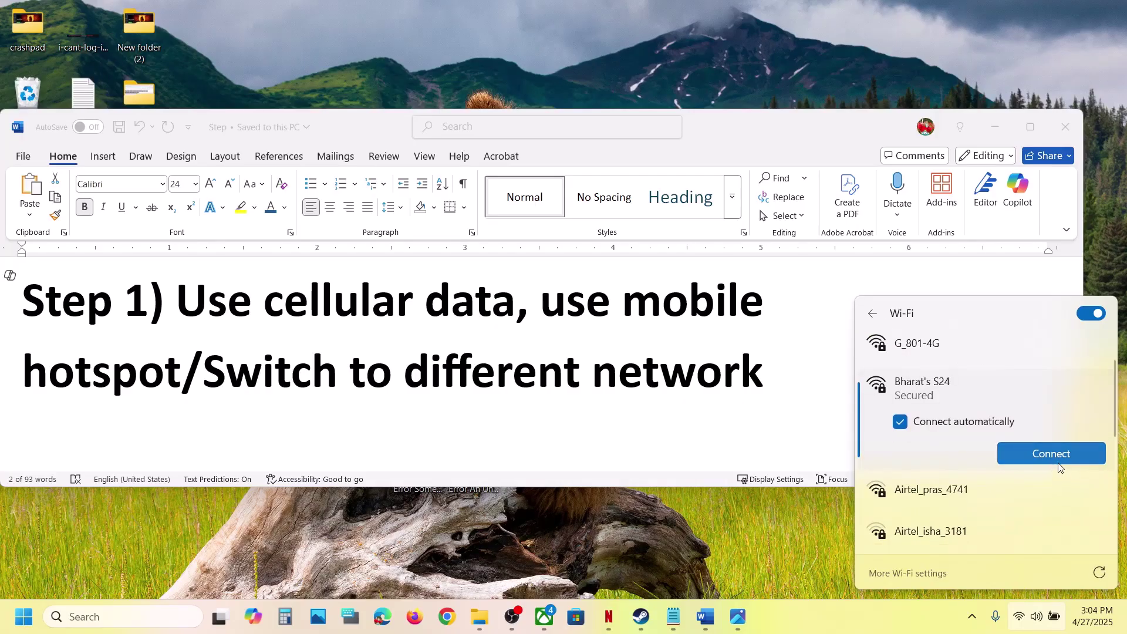
click(1054, 456)
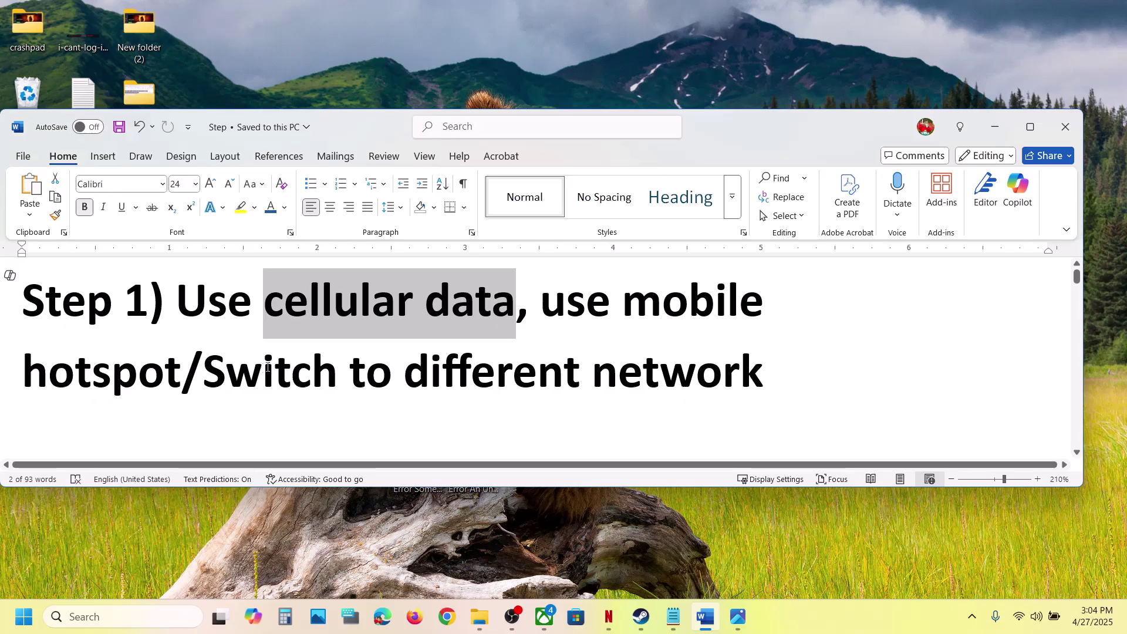
- Reconnect the Wi-Fi to the G_801-5G network
drag(211, 376, 843, 389)
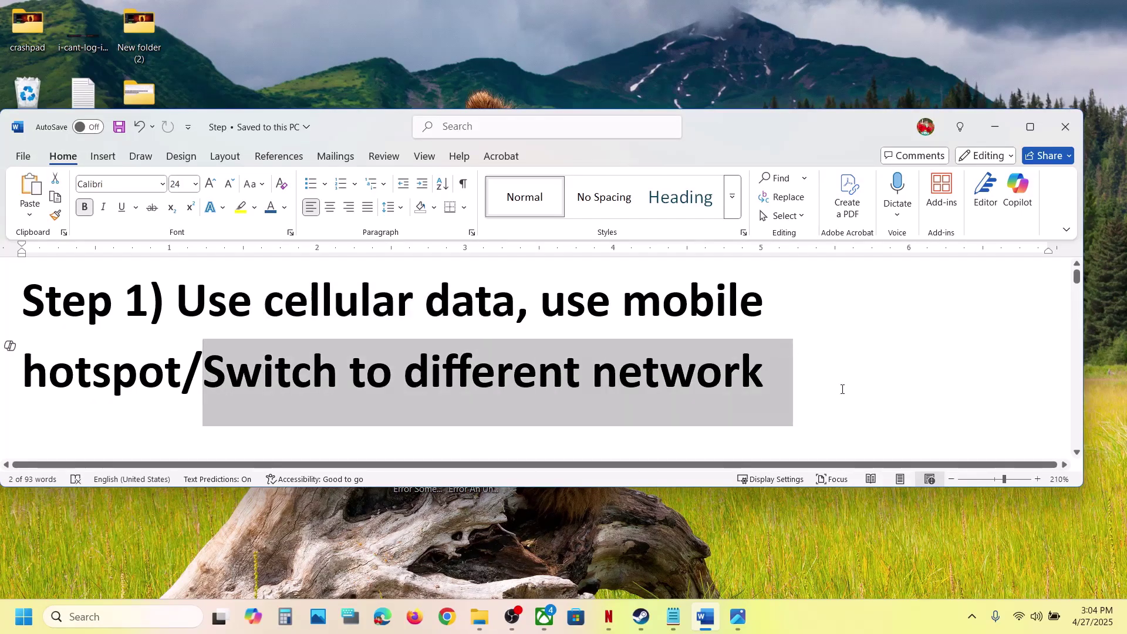
click(806, 389)
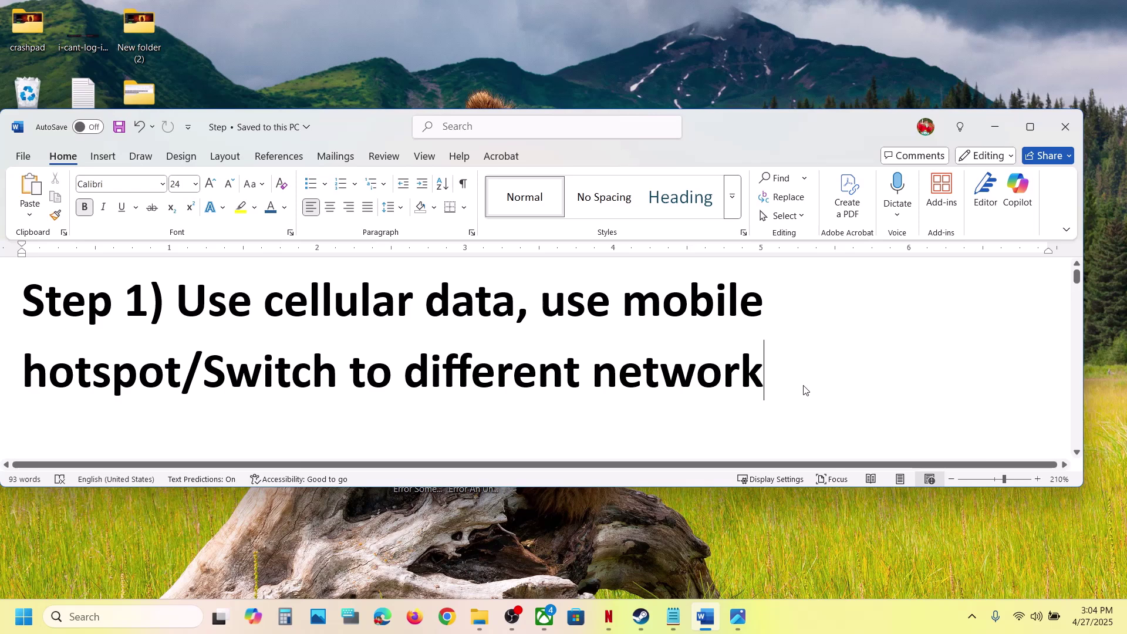
click(1022, 624)
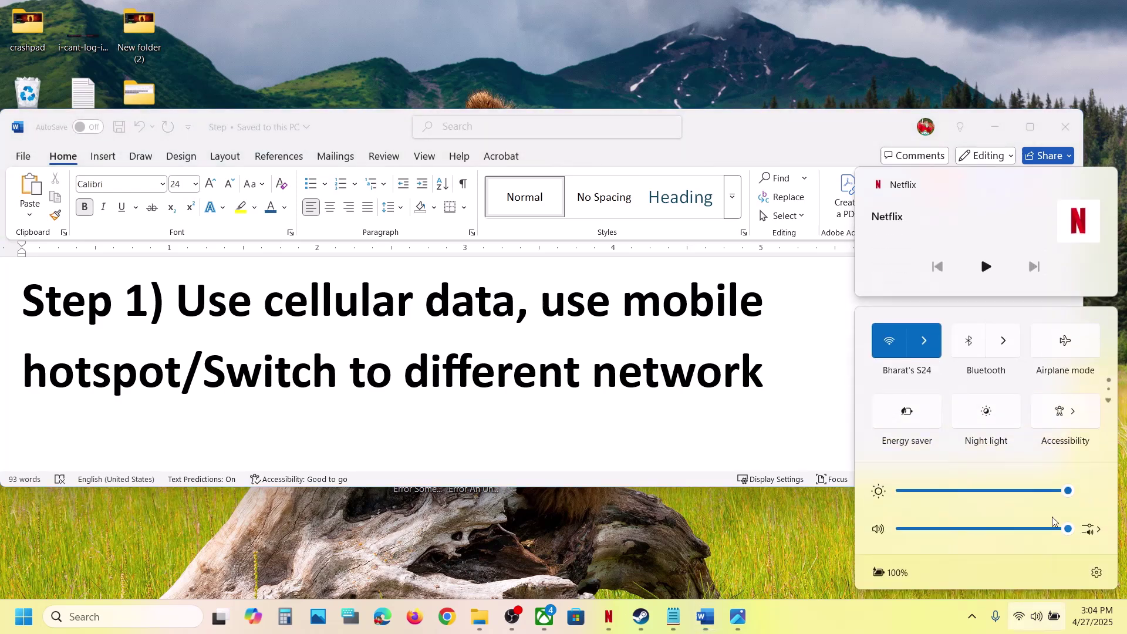
click(925, 340)
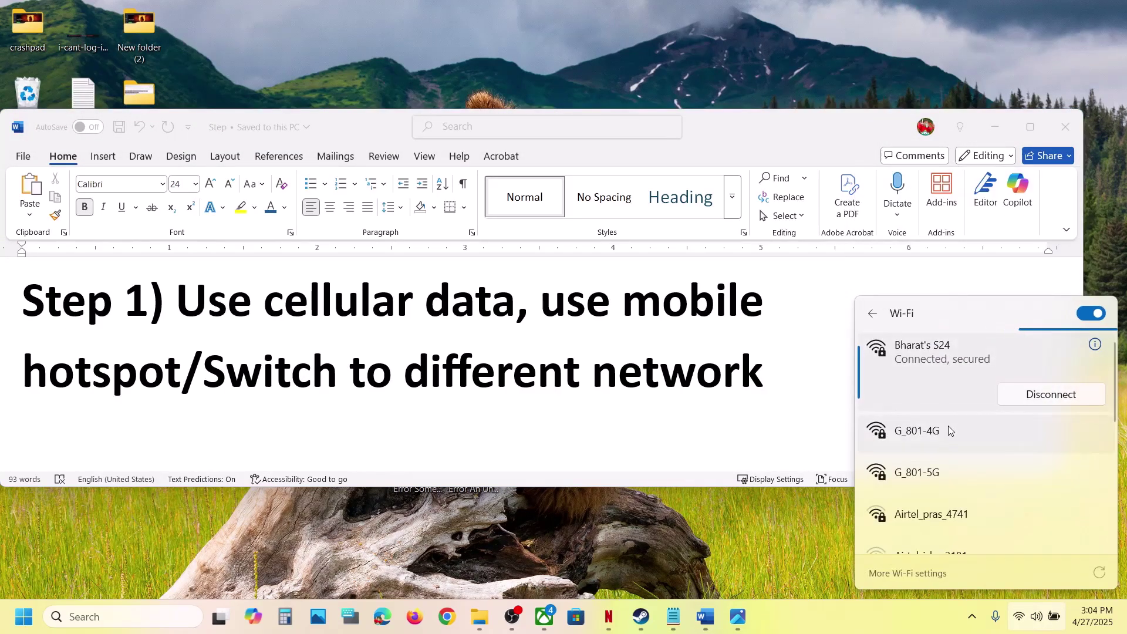
click(946, 477)
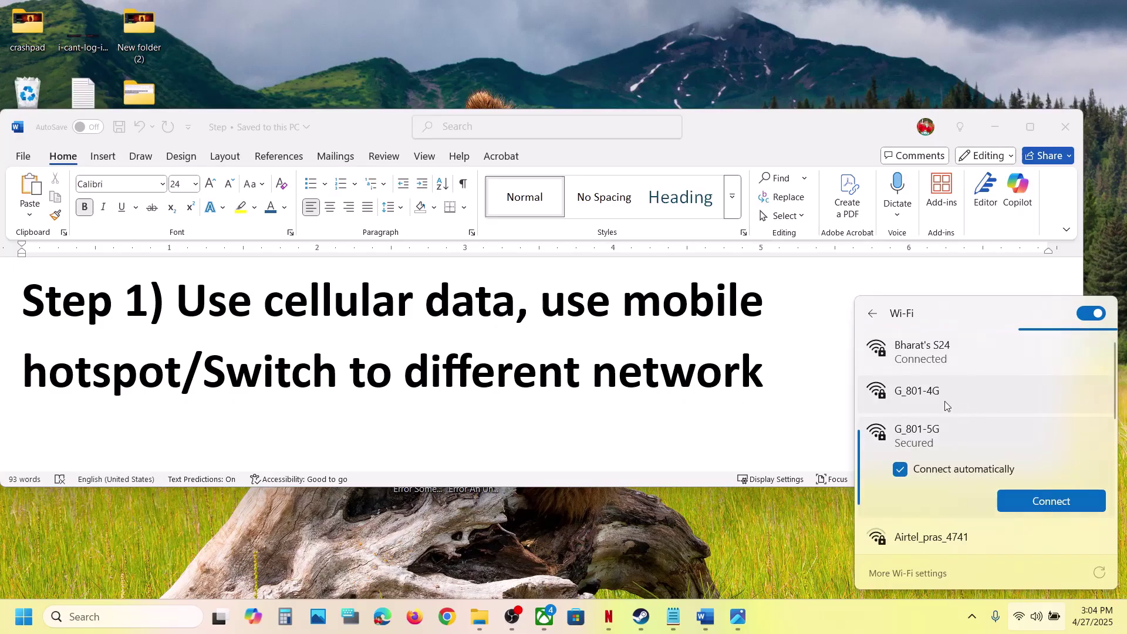
click(1027, 503)
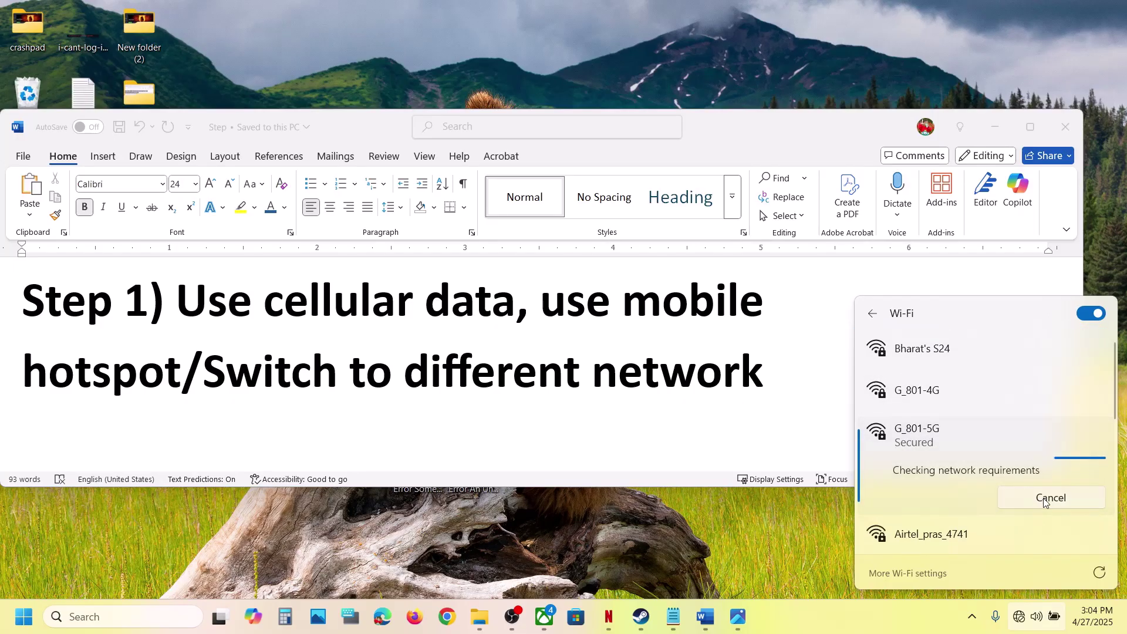
click(653, 381)
scroll(435, 352, down, 4)
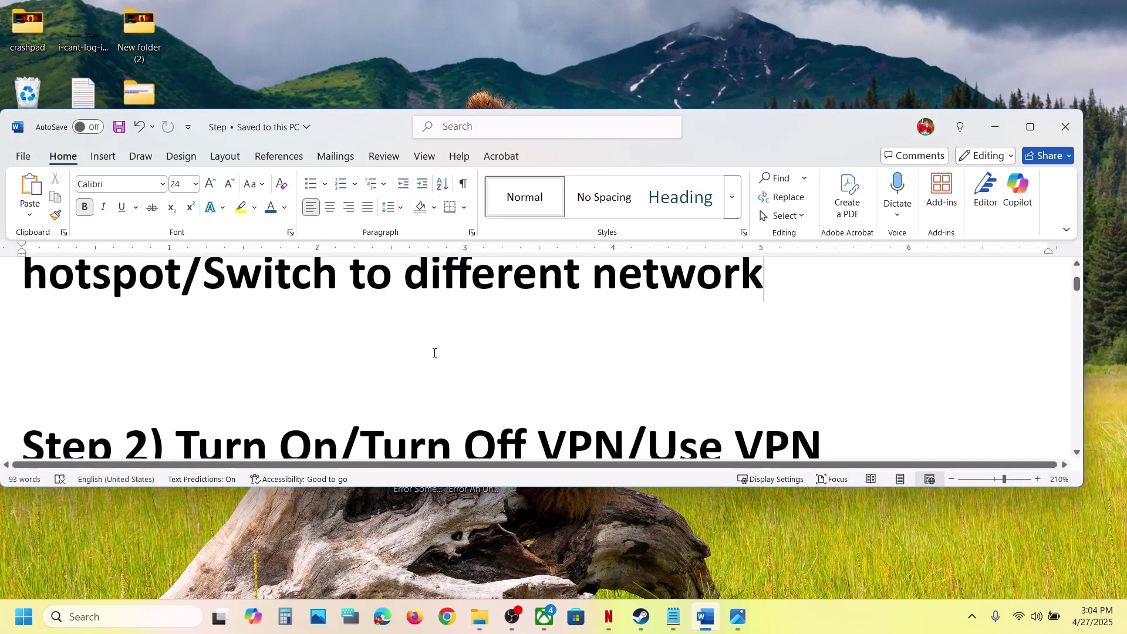
- Highlight the Turn On/Turn Off VPN and Use VPN options in the Step 2 heading
drag(185, 336, 609, 344)
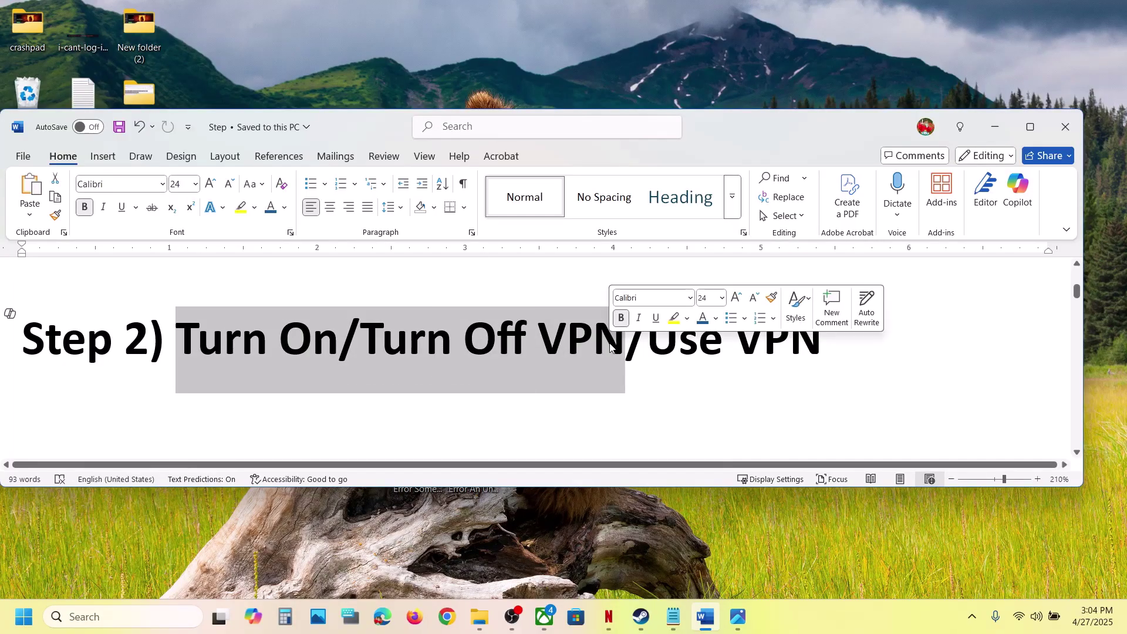
click(610, 345)
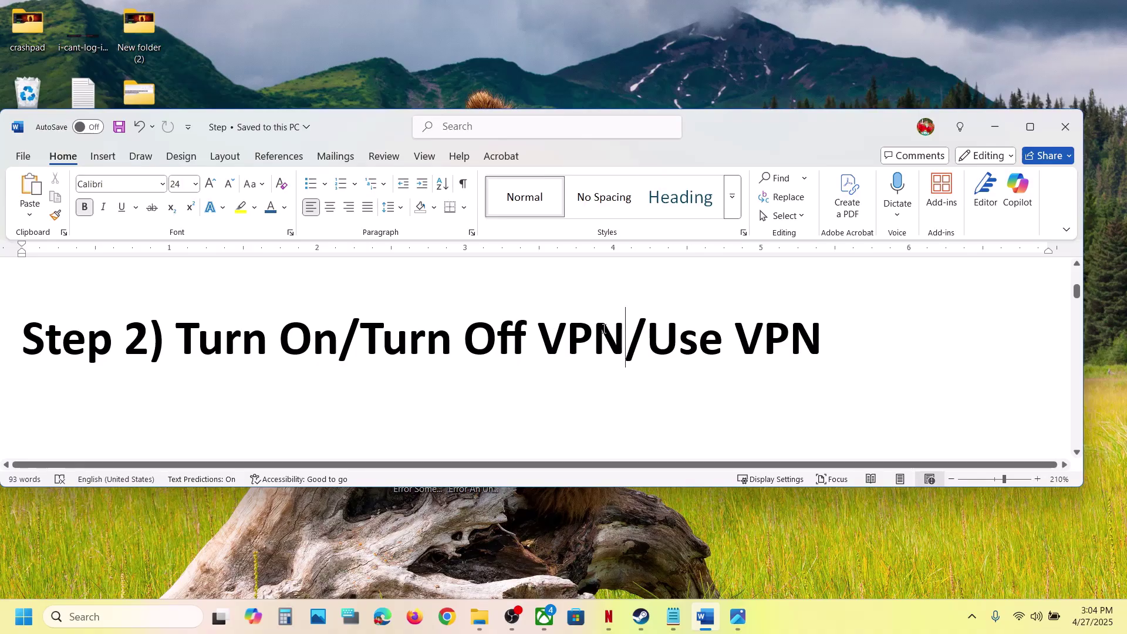
drag(198, 334, 333, 340)
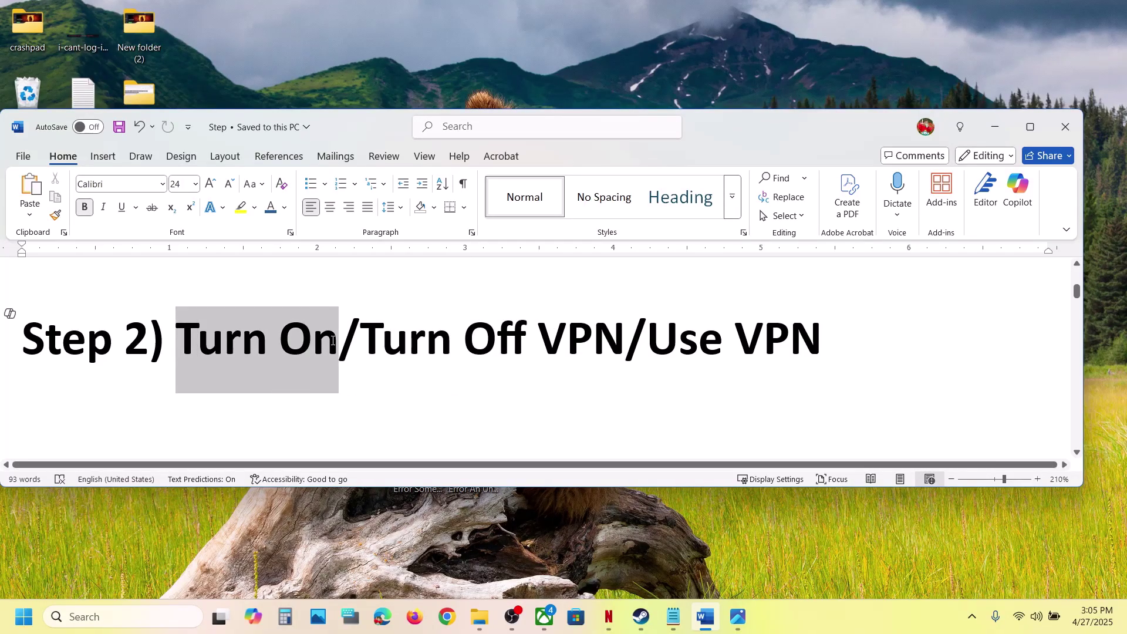
click(332, 341)
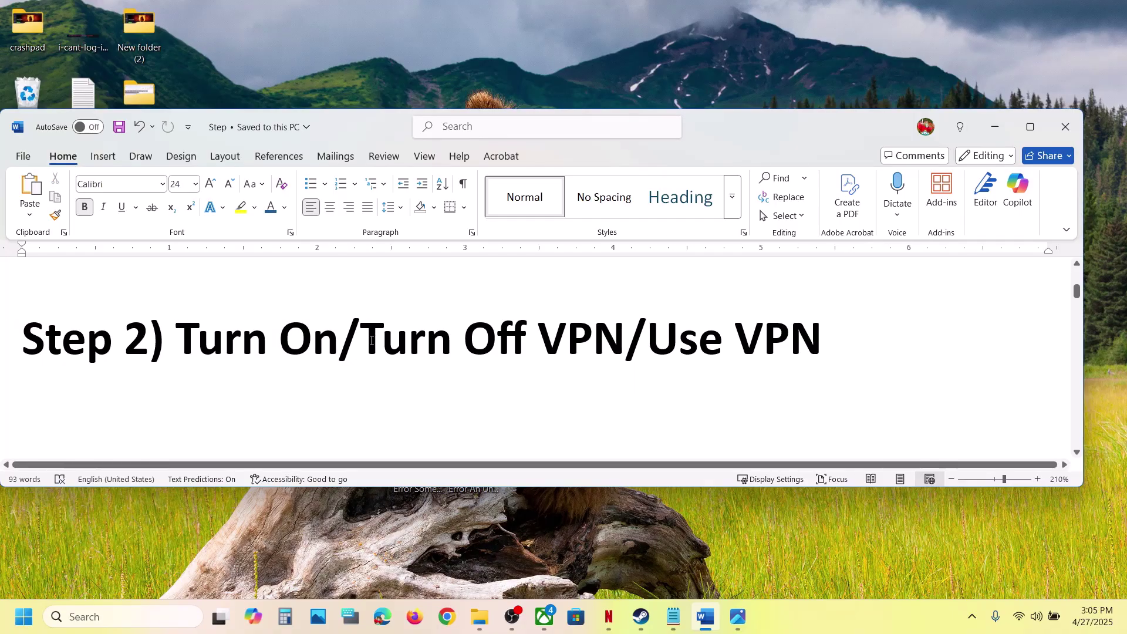
drag(371, 340, 493, 345)
click(488, 346)
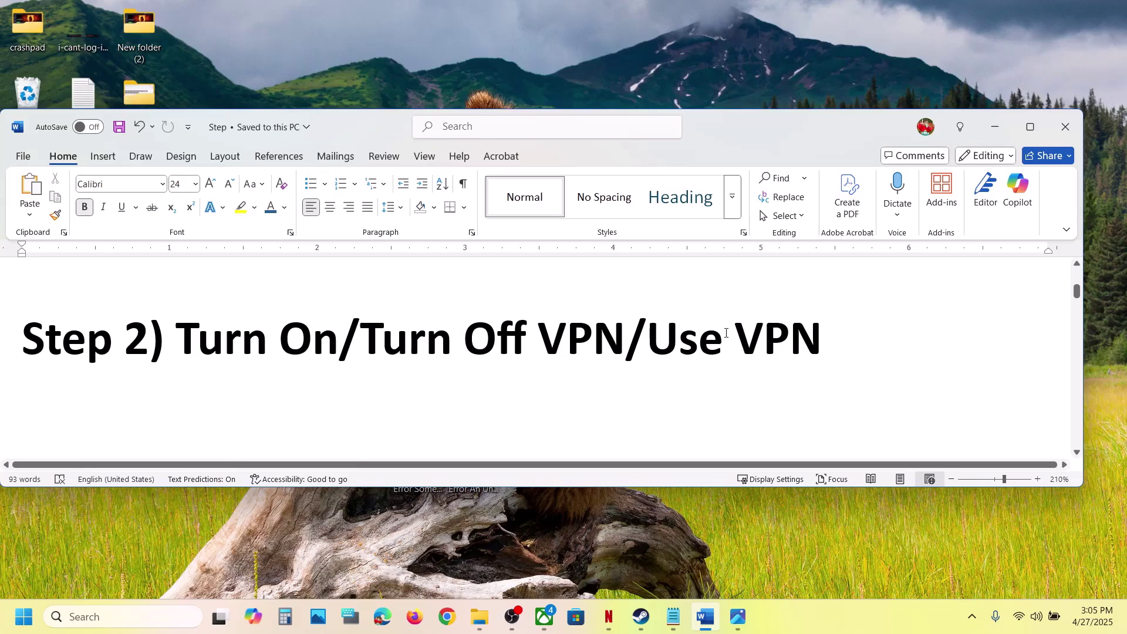
drag(648, 332, 854, 341)
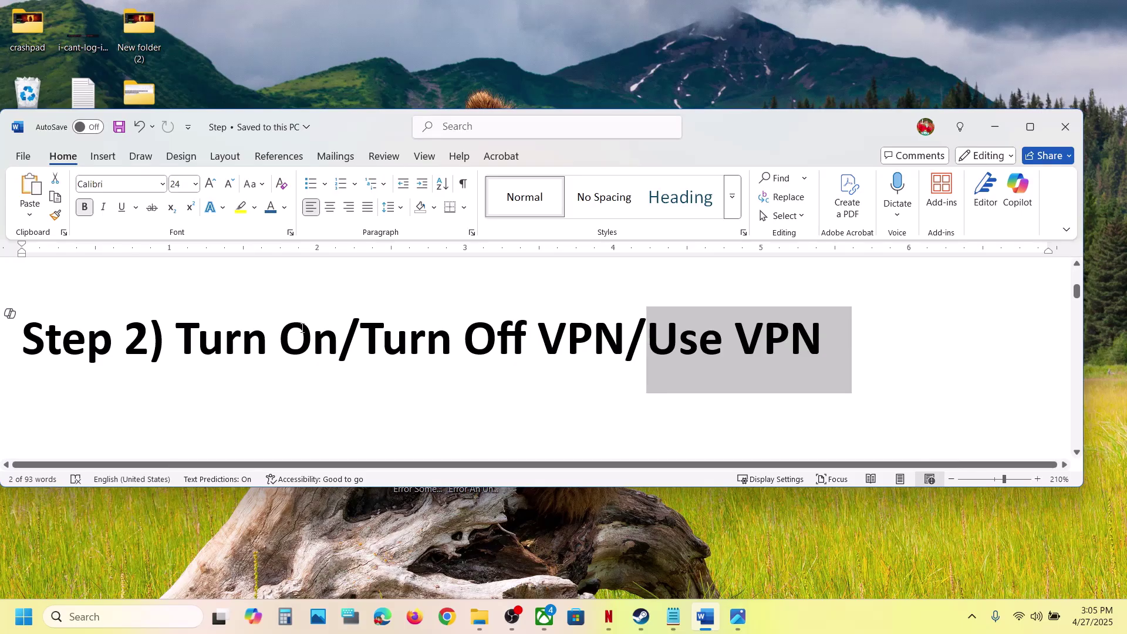
drag(282, 333, 727, 365)
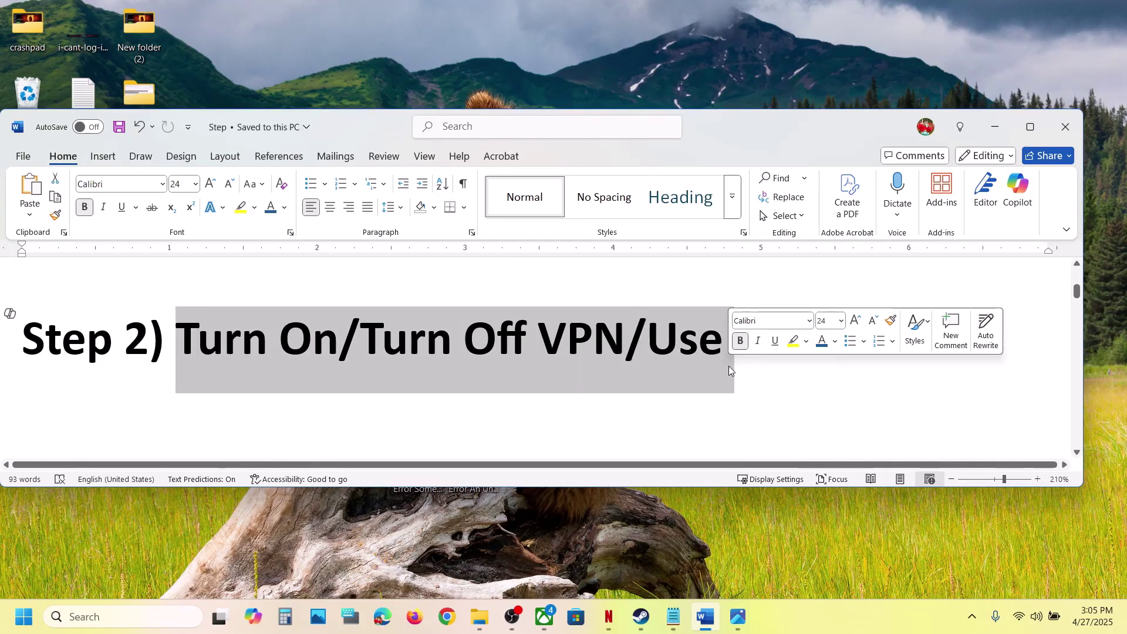
click(728, 365)
- Scroll to Step 3, Delete Roblox's Log Files, and select the %localappdata% path line
scroll(730, 364, down, 3)
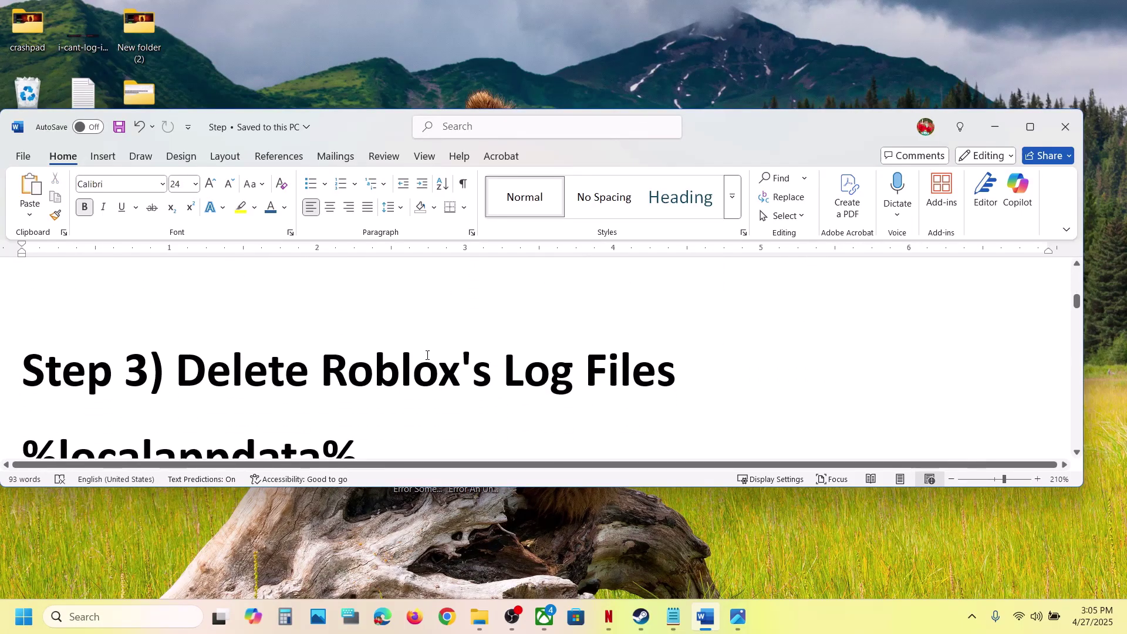
scroll(418, 353, down, 1)
drag(196, 312, 710, 314)
click(710, 315)
drag(390, 389, 31, 399)
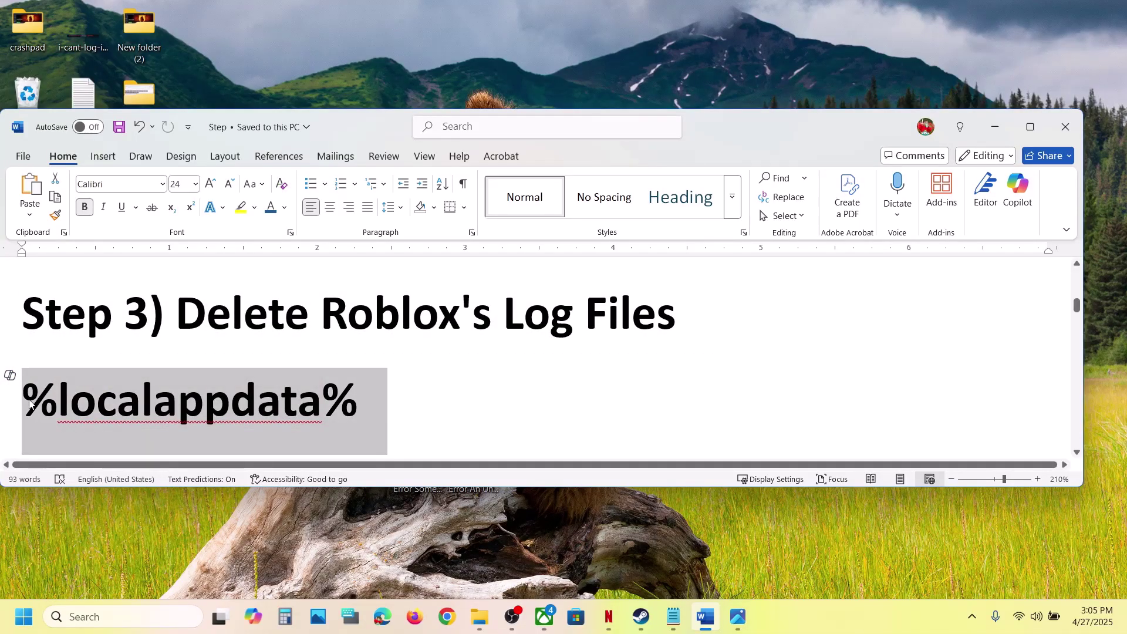
- Run %localappdata% through the Run dialog to open the AppData Local folder
text(r)
click(125, 622)
text(un)
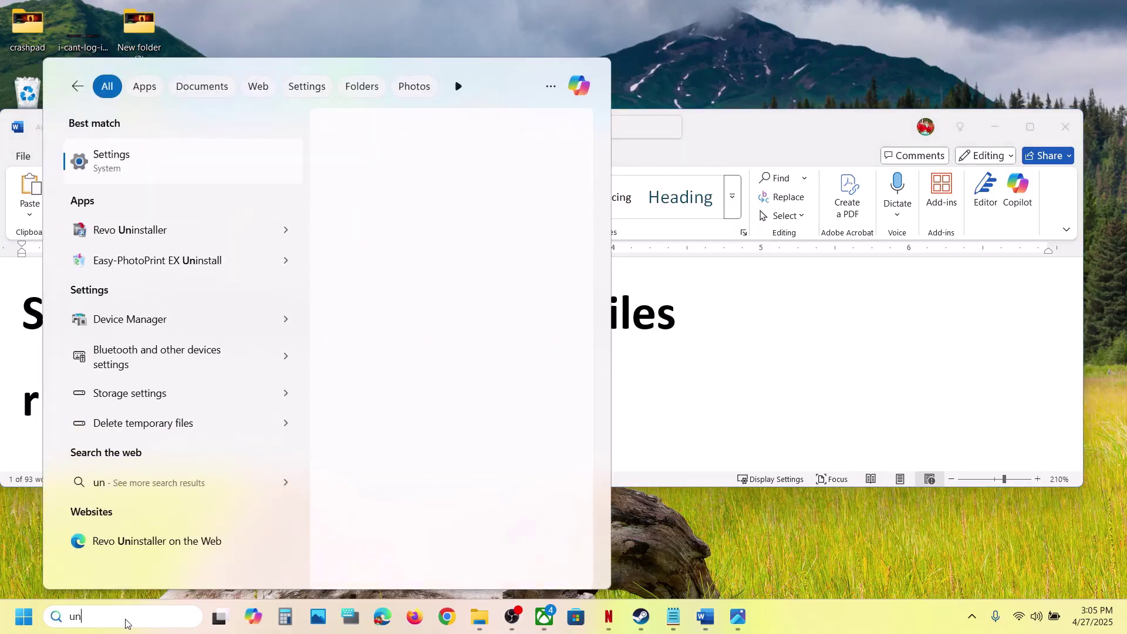
text(r)
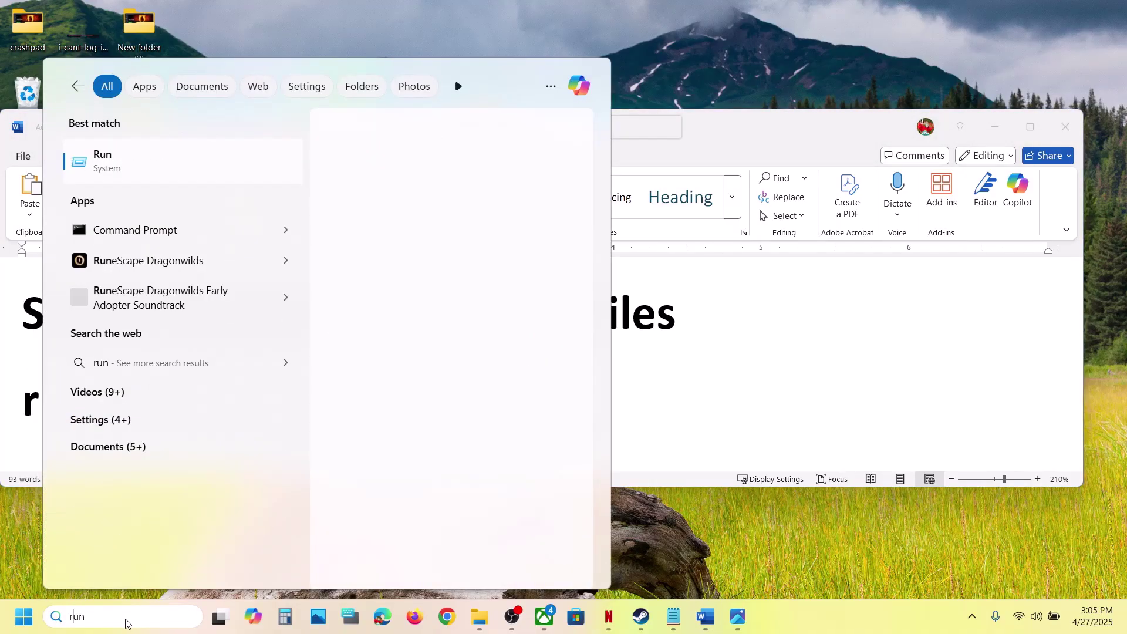
click(181, 164)
click(312, 567)
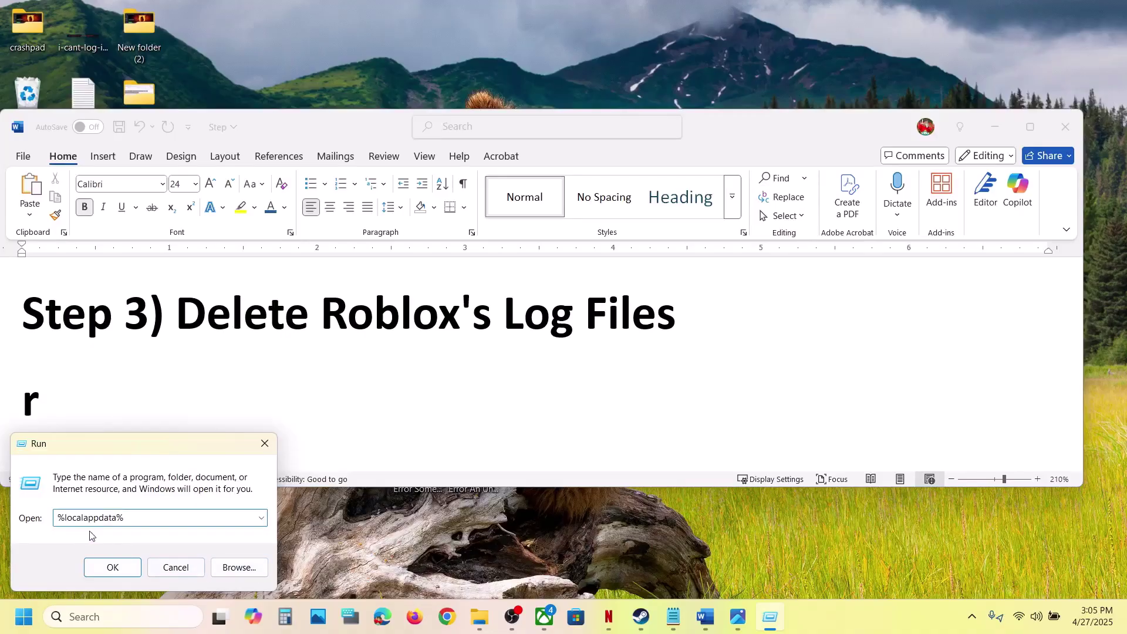
click(113, 567)
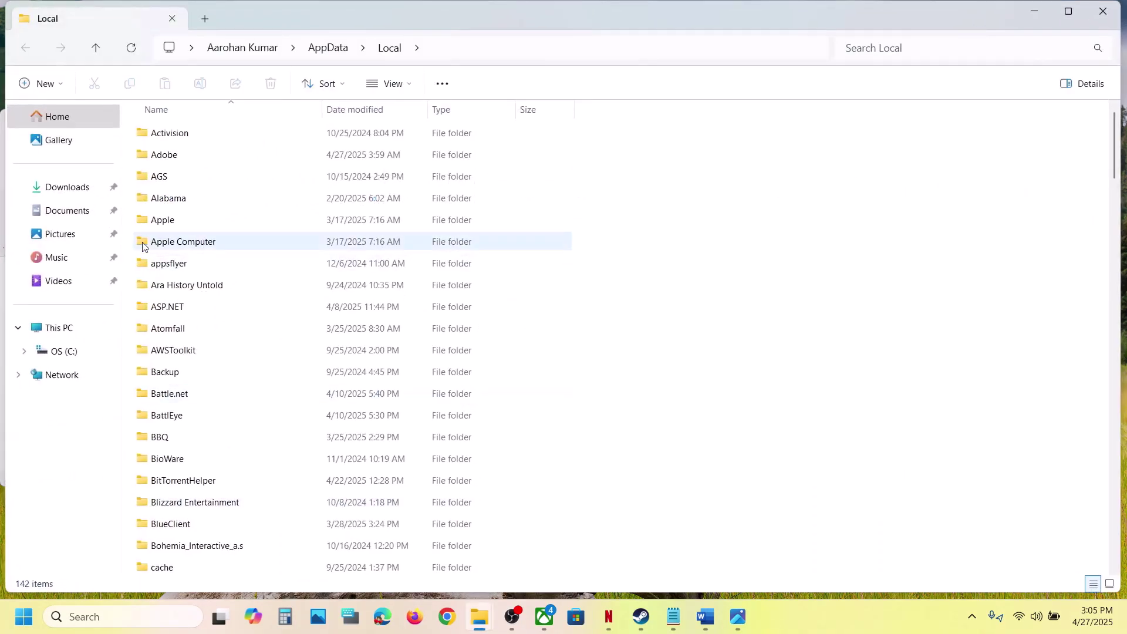
click(165, 327)
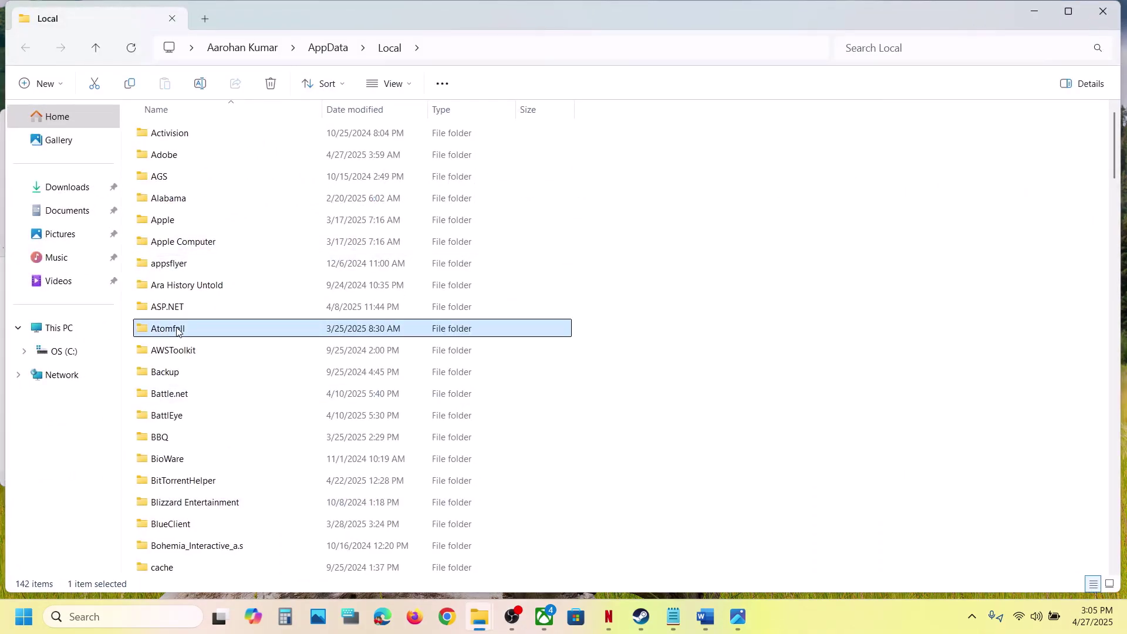
- Open the Roblox folder in AppData Local and copy its logs folder
key(r)
double_click(174, 183)
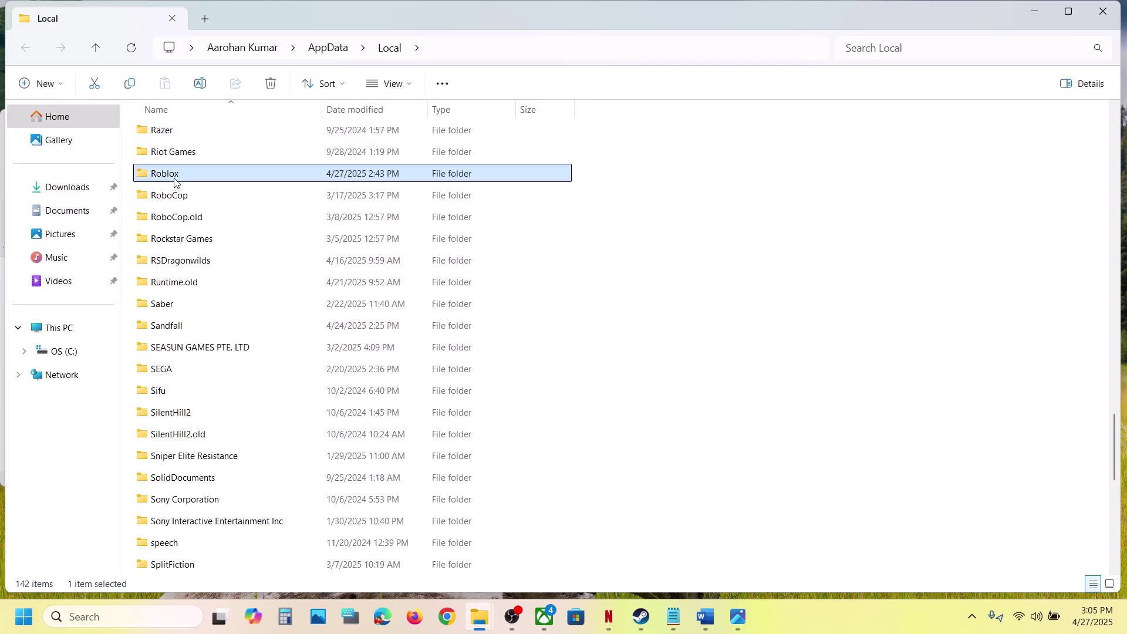
click(183, 204)
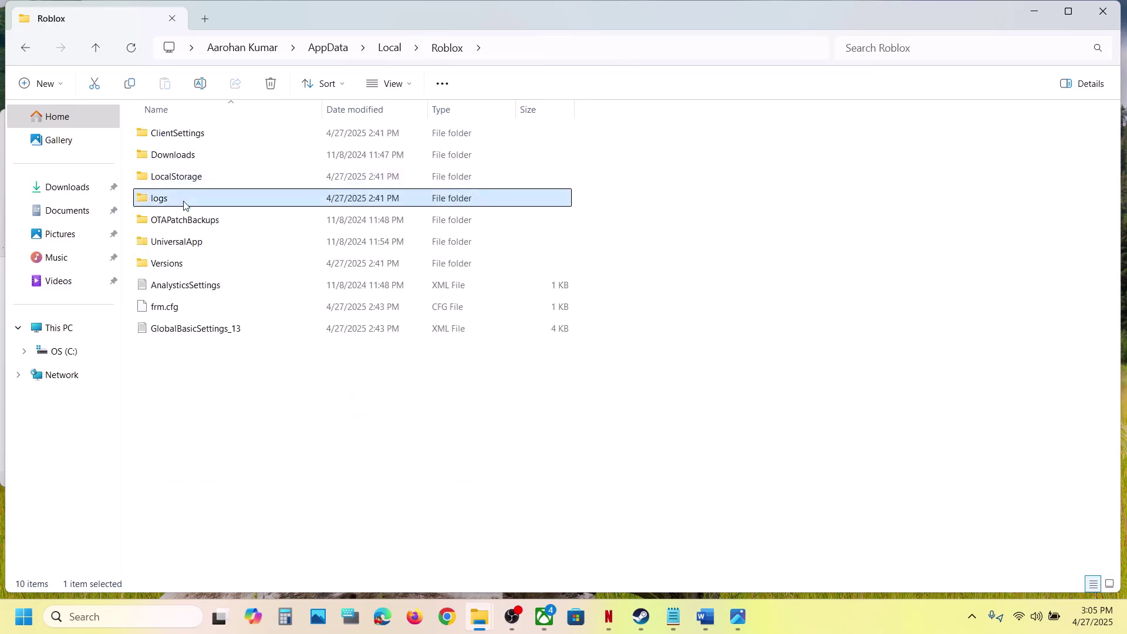
right_click(172, 204)
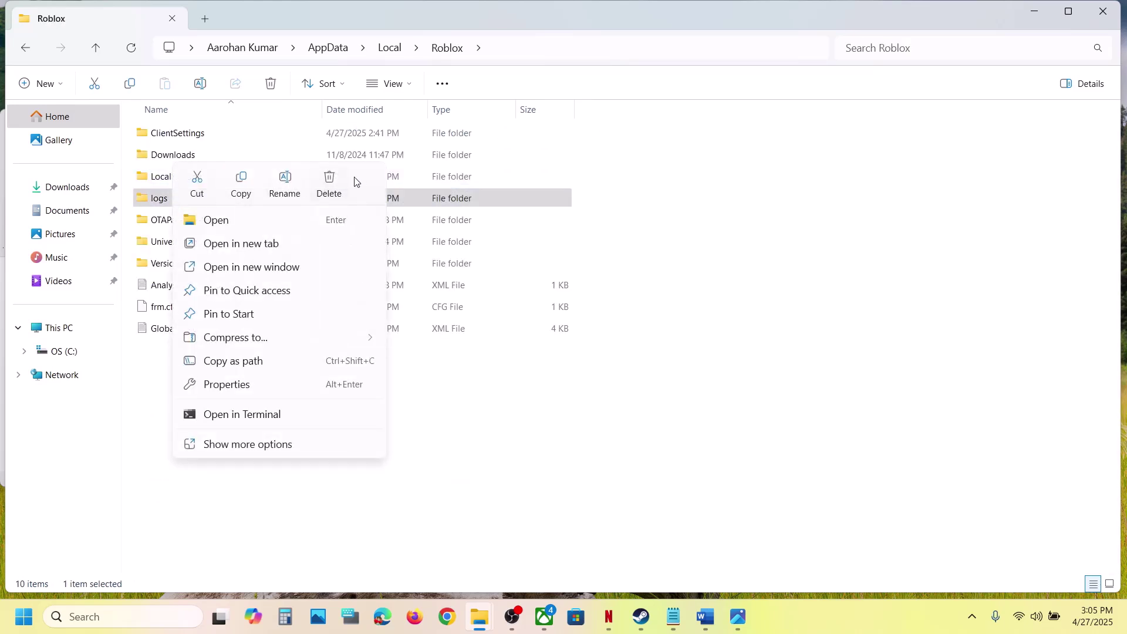
click(241, 184)
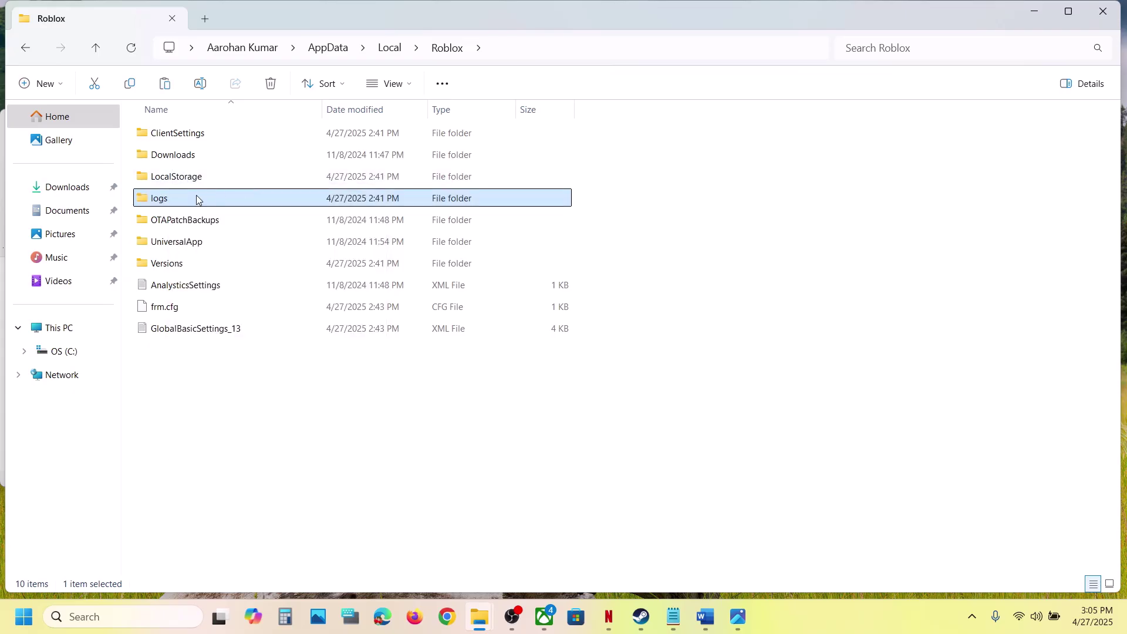
right_click(181, 203)
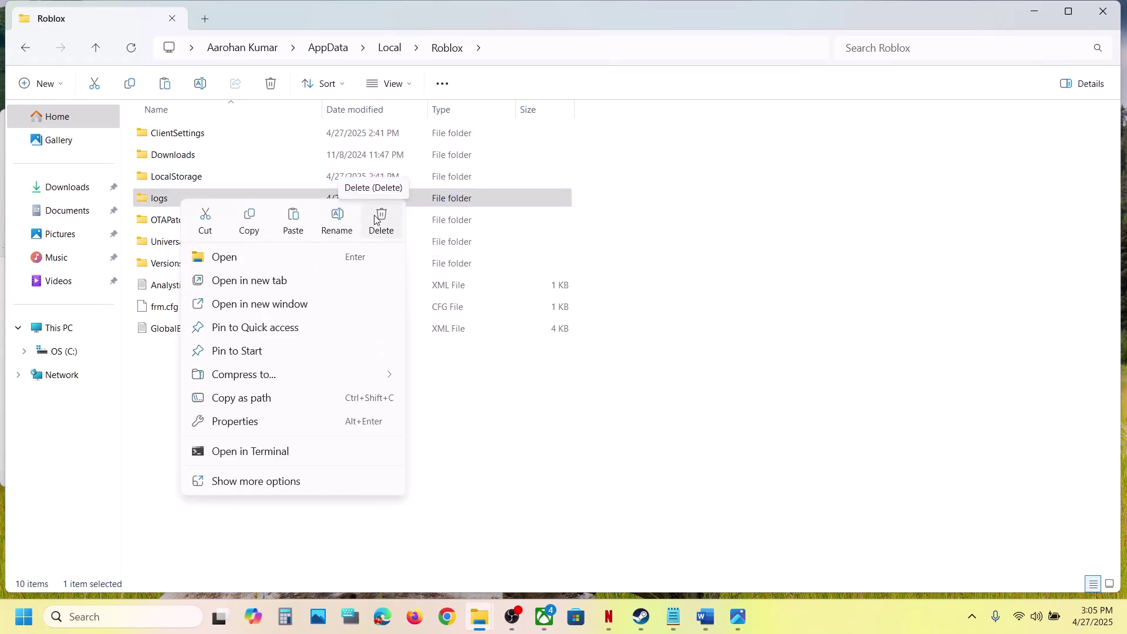
click(705, 616)
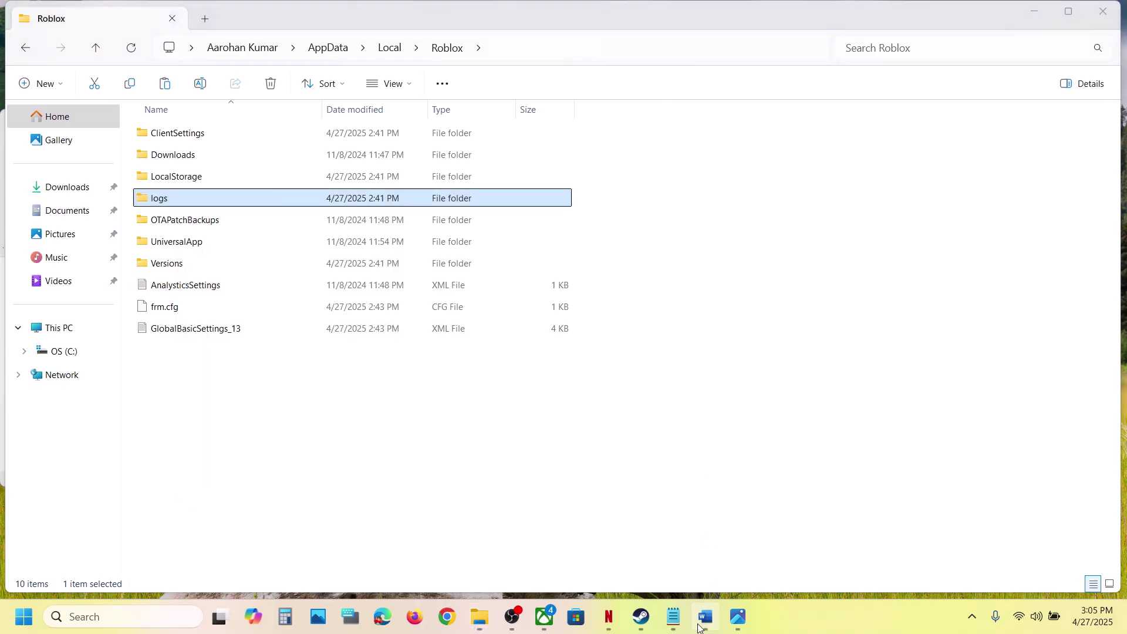
- Undo the stray character and scroll to the Step 4 'Try Roblox App' heading
key(ctrl+z)
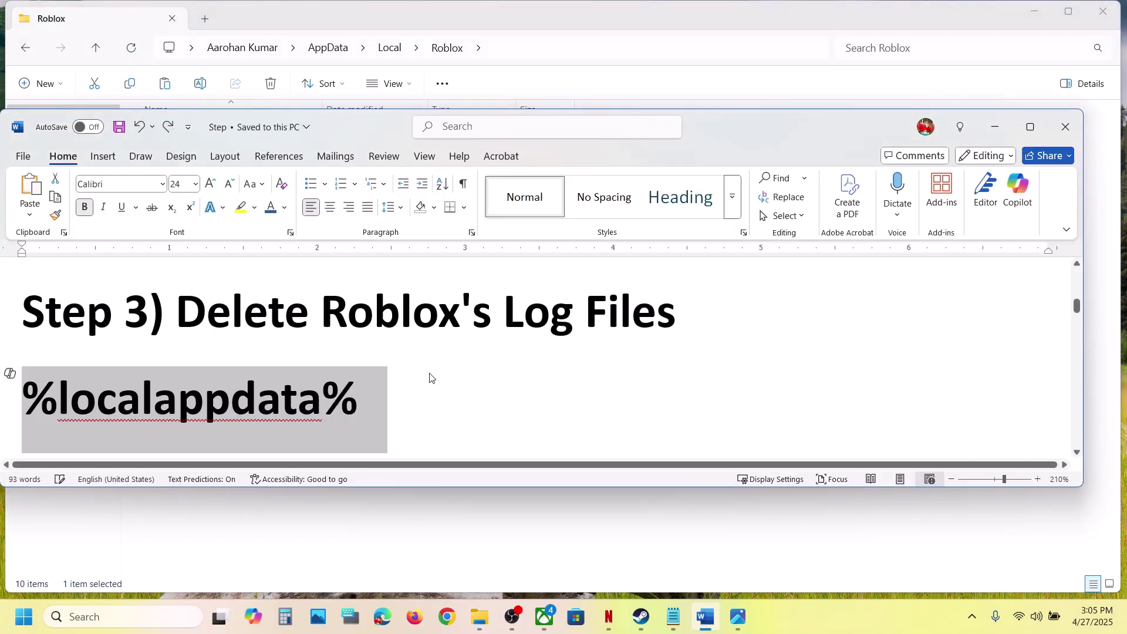
scroll(429, 373, down, 3)
scroll(429, 373, down, 2)
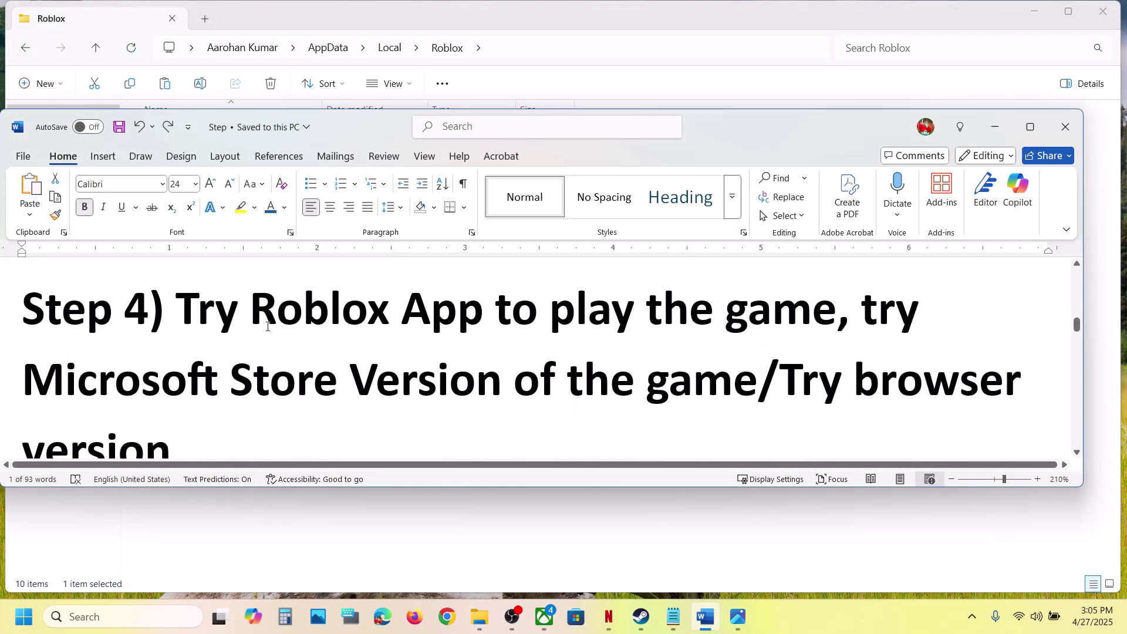
click(177, 310)
drag(232, 312, 833, 312)
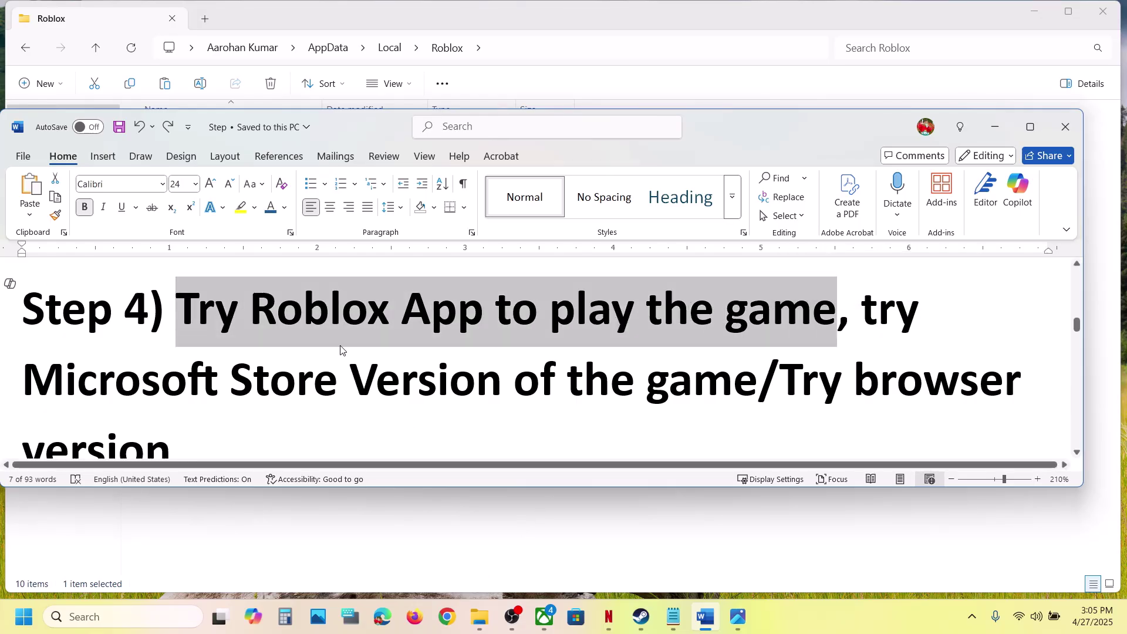
click(339, 311)
double_click(333, 311)
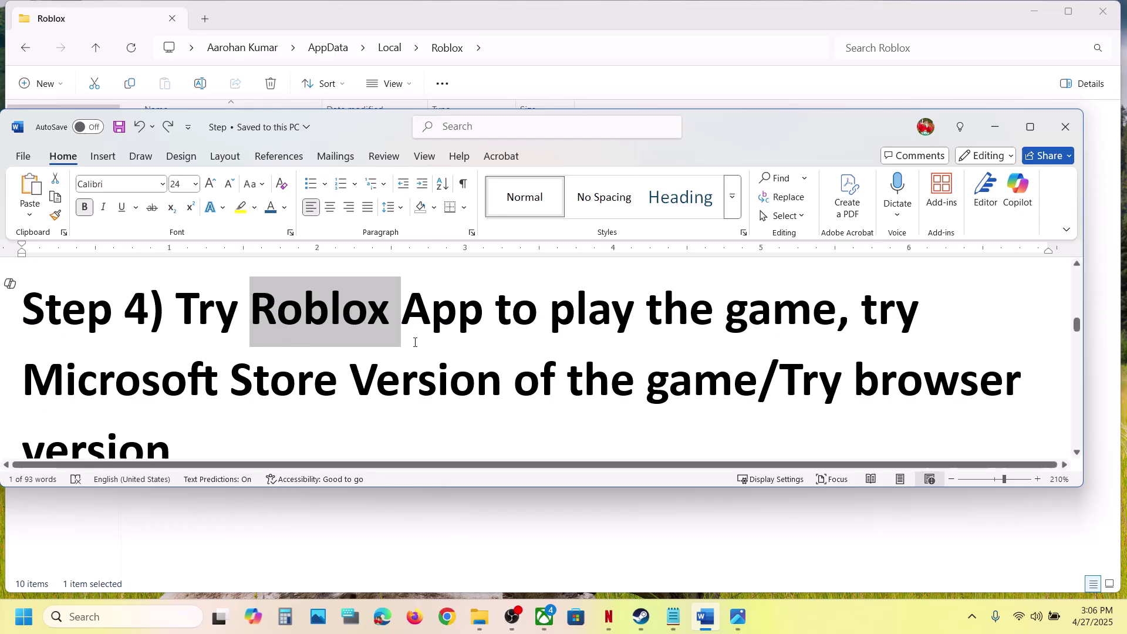
- Look up Roblox in Windows search, then copy 'Roblox App' from the Step 4 heading
click(147, 616)
text(rob)
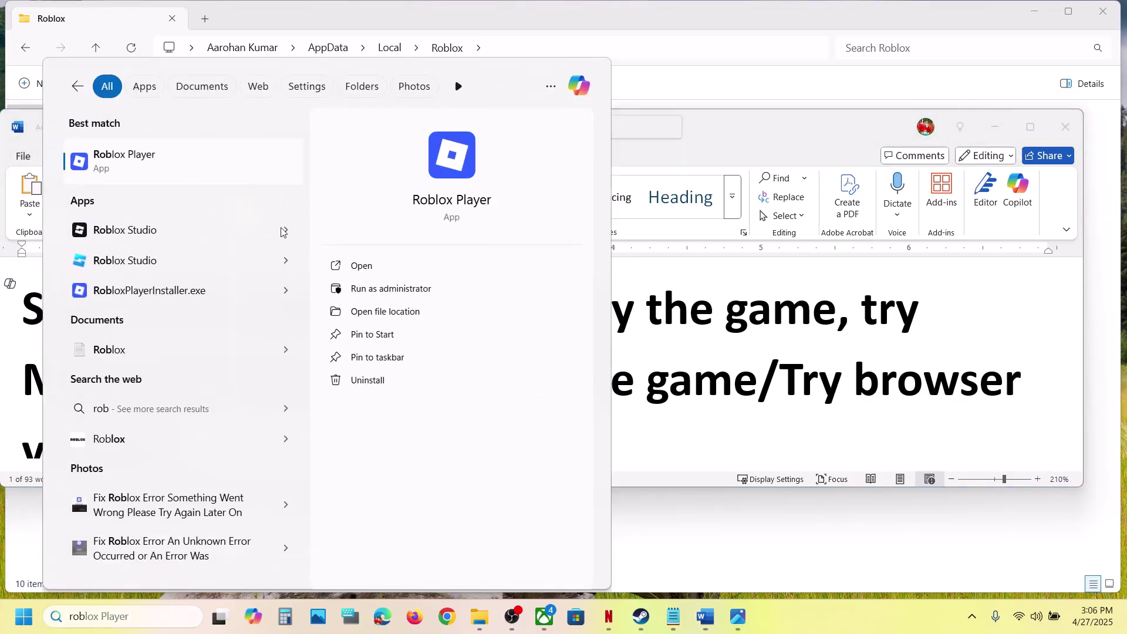
right_click(167, 168)
click(833, 292)
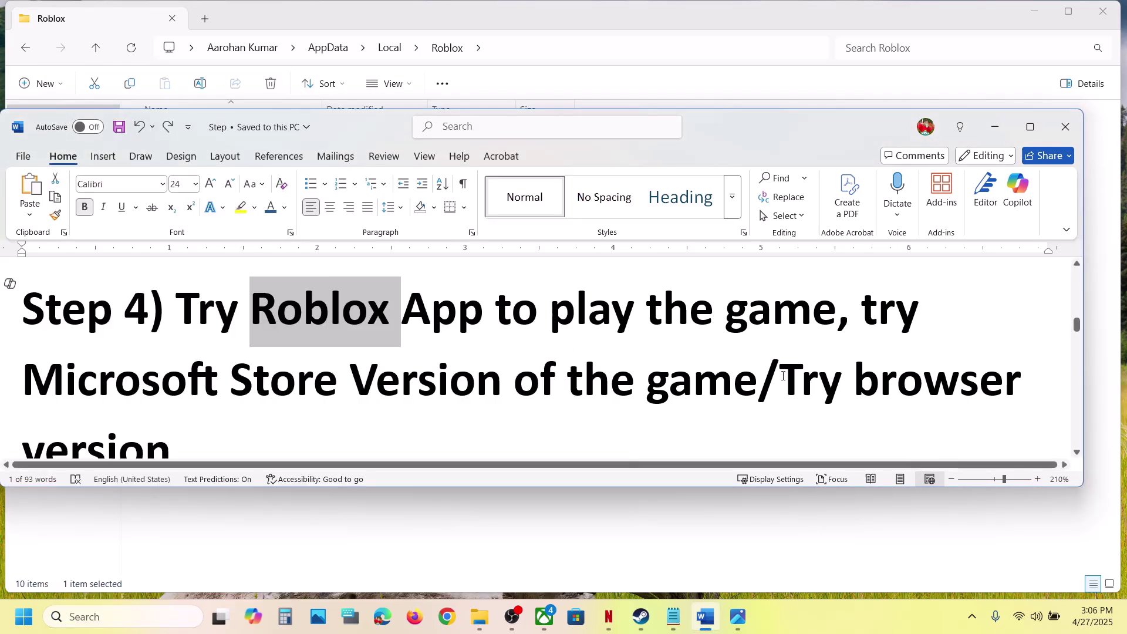
drag(781, 393, 931, 408)
drag(257, 302, 493, 308)
key(ctrl+c)
- Search Google for the pasted 'Roblox App' and visit the roblox.com result
click(446, 627)
key(ctrl+v)
key(Return)
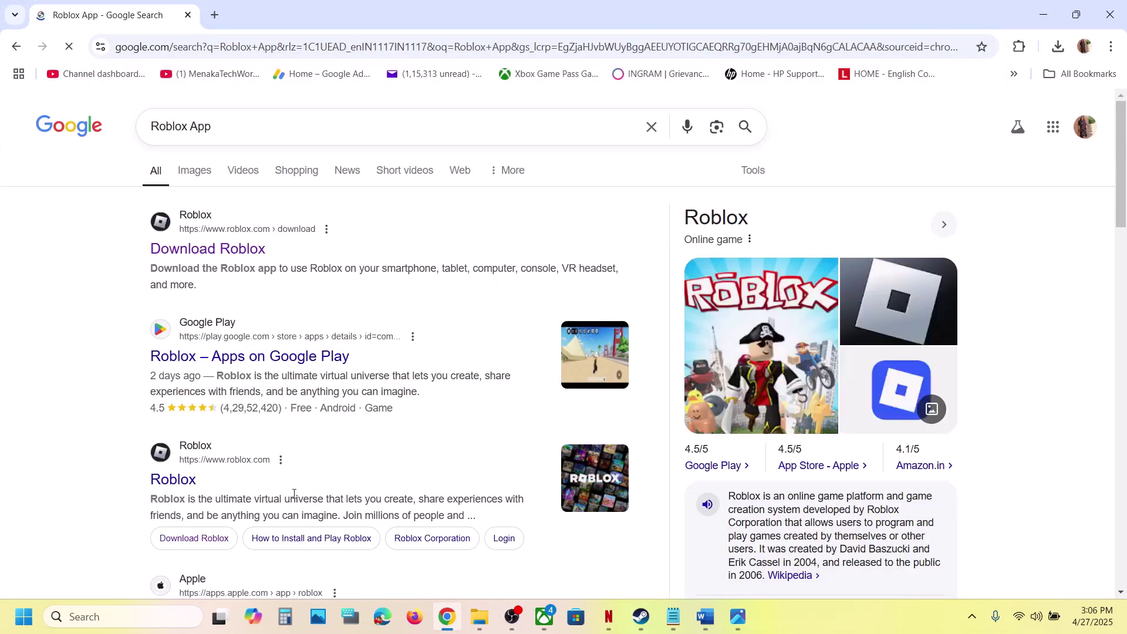
scroll(235, 531, down, 5)
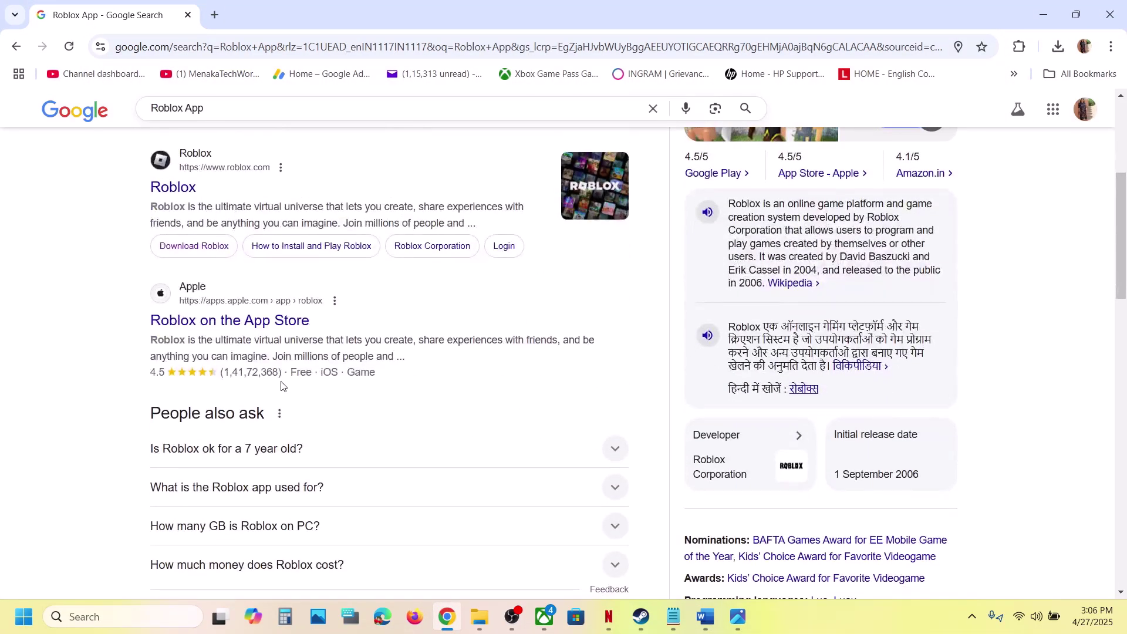
click(187, 189)
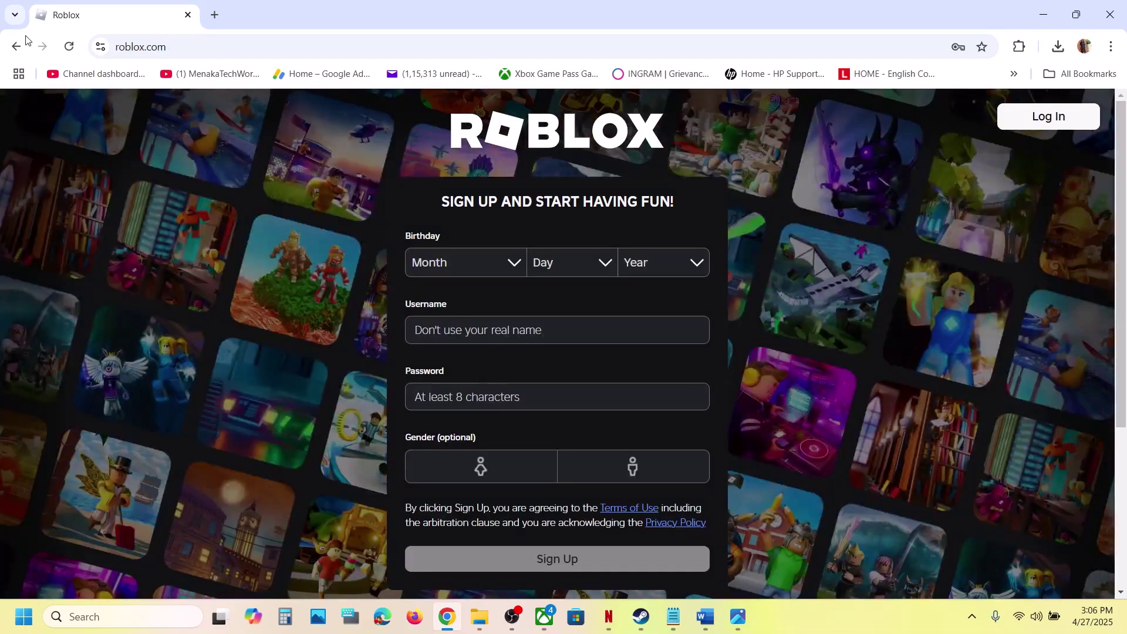
click(21, 52)
scroll(319, 345, down, 7)
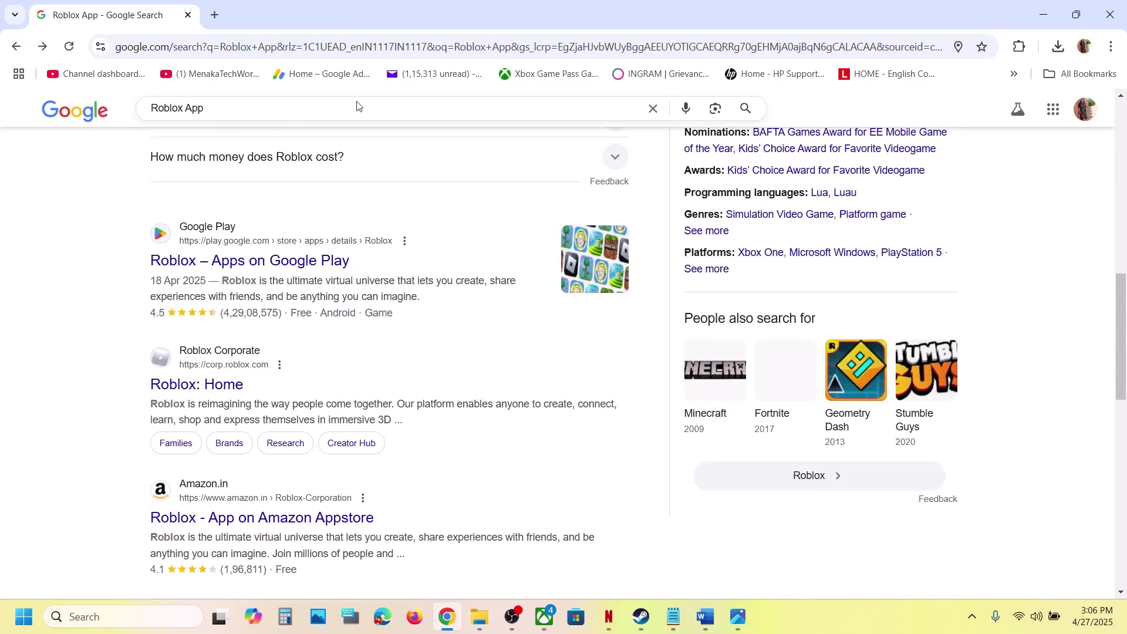
- Search 'Roblox App download' and download the Roblox Windows app installer
click(240, 105)
text(download)
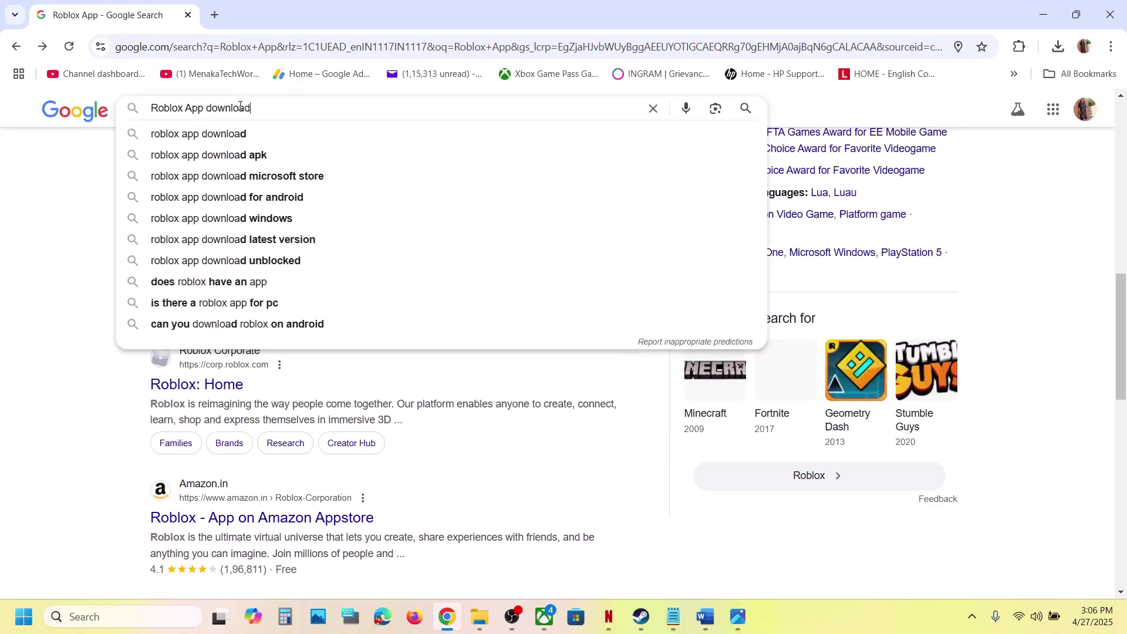
key(Return)
scroll(314, 388, down, 1)
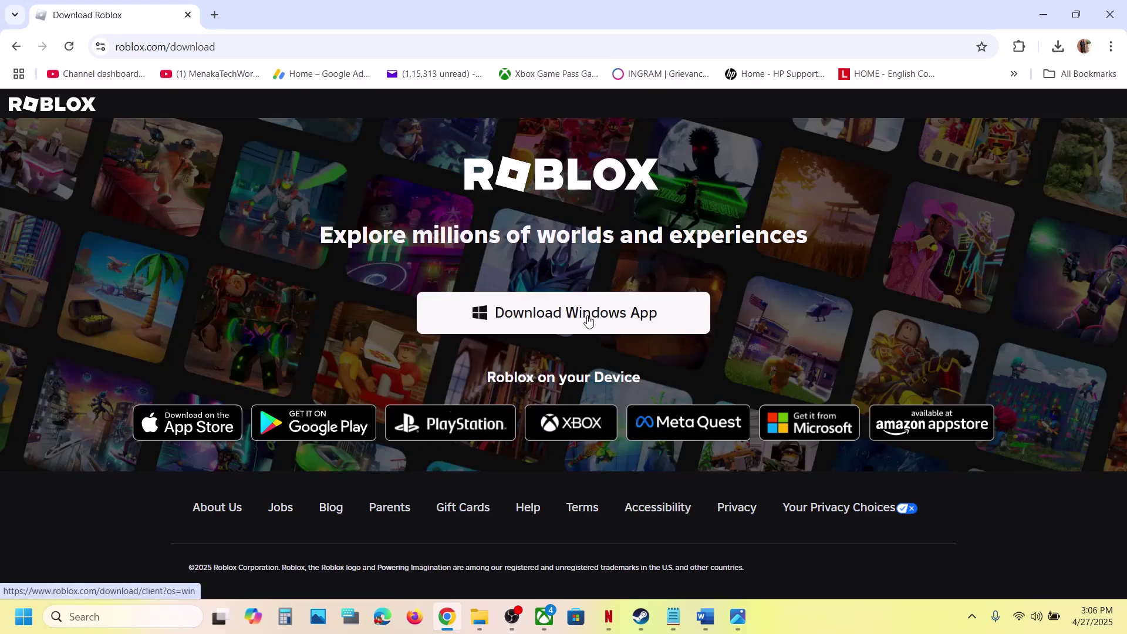
click(587, 321)
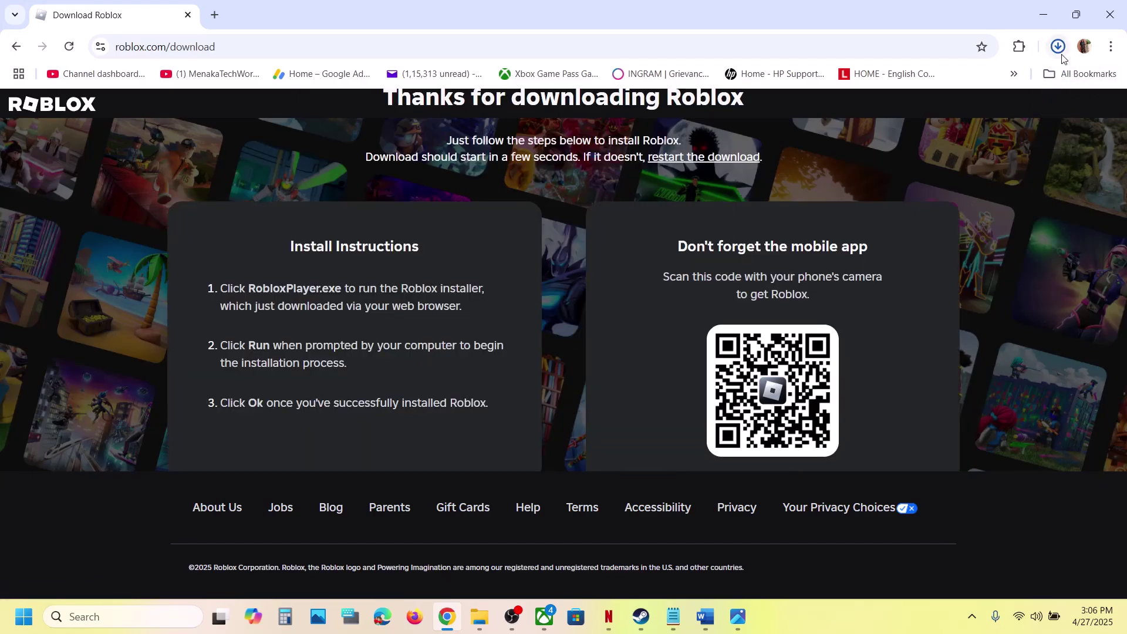
click(1059, 46)
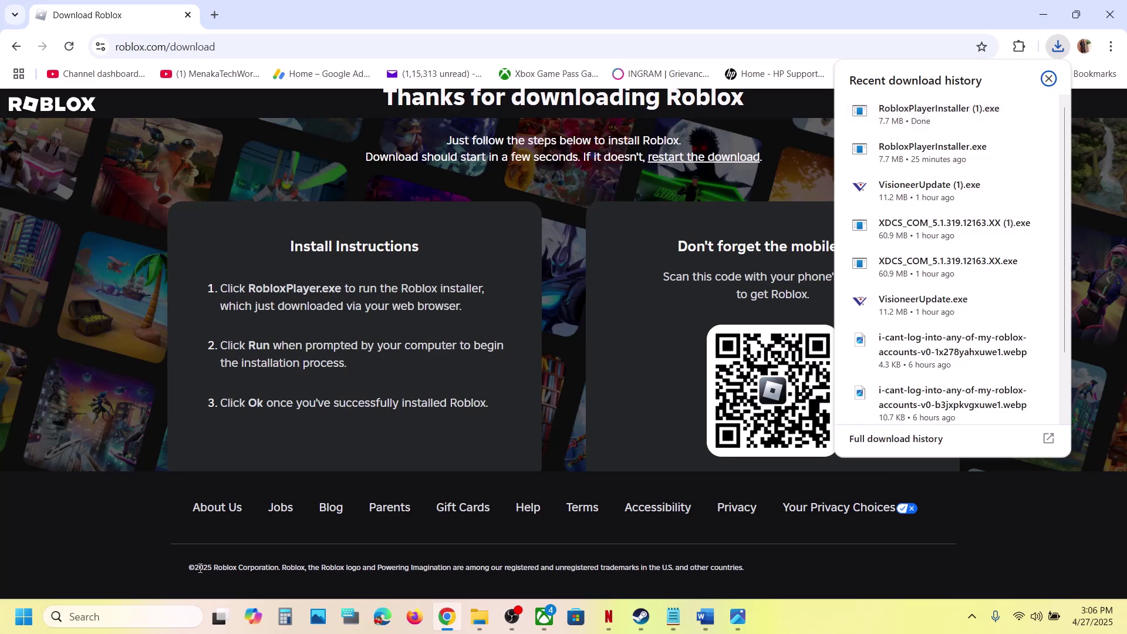
click(129, 614)
- Search Windows for roblox, then select 'Microsoft Store Version' in Word's Step 4
text(robl)
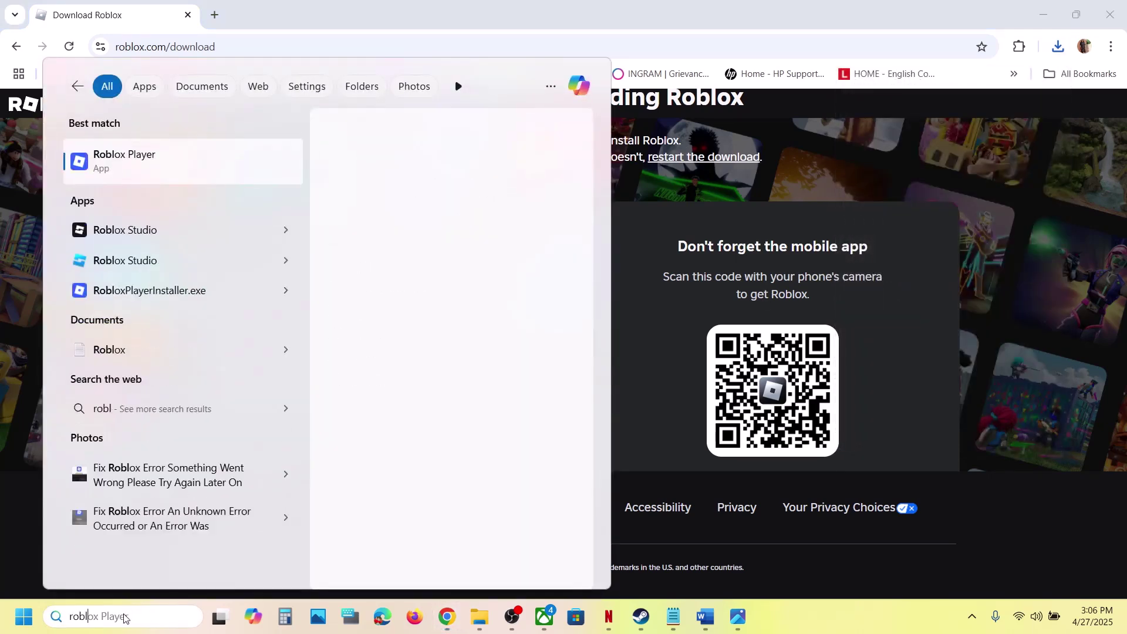
text(ox)
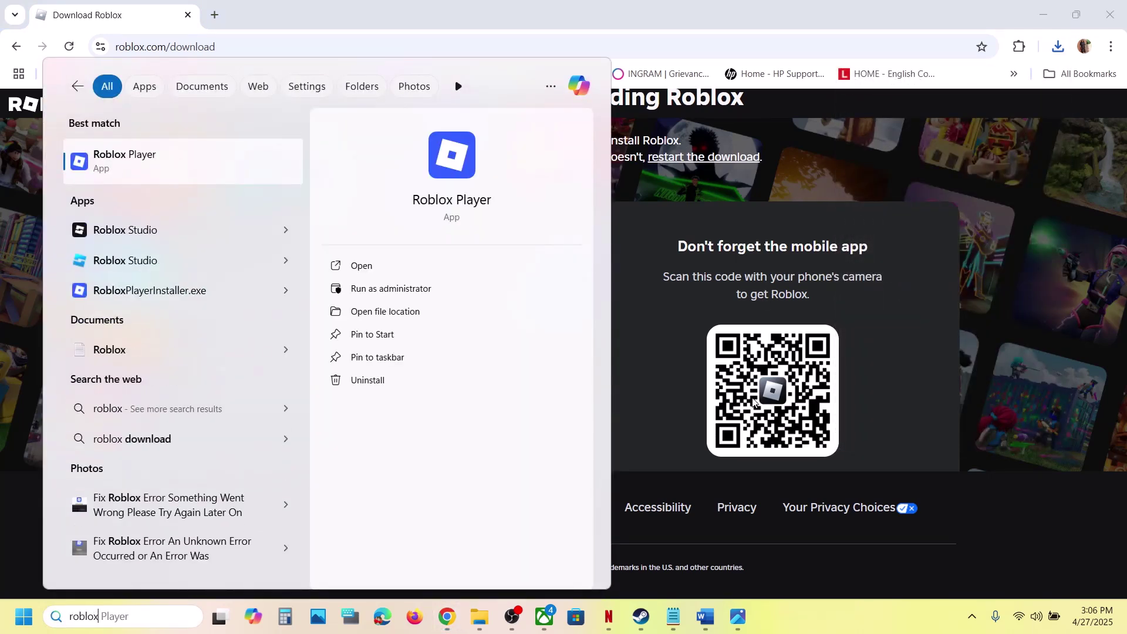
click(967, 386)
mouse_move(704, 616)
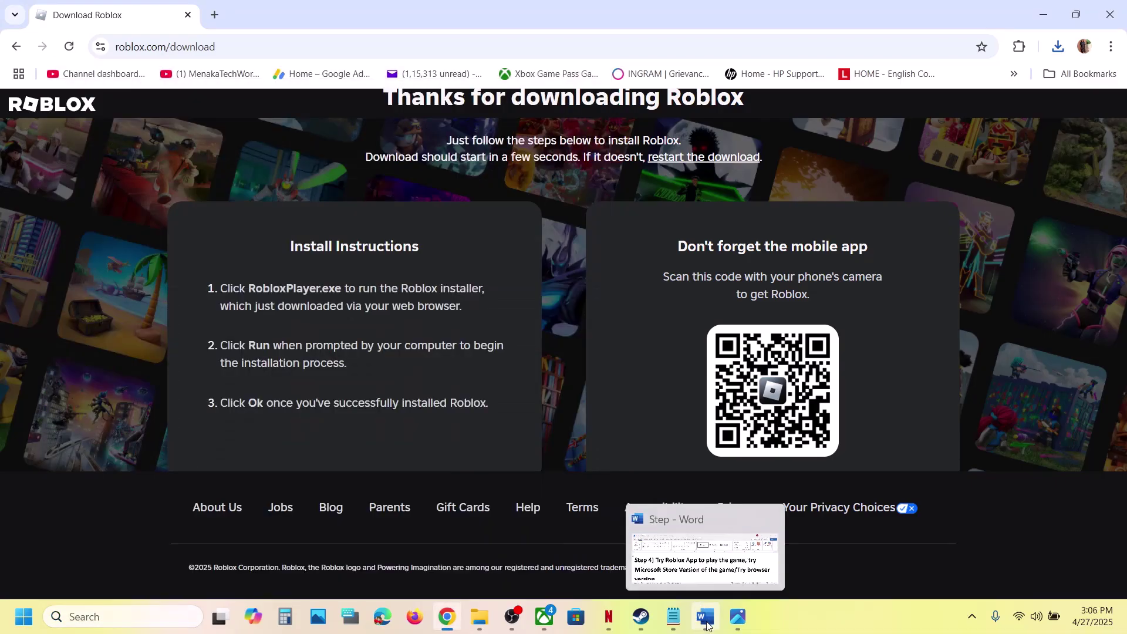
click(704, 546)
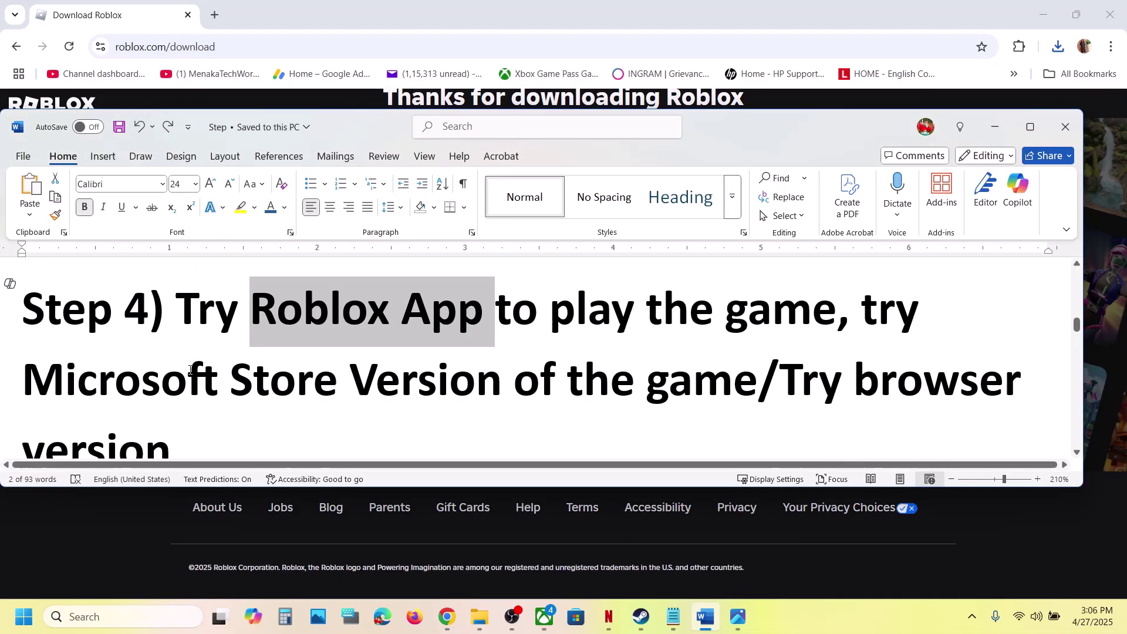
drag(24, 380, 433, 386)
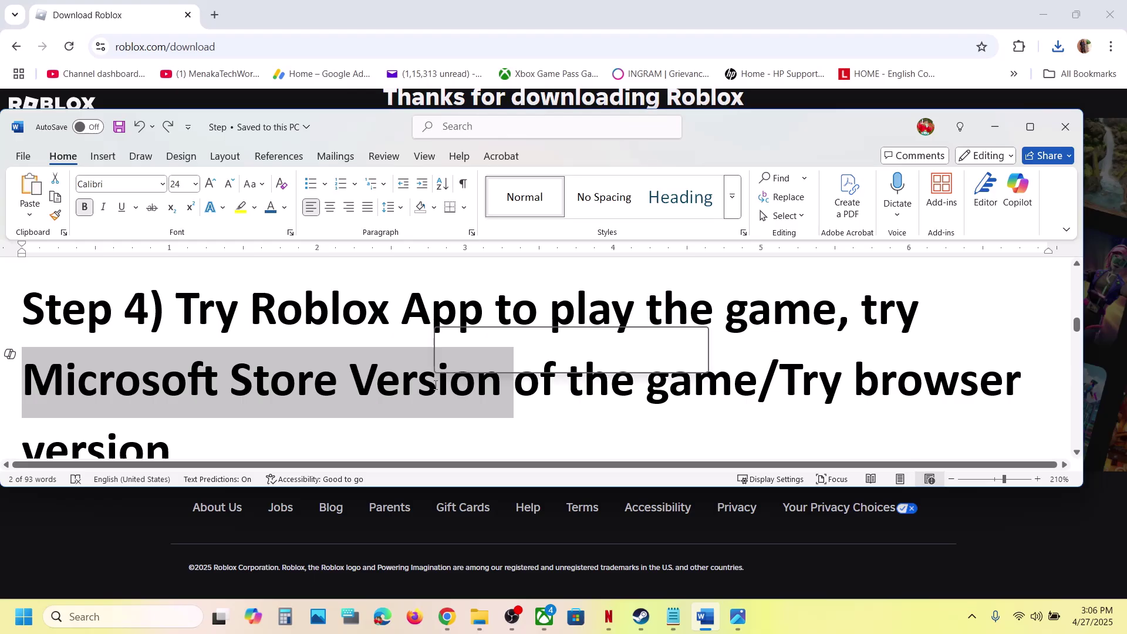
- Search the Microsoft Store for roblox and open the Roblox game page
click(576, 617)
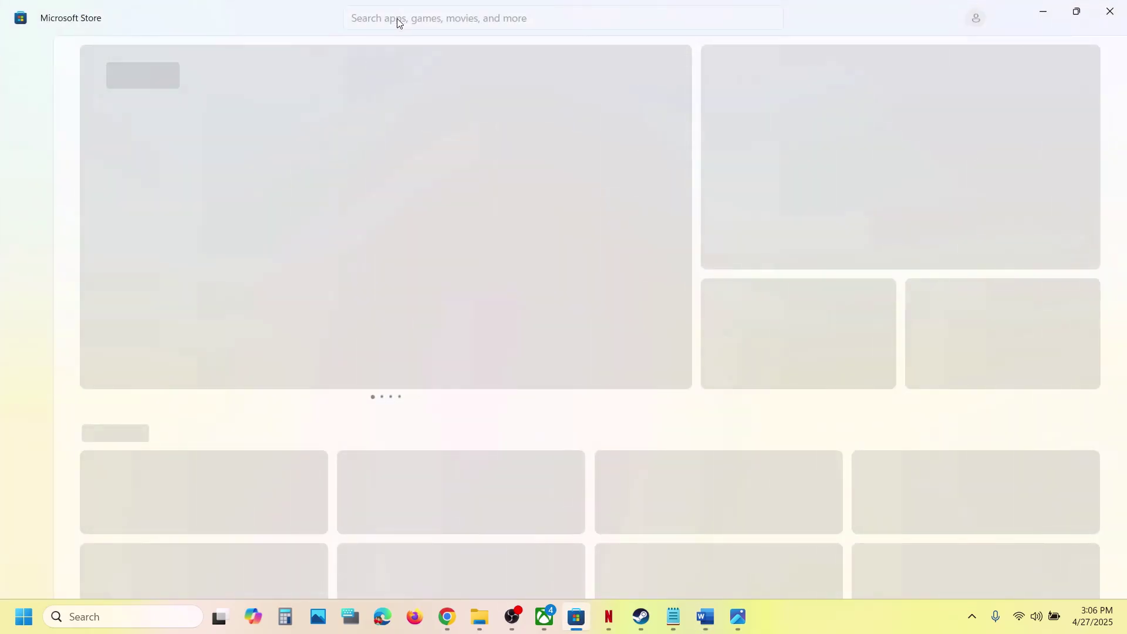
click(397, 18)
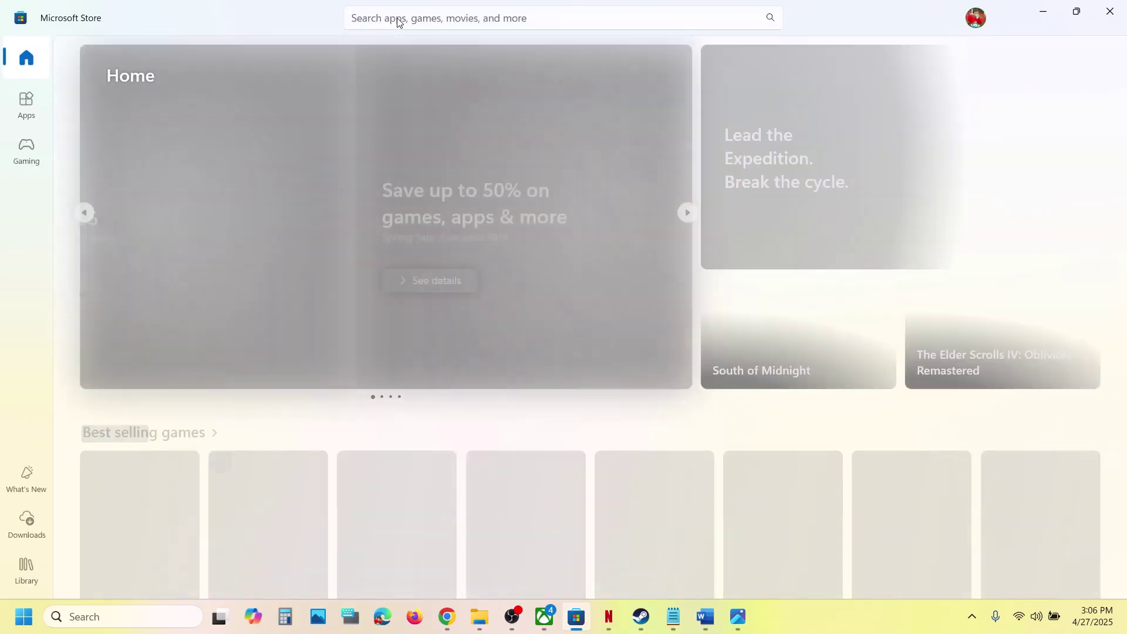
text(roblox)
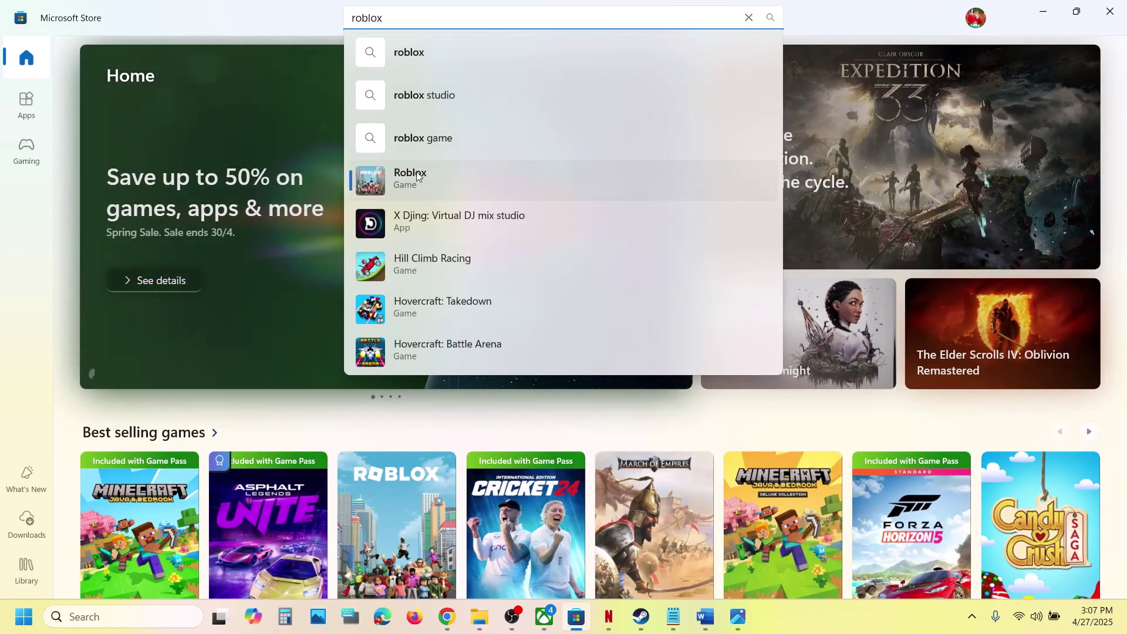
click(418, 177)
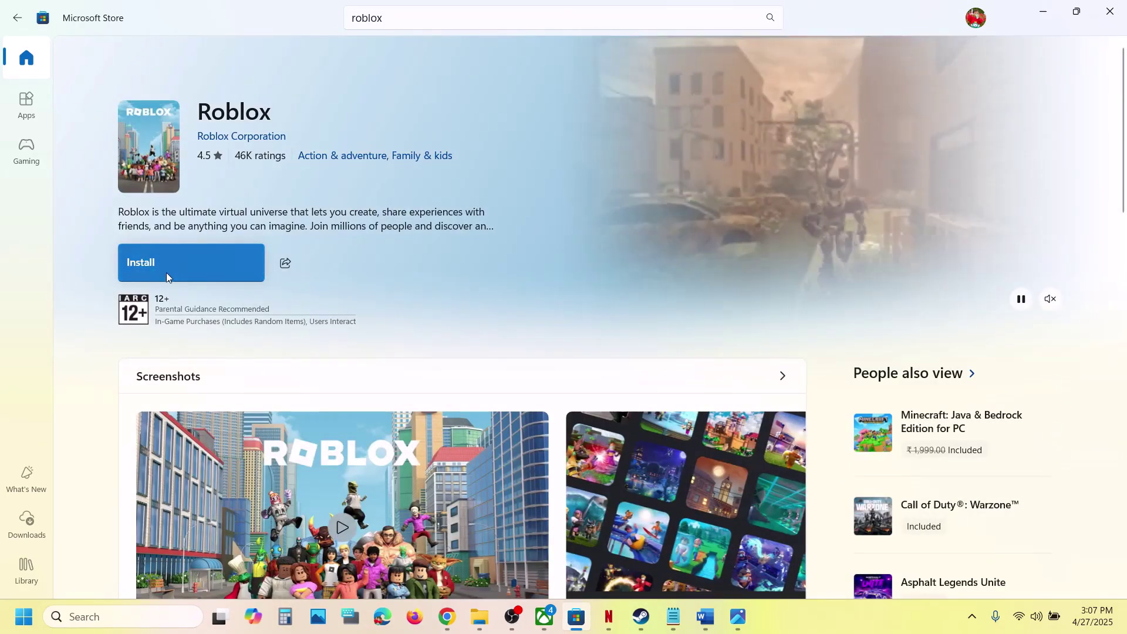
- Mark 'Try' in the Step 4 text, then bring up Chrome's Roblox download page
click(705, 617)
drag(251, 308, 763, 385)
double_click(791, 384)
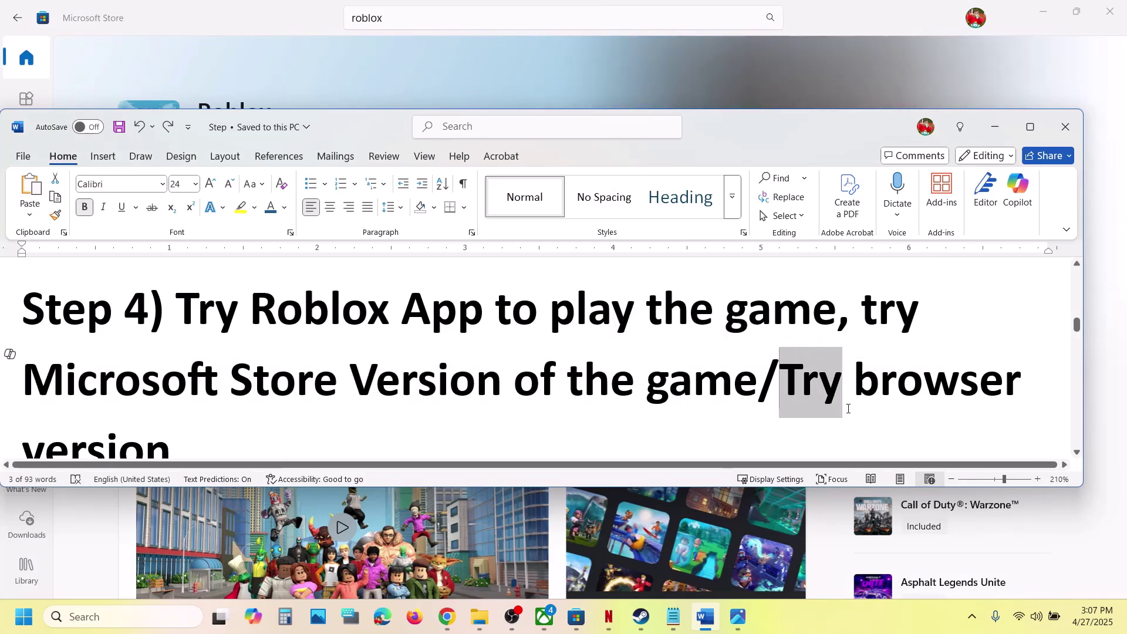
click(460, 618)
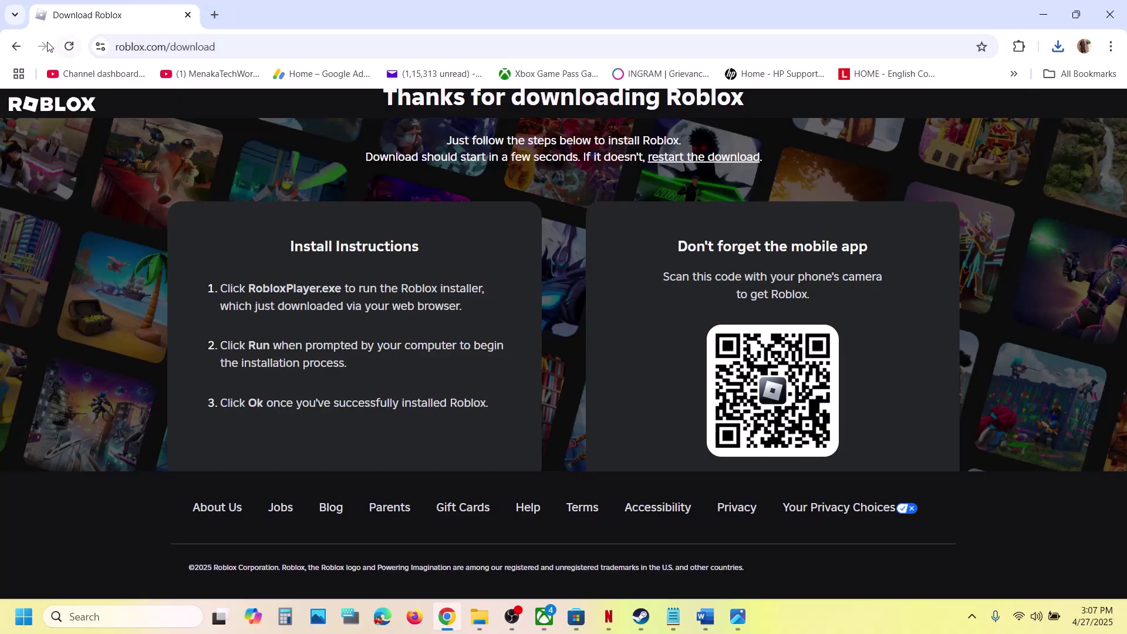
- Go back to a new tab in Chrome, search Roblox, and open the official roblox.com result
click(11, 57)
click(11, 57)
scroll(382, 255, up, 10)
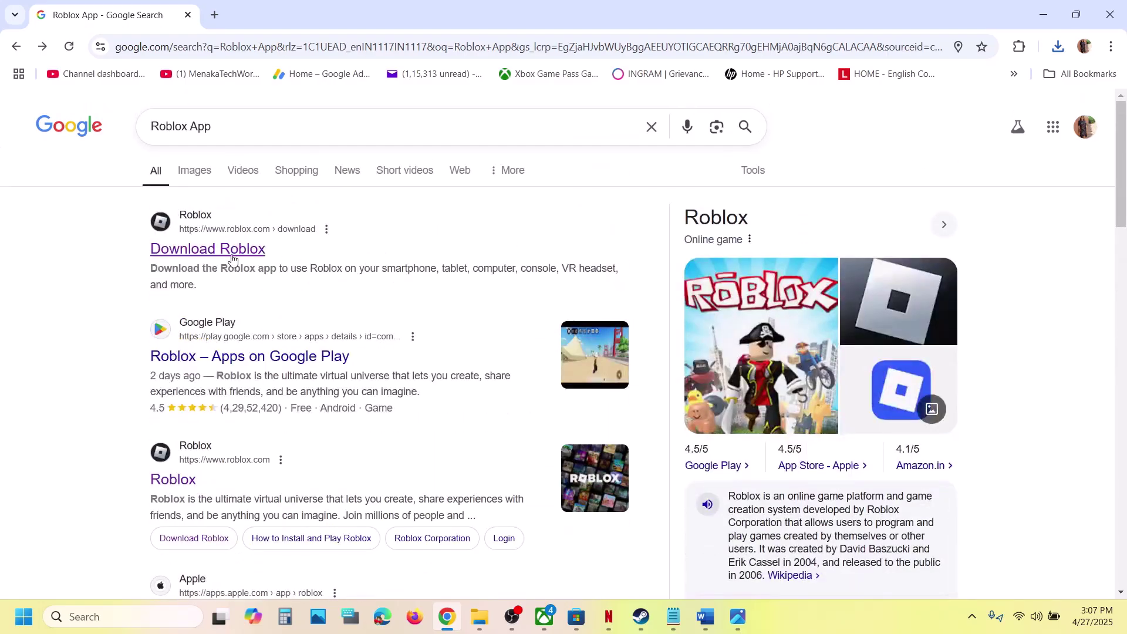
click(12, 50)
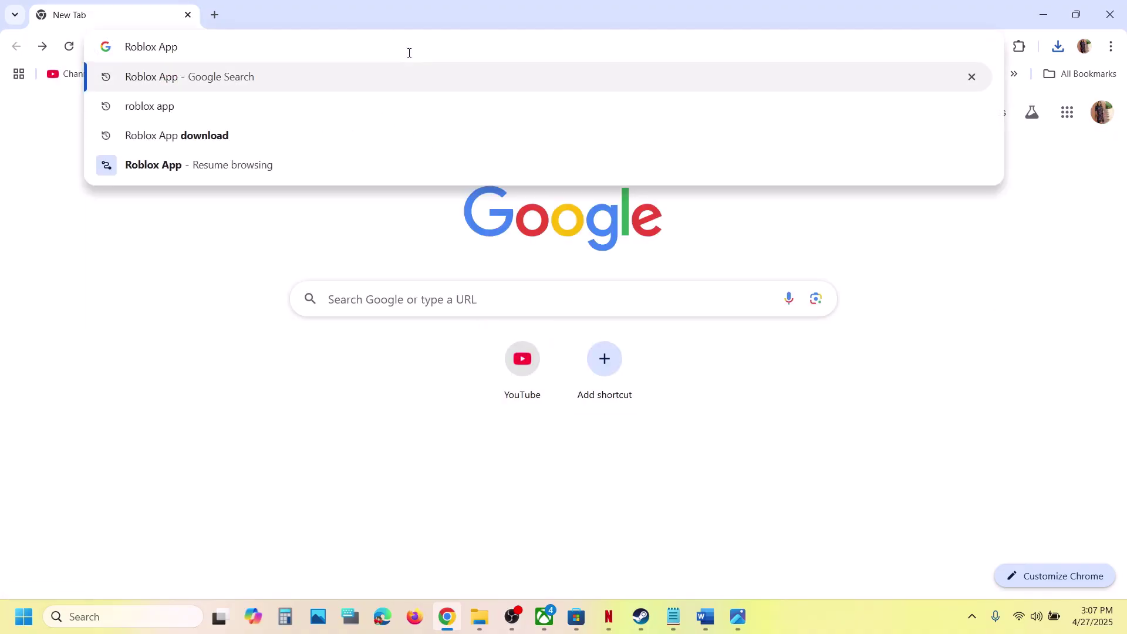
key(BackSpace)
key(BackSpace)
key(BackSpace)
key(Return)
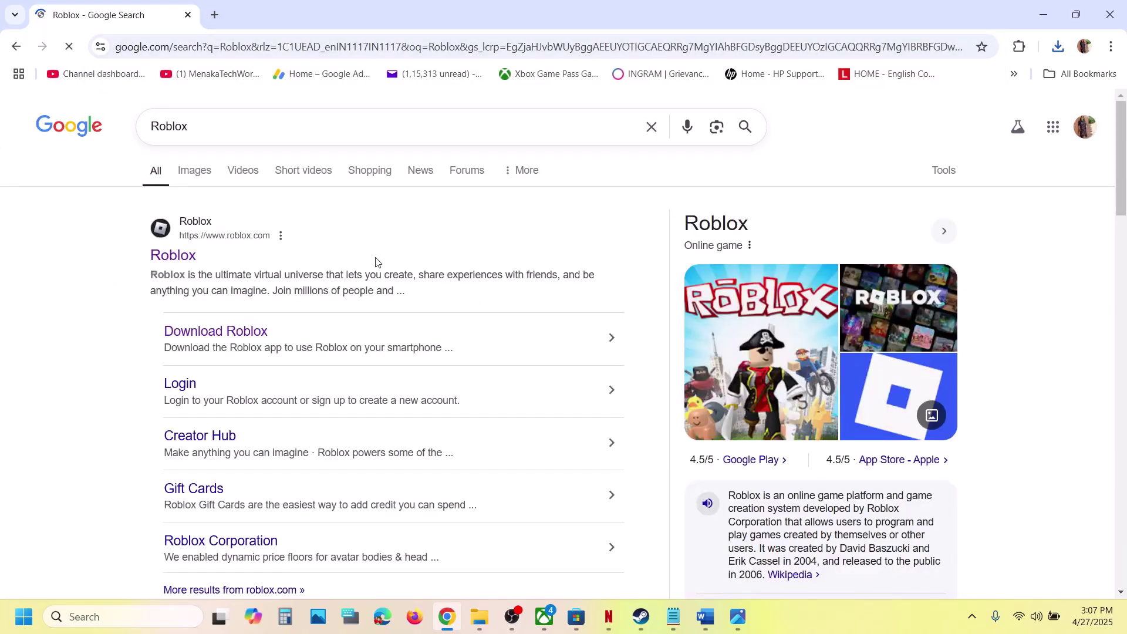
click(184, 259)
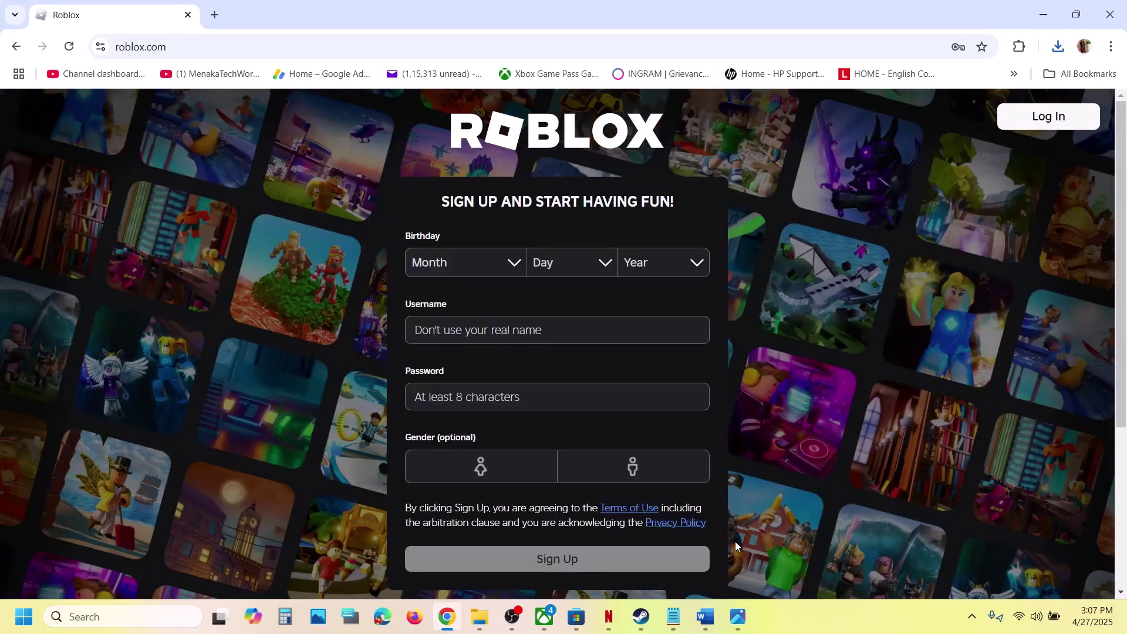
- Return to the Word checklist and scroll to Step 5's commands
click(704, 616)
scroll(509, 367, down, 1)
scroll(509, 367, down, 4)
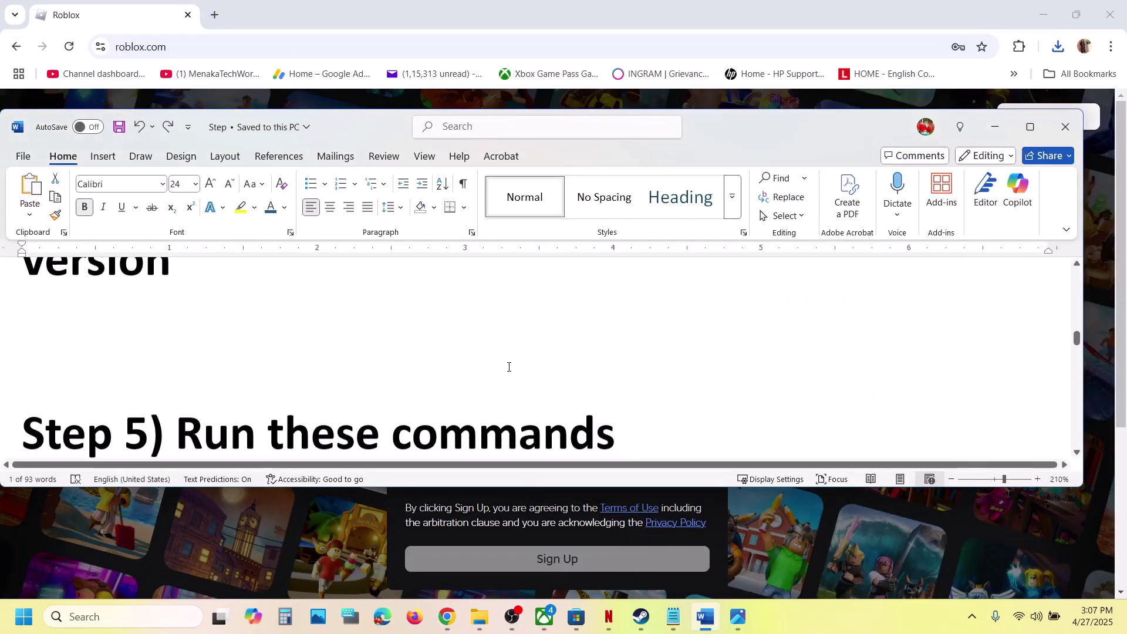
- Maximize Word and launch Command Prompt as administrator
click(1028, 125)
click(148, 621)
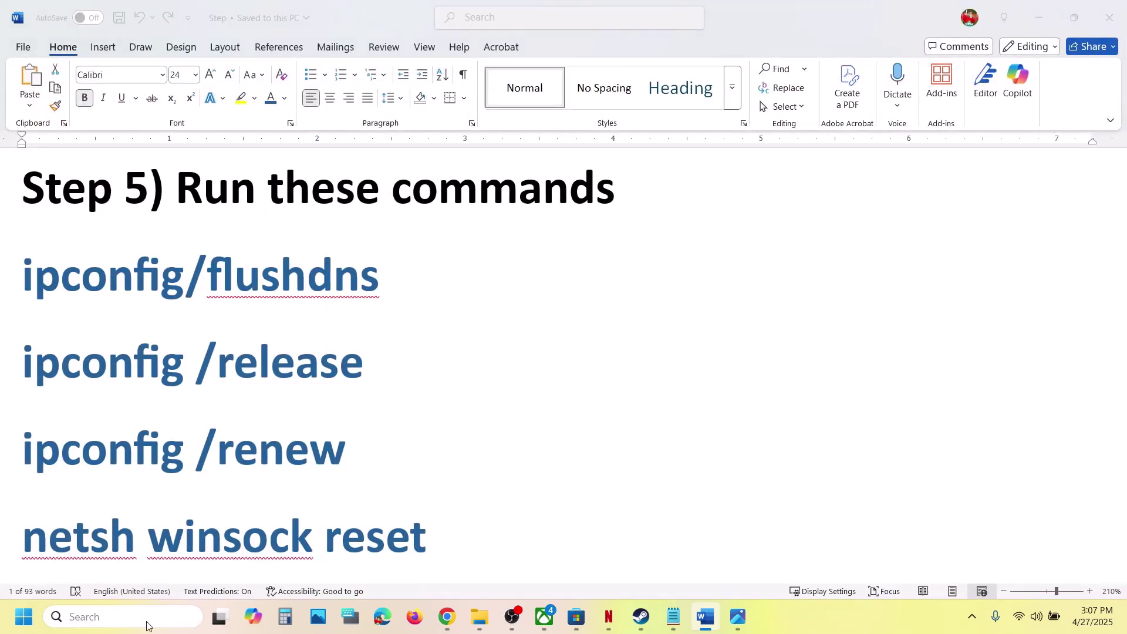
text(cmd)
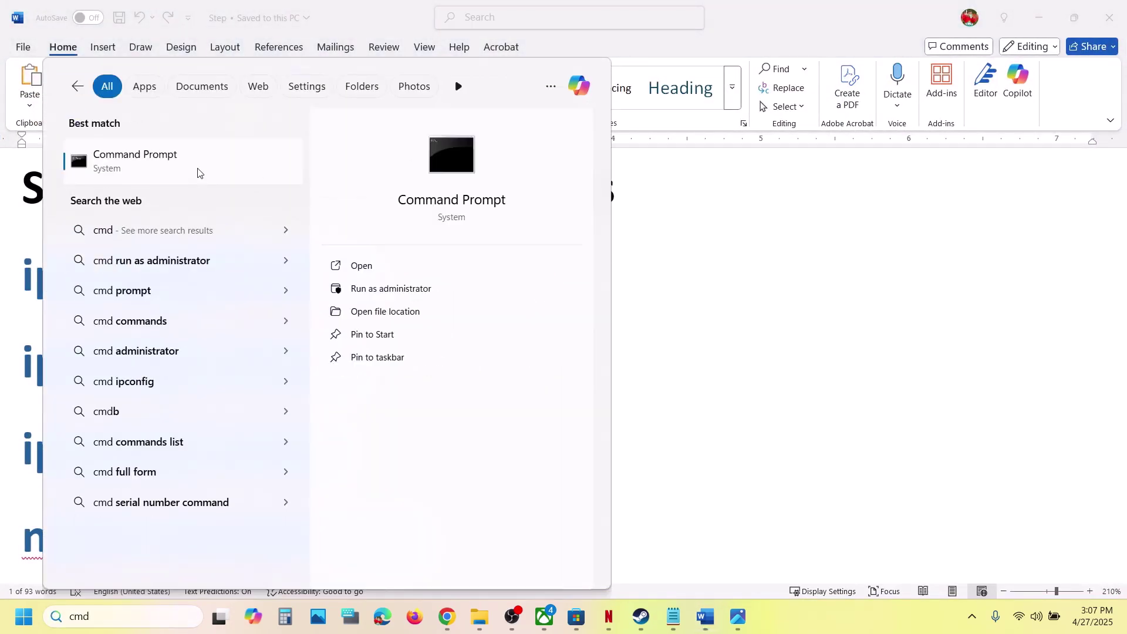
right_click(197, 171)
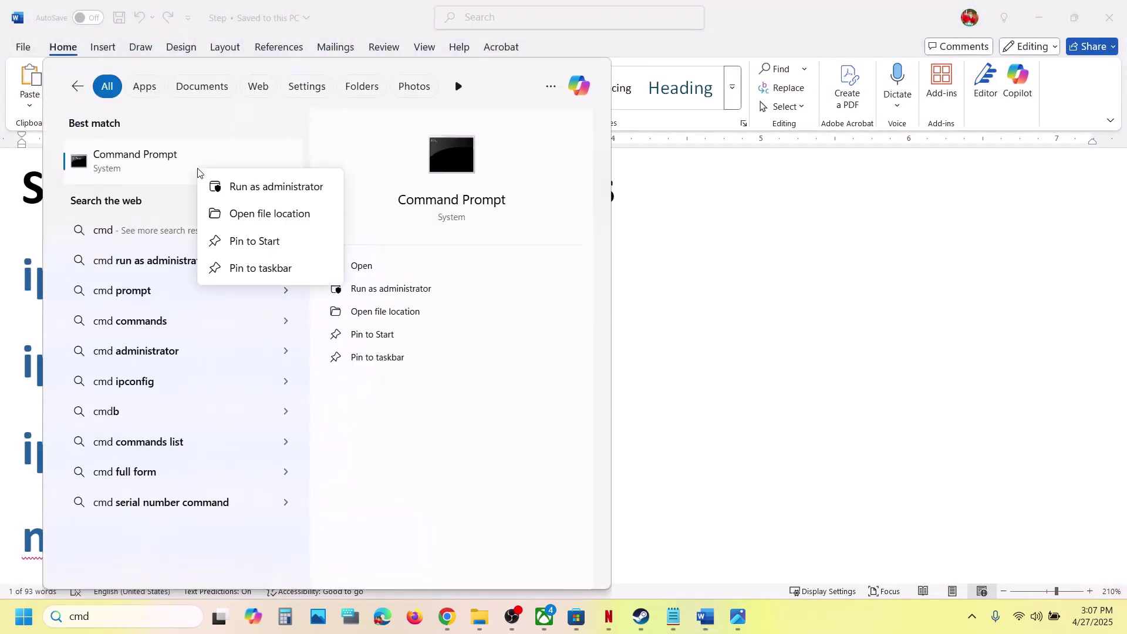
click(284, 188)
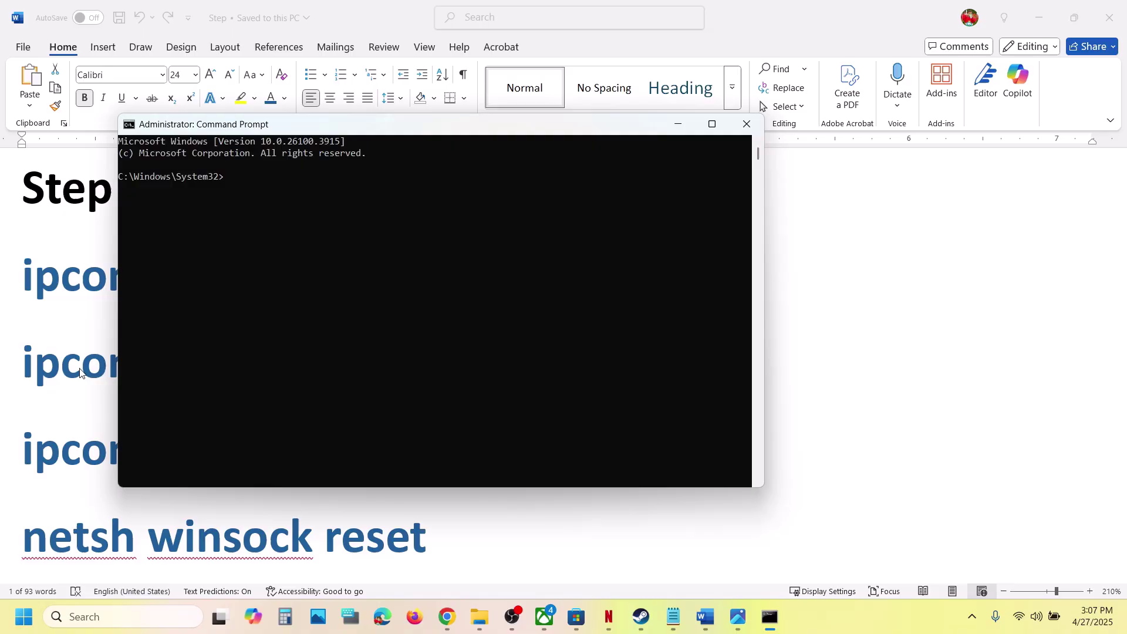
- Copy ipconfig/flushdns from the checklist and paste it into Command Prompt
key(alt+Tab)
drag(399, 278, 23, 279)
key(ctrl+c)
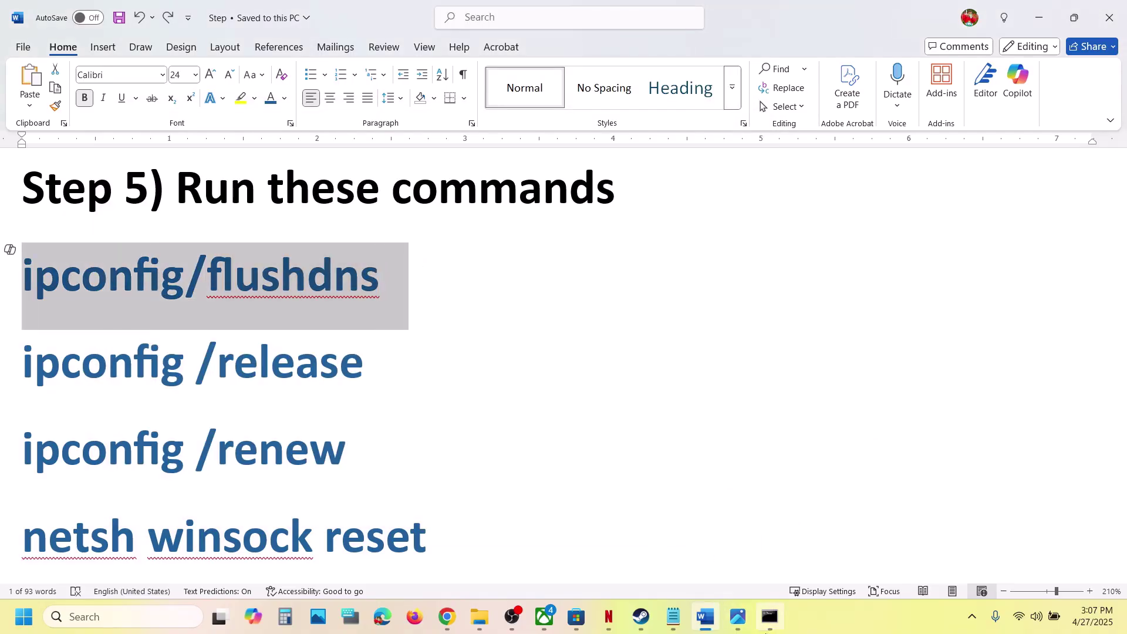
click(763, 631)
right_click(584, 369)
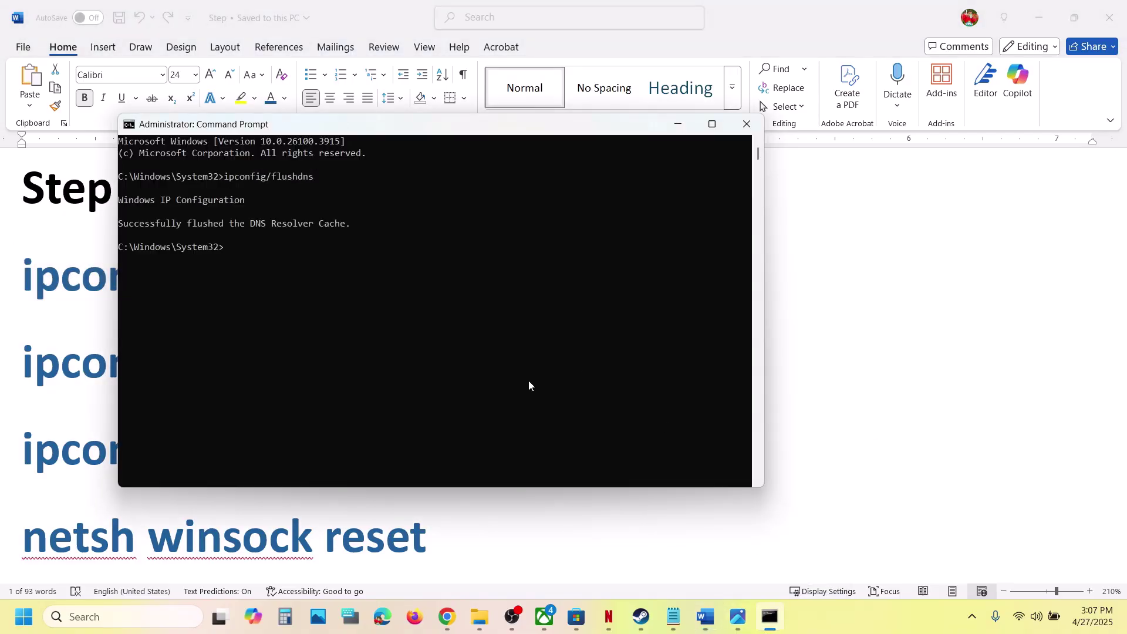
click(118, 394)
- Copy ipconfig /release from the checklist and run it in Command Prompt
key(alt+Tab)
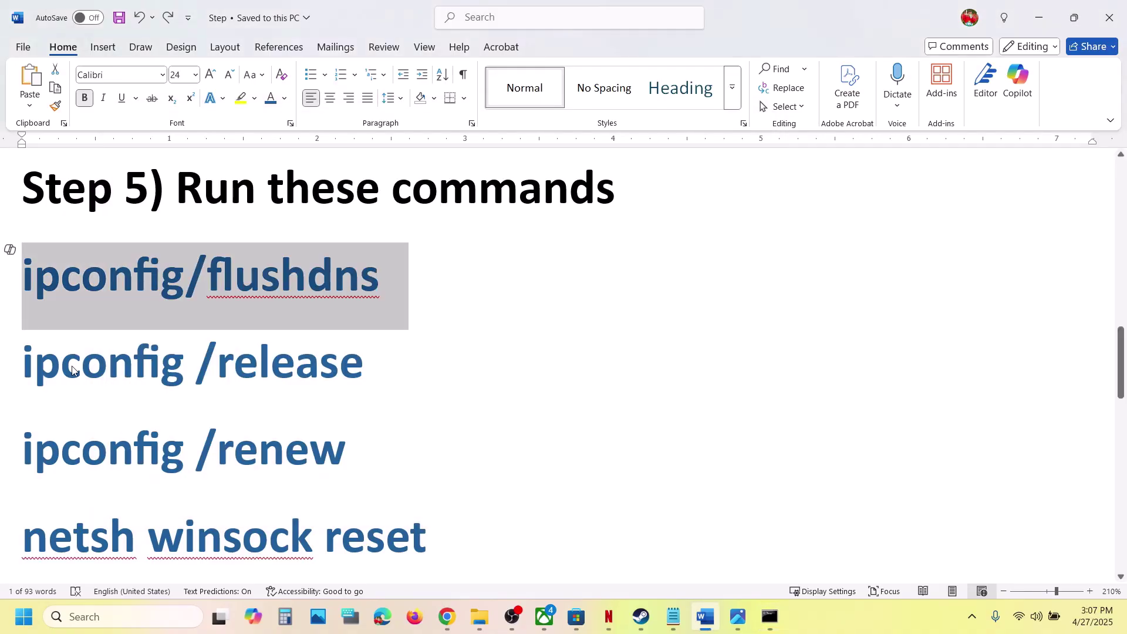
drag(412, 361, 47, 351)
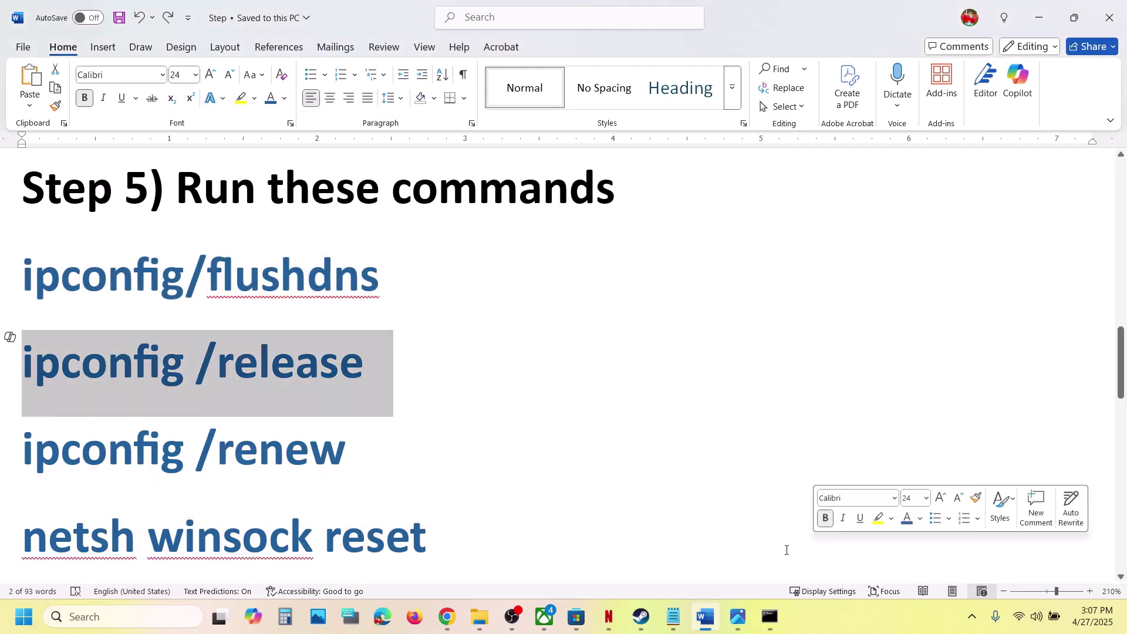
key(ctrl+c)
click(774, 616)
key(ctrl+v)
key(Return)
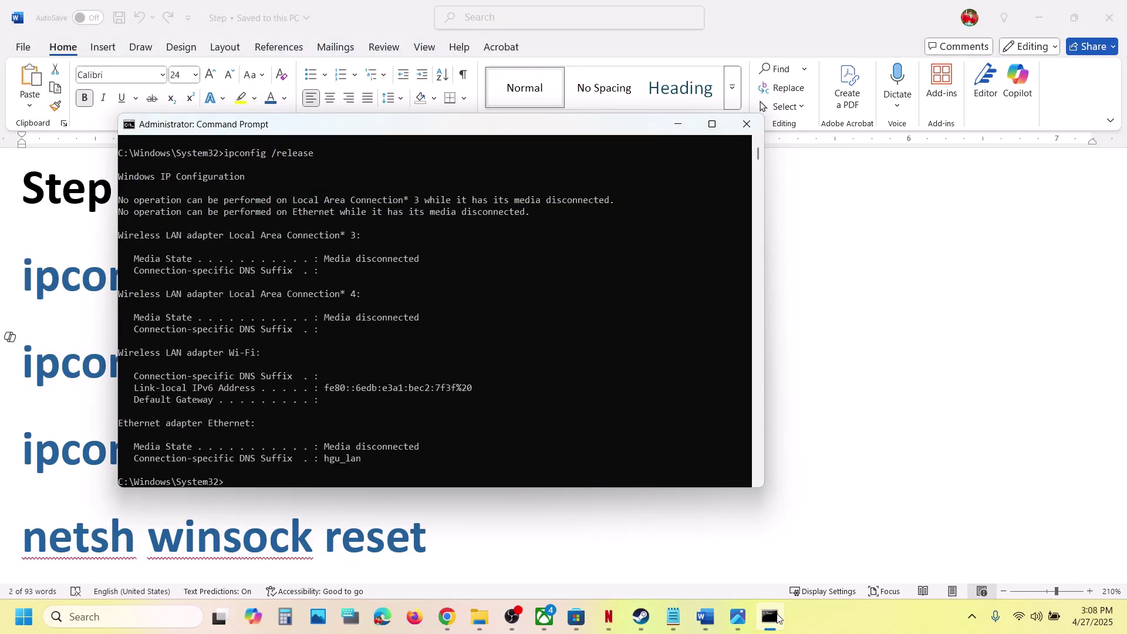
- Copy ipconfig /renew from the checklist and run it in Command Prompt
key(alt+Tab)
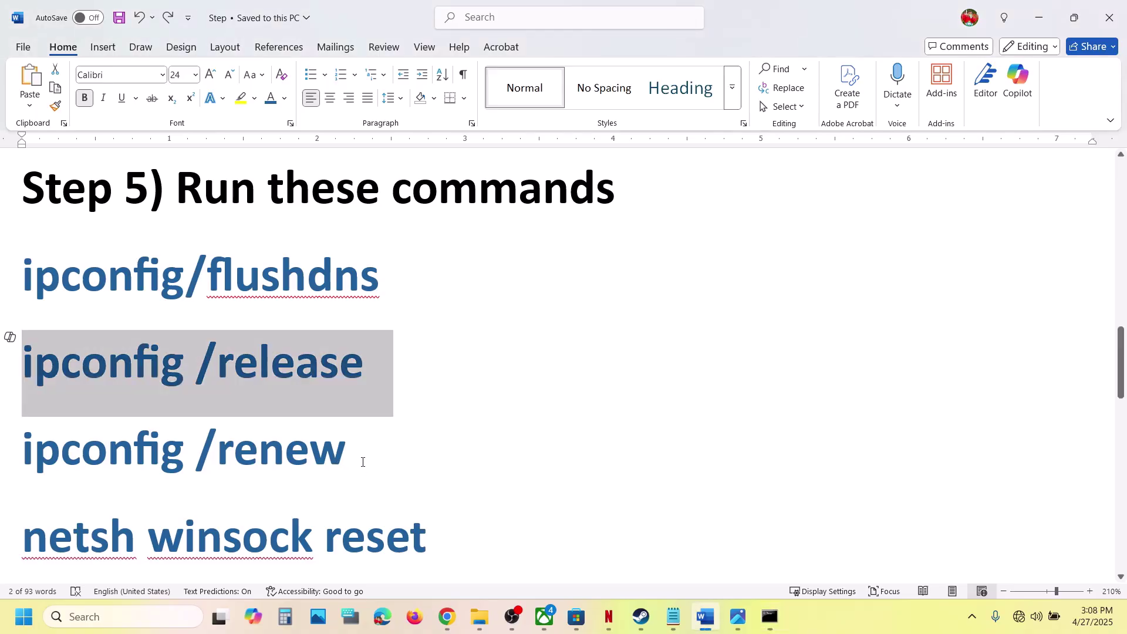
drag(361, 457, 72, 443)
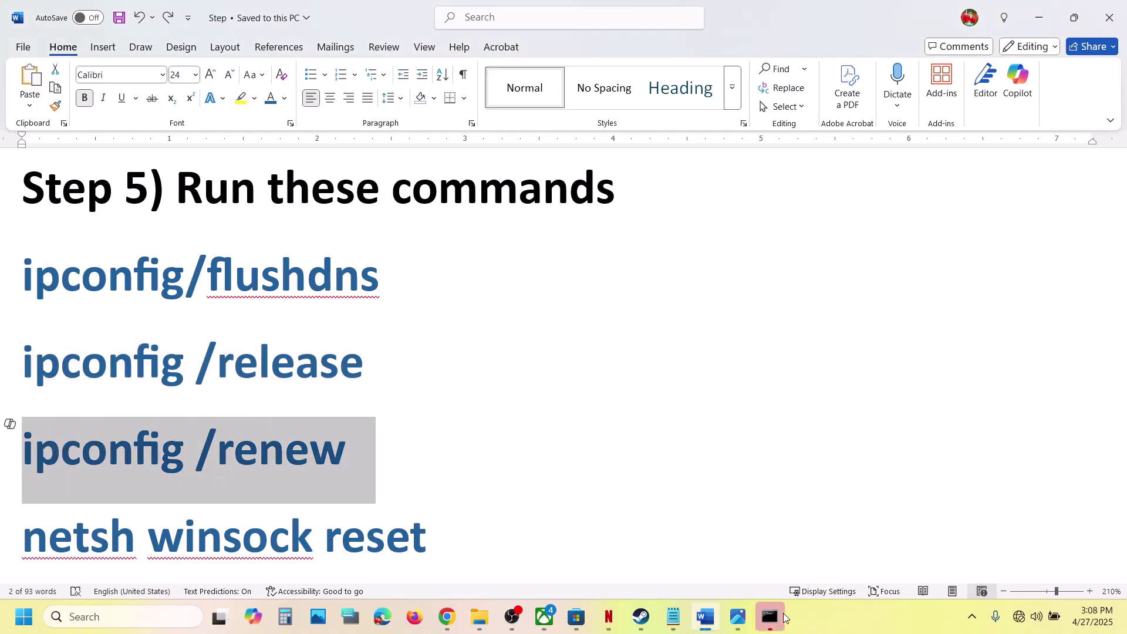
click(770, 616)
key(ctrl+v)
key(Return)
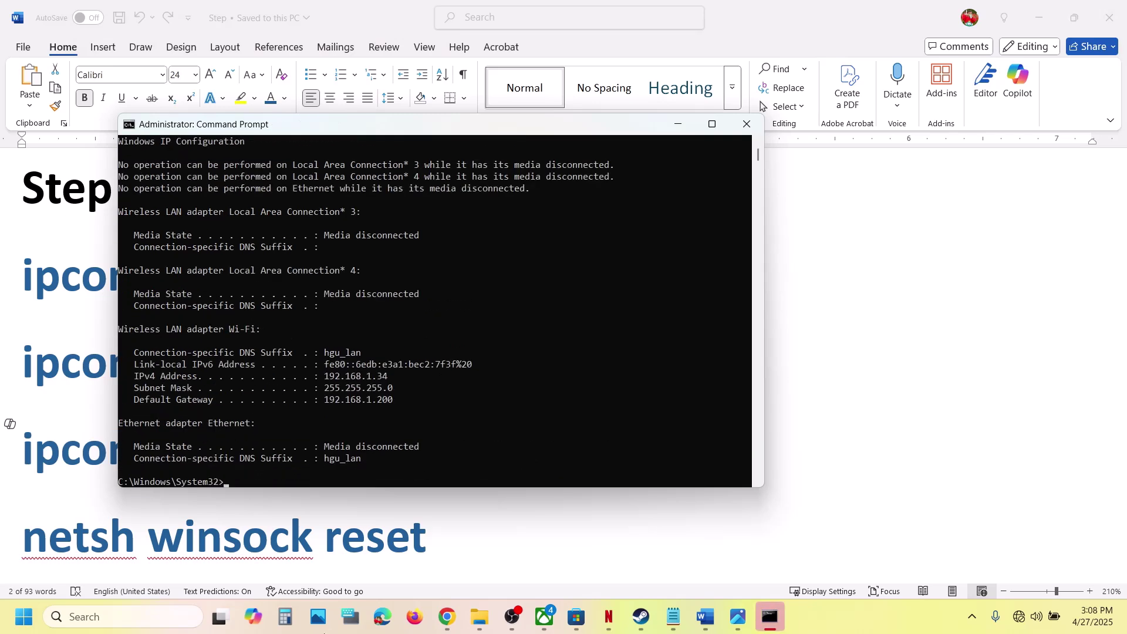
click(319, 616)
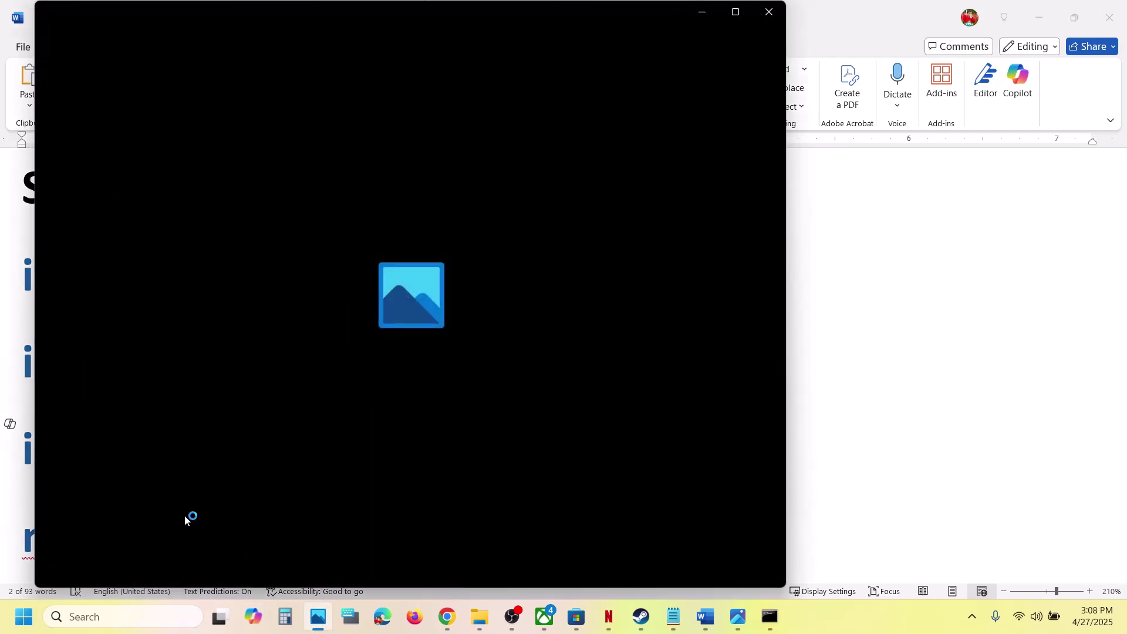
- Copy 'netsh winsock reset' from the Word checklist and run it in the admin Command Prompt
scroll(475, 383, down, 2)
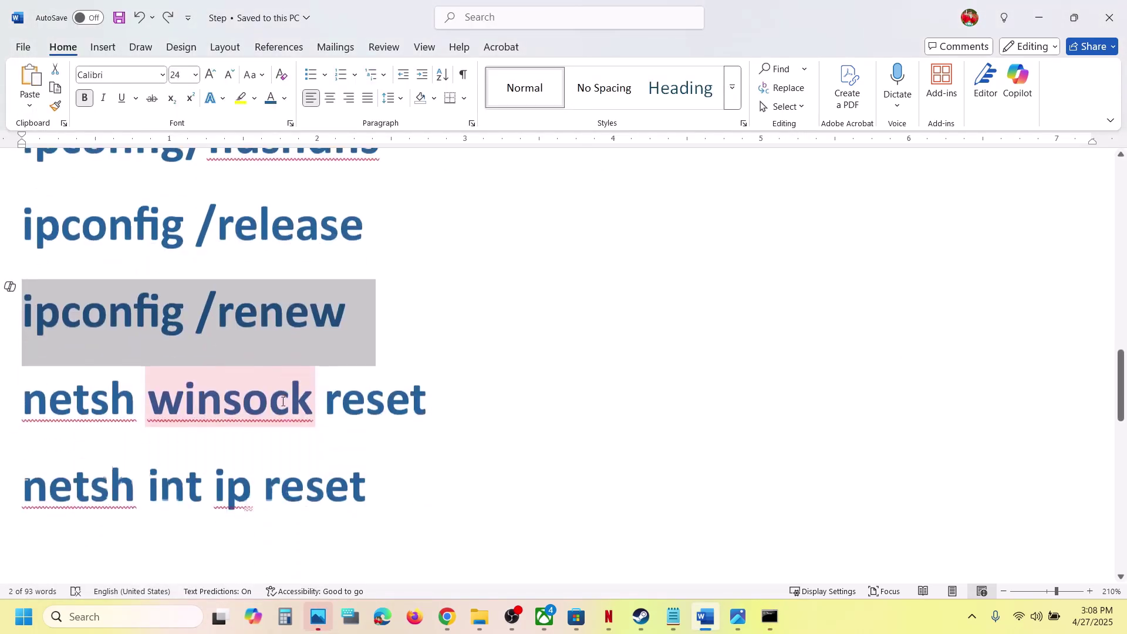
triple_click(474, 382)
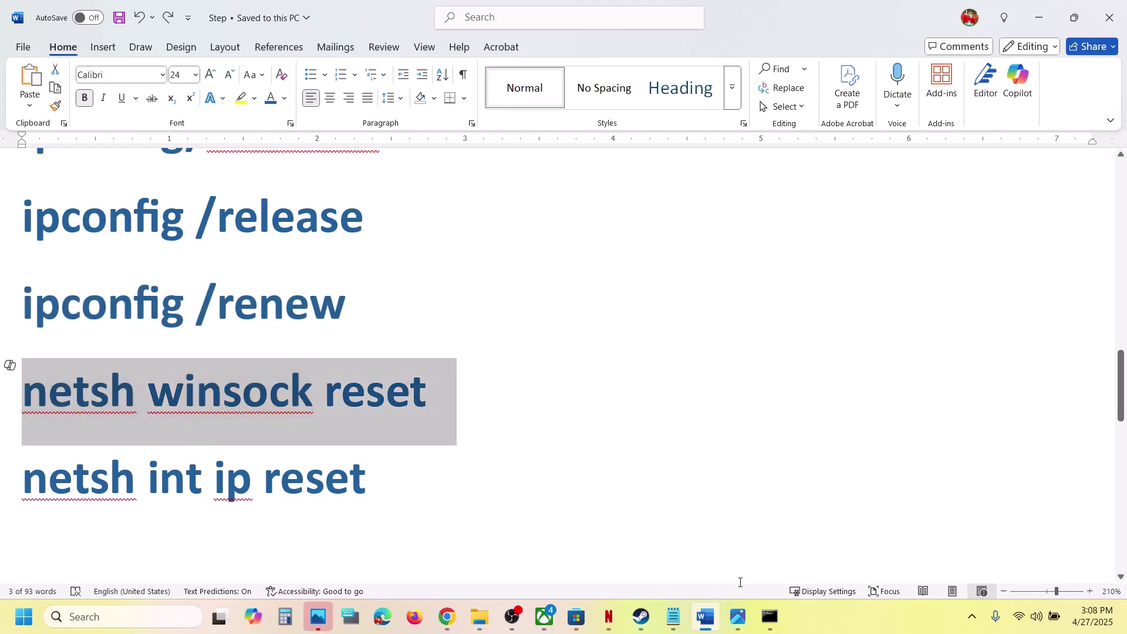
click(769, 615)
key(ctrl+v)
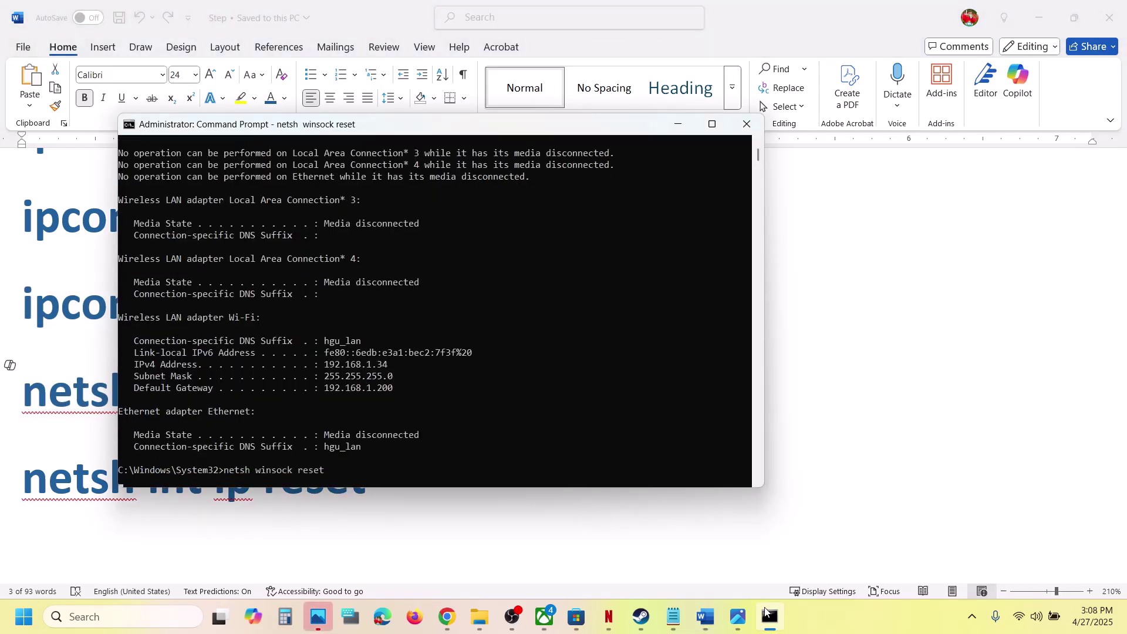
- Run 'netsh int ip reset' the same way, then scroll the checklist to Step 6
key(alt+Tab)
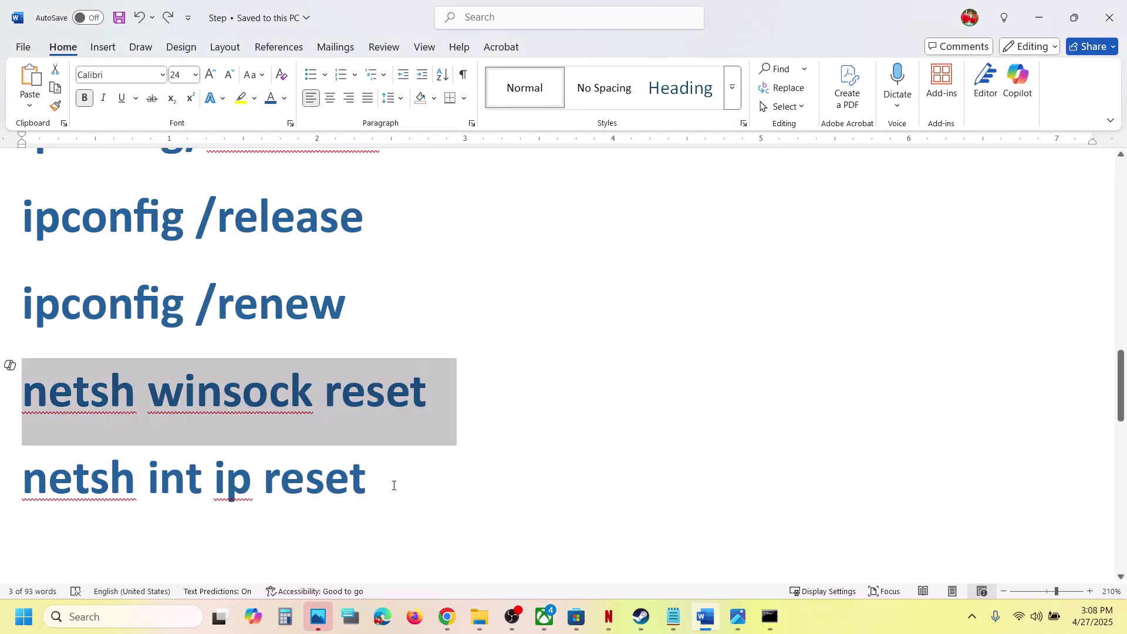
triple_click(390, 483)
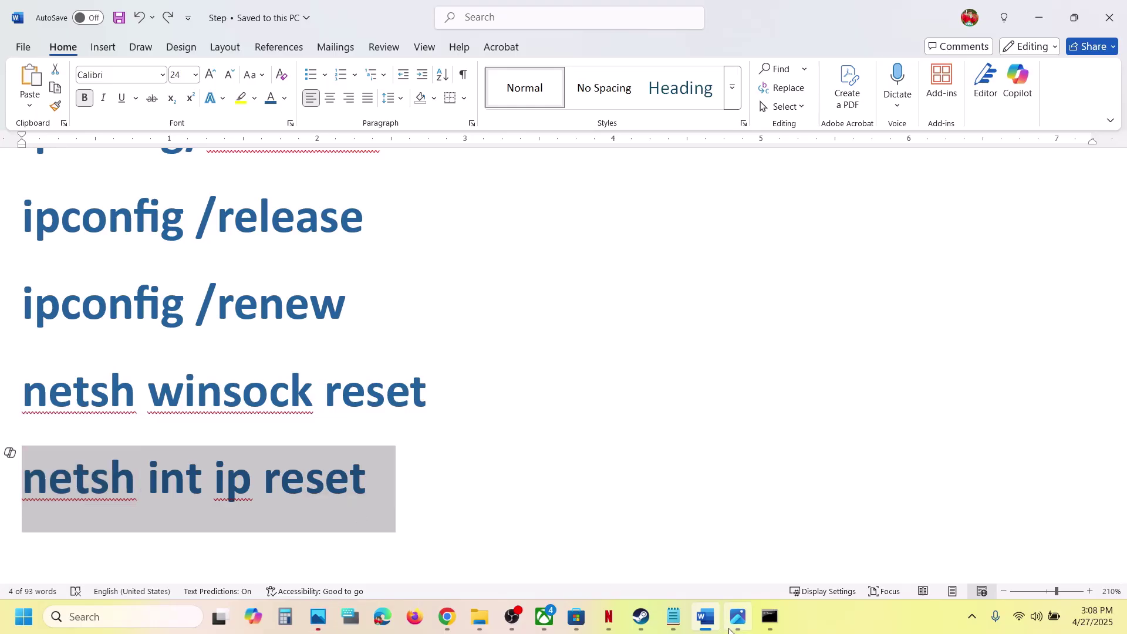
click(761, 626)
key(ctrl+v)
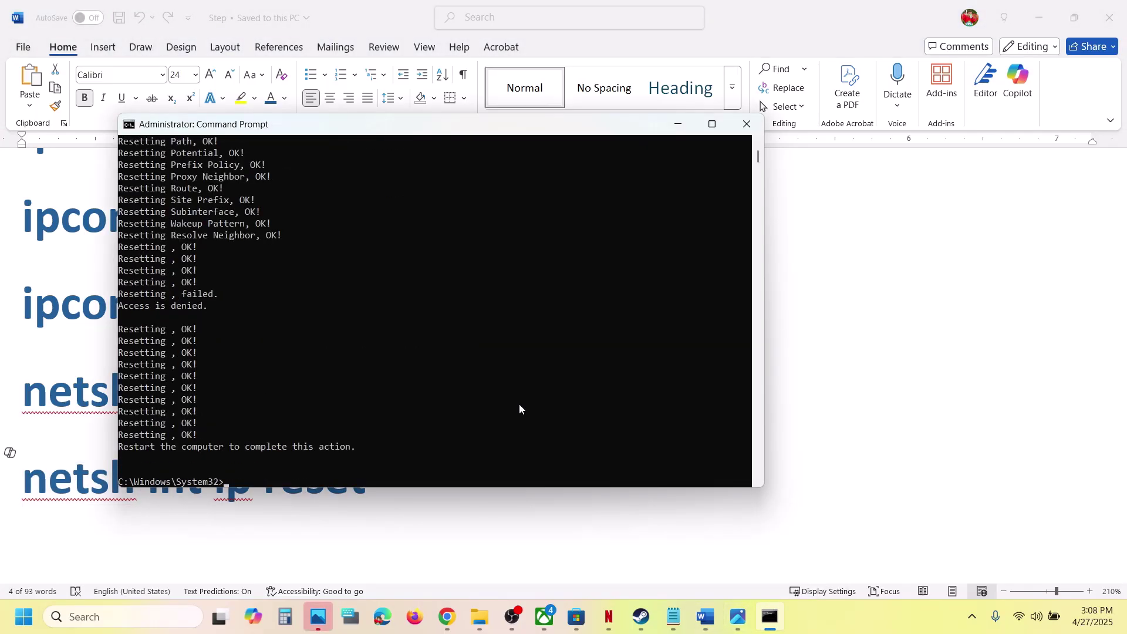
key(alt+Tab)
scroll(237, 516, down, 2)
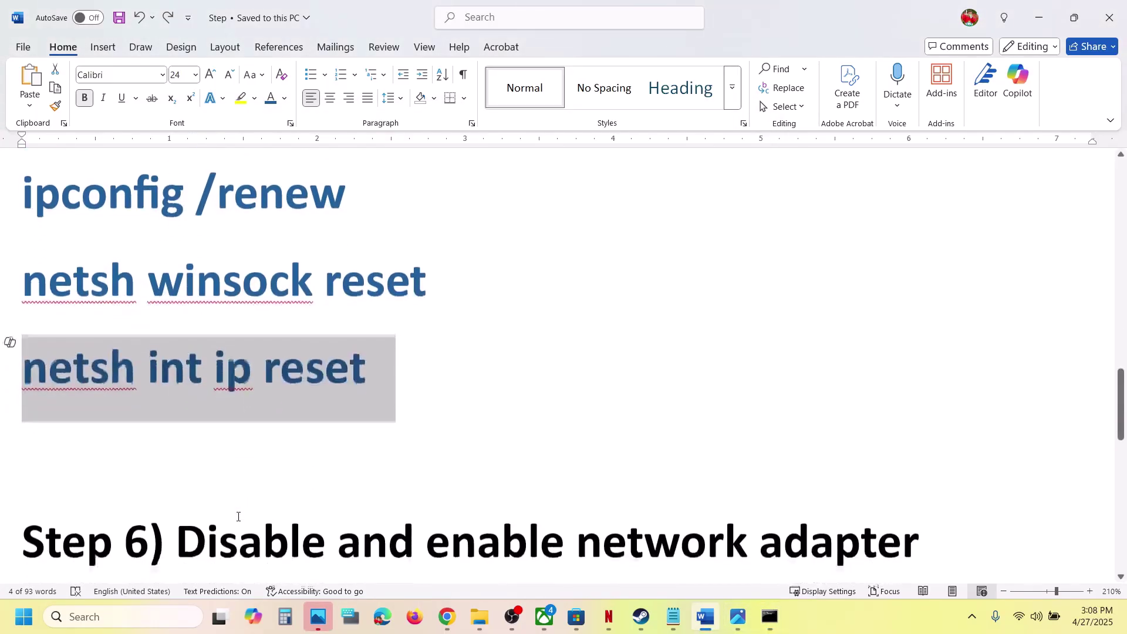
- Dismiss the Start menu power options without restarting and select the Step 6 heading in Word
click(2, 625)
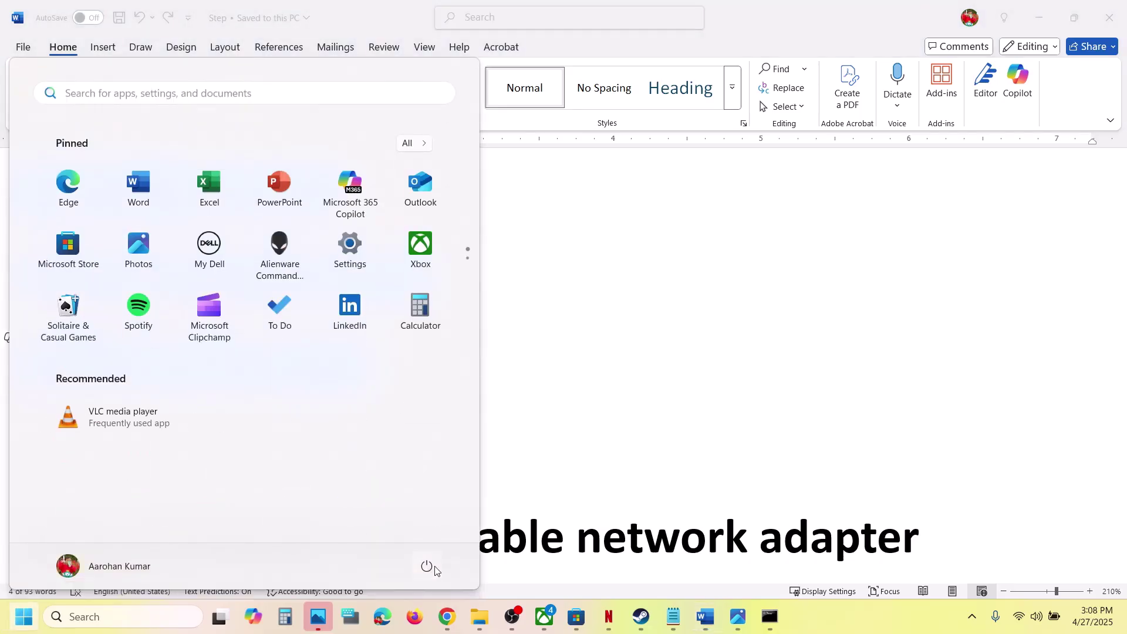
click(427, 566)
click(743, 411)
click(743, 411)
scroll(484, 429, down, 2)
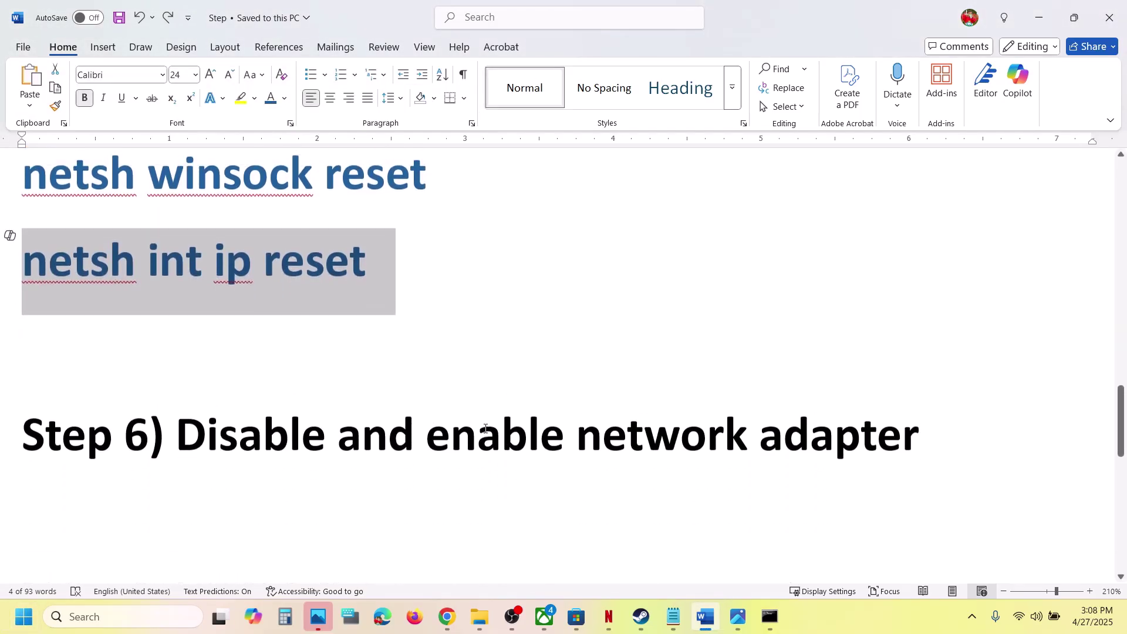
drag(176, 444, 943, 445)
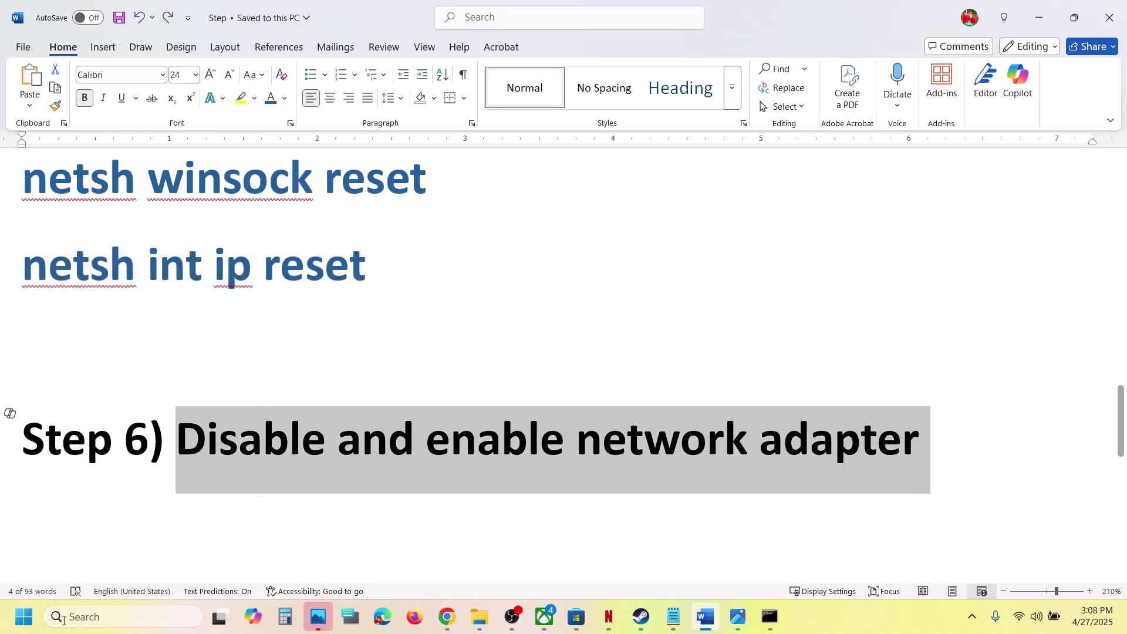
- In Device Manager, disable the Intel Wi-Fi 6 AX201 160MHz adapter under Network adapters and confirm Yes
right_click(24, 619)
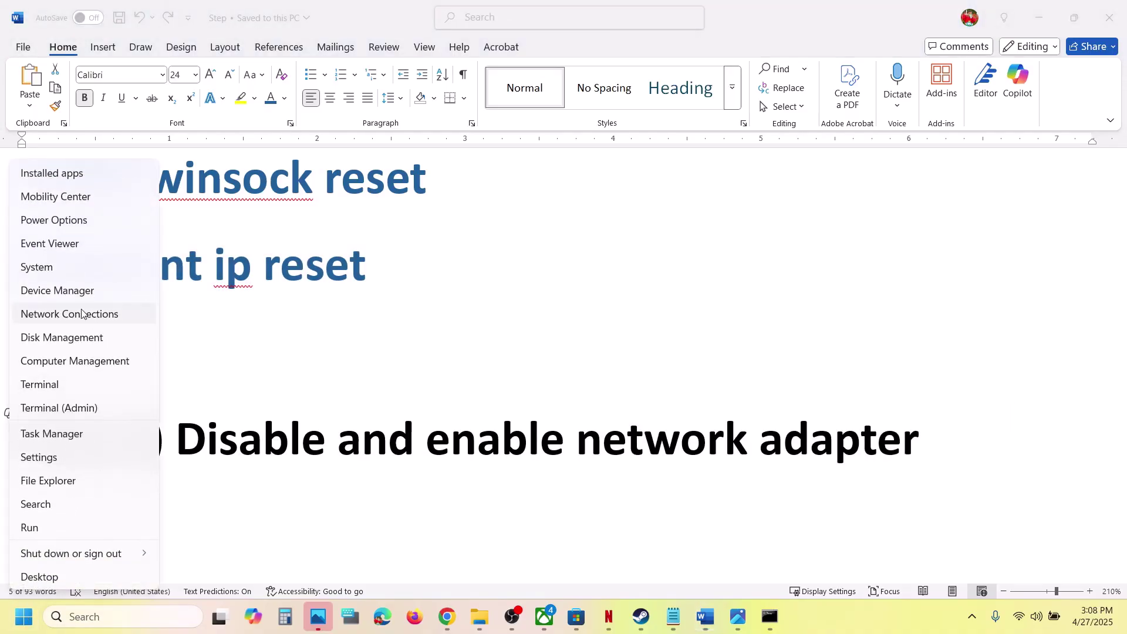
click(59, 291)
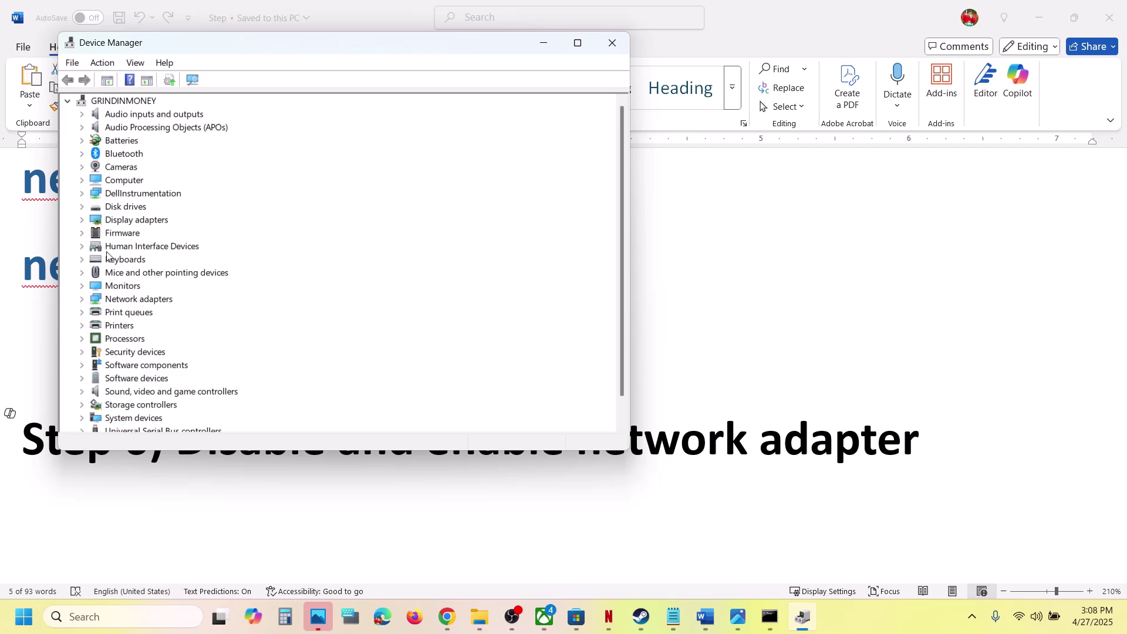
click(82, 300)
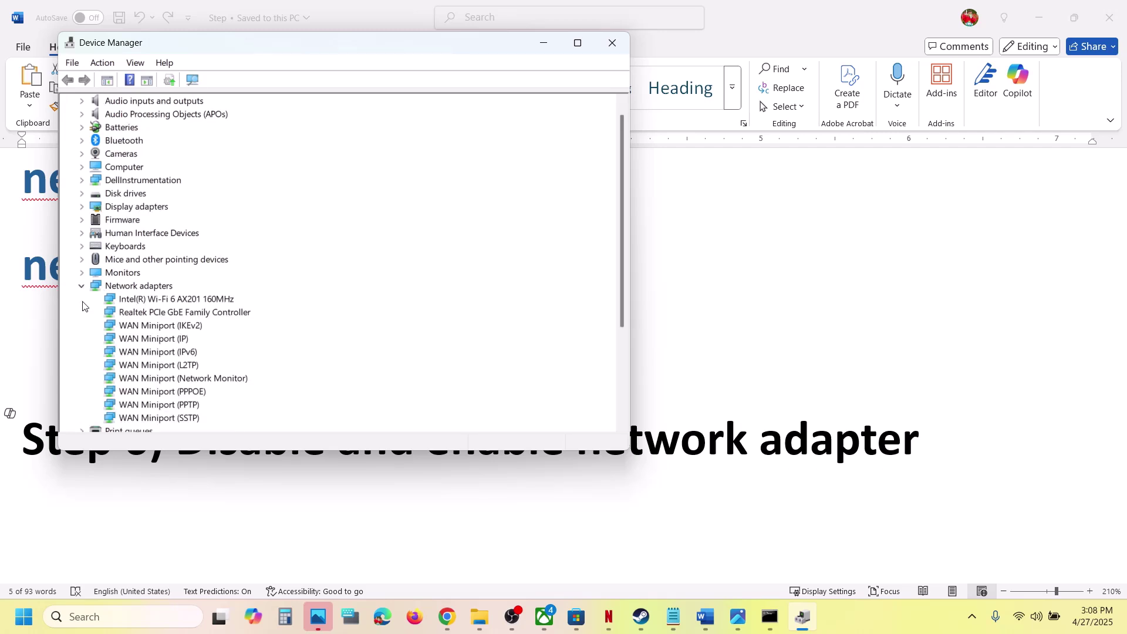
click(189, 301)
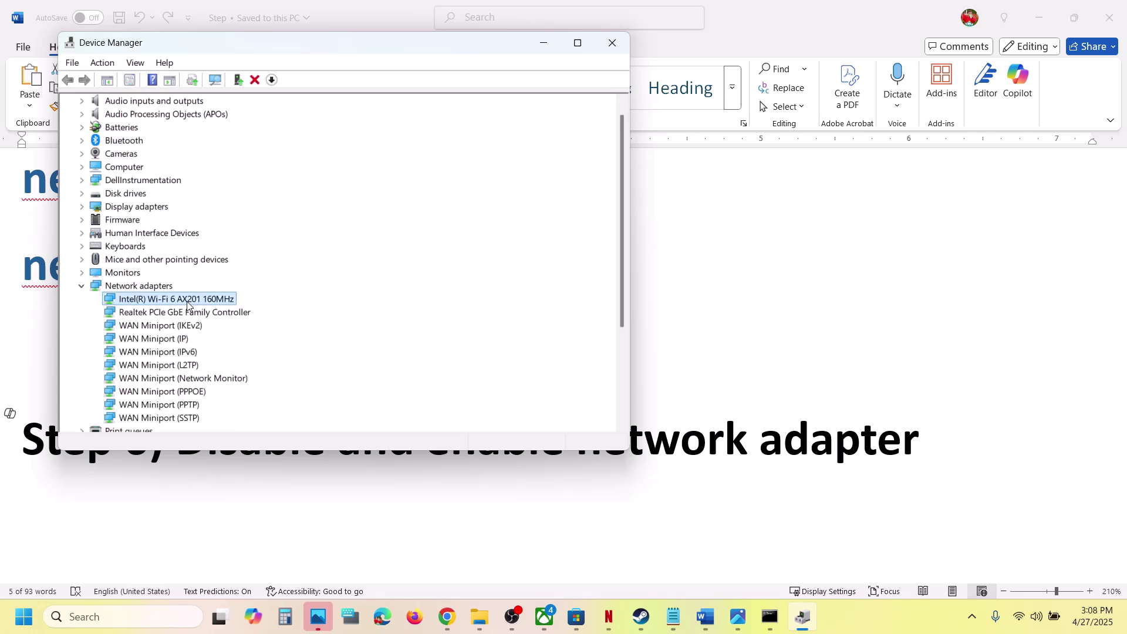
right_click(189, 301)
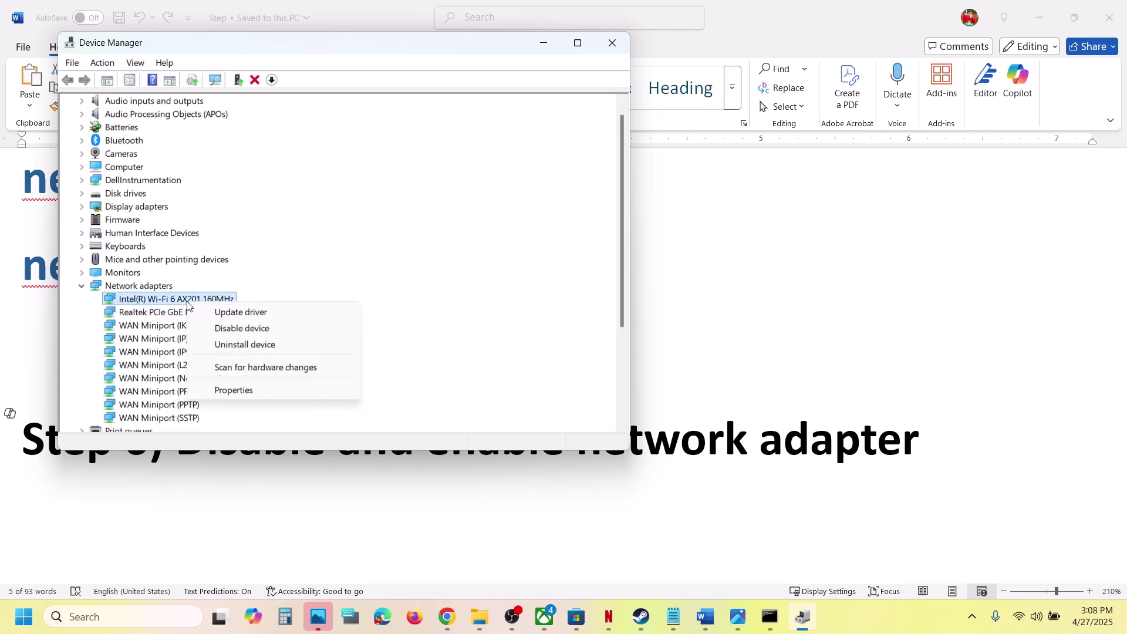
click(255, 330)
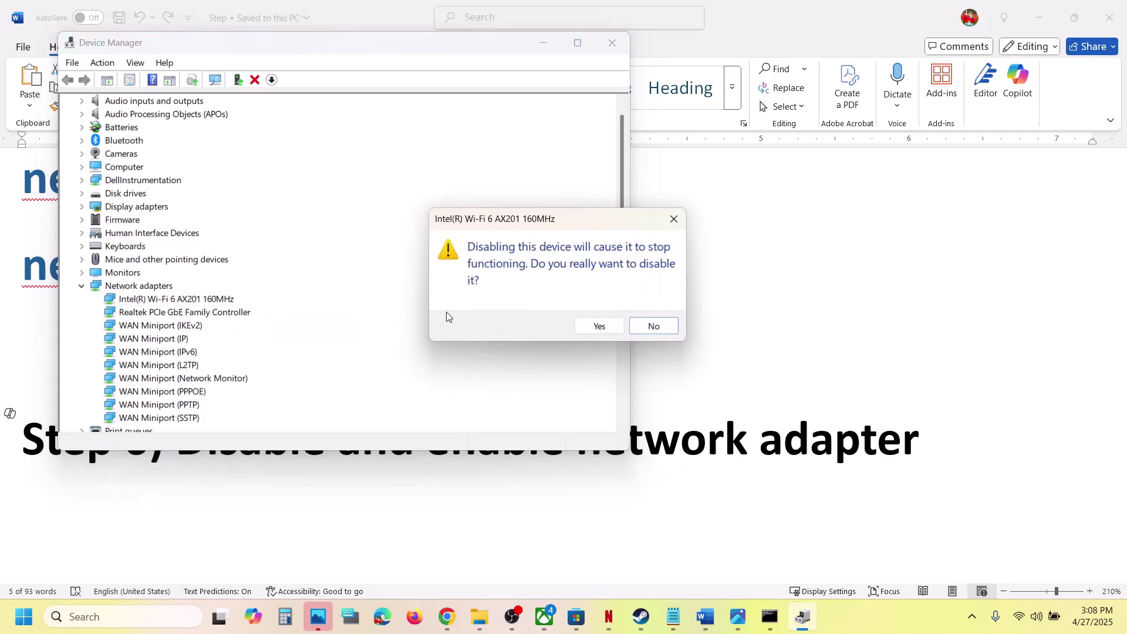
click(599, 327)
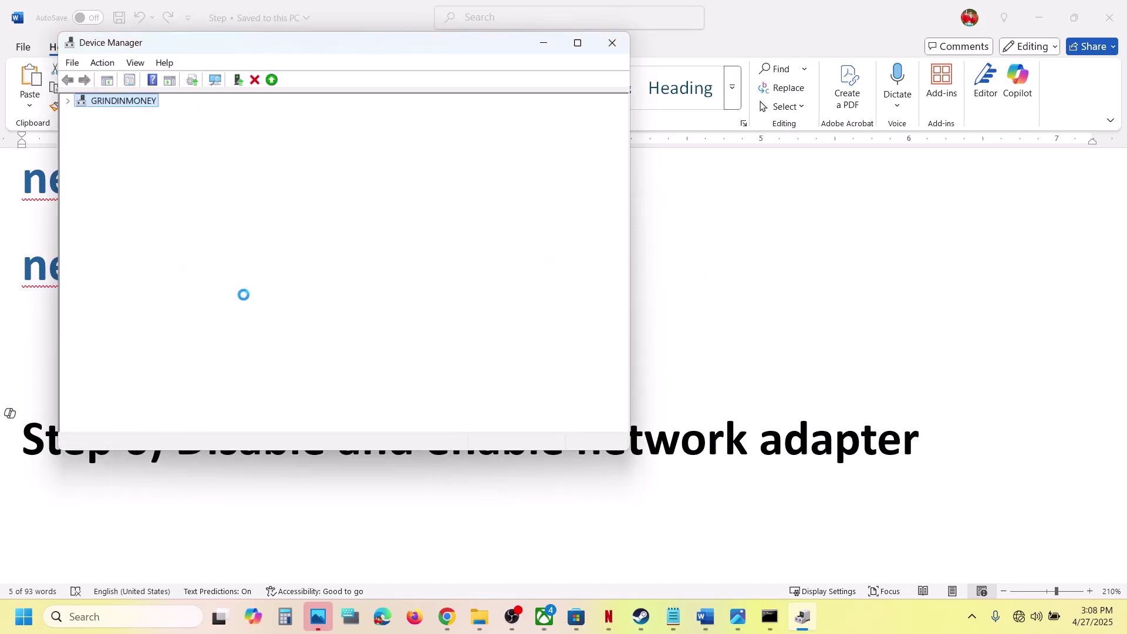
- Re-enable the Intel Wi-Fi adapter, then select WLAN AutoConfig in Word's Step 7 heading
right_click(162, 312)
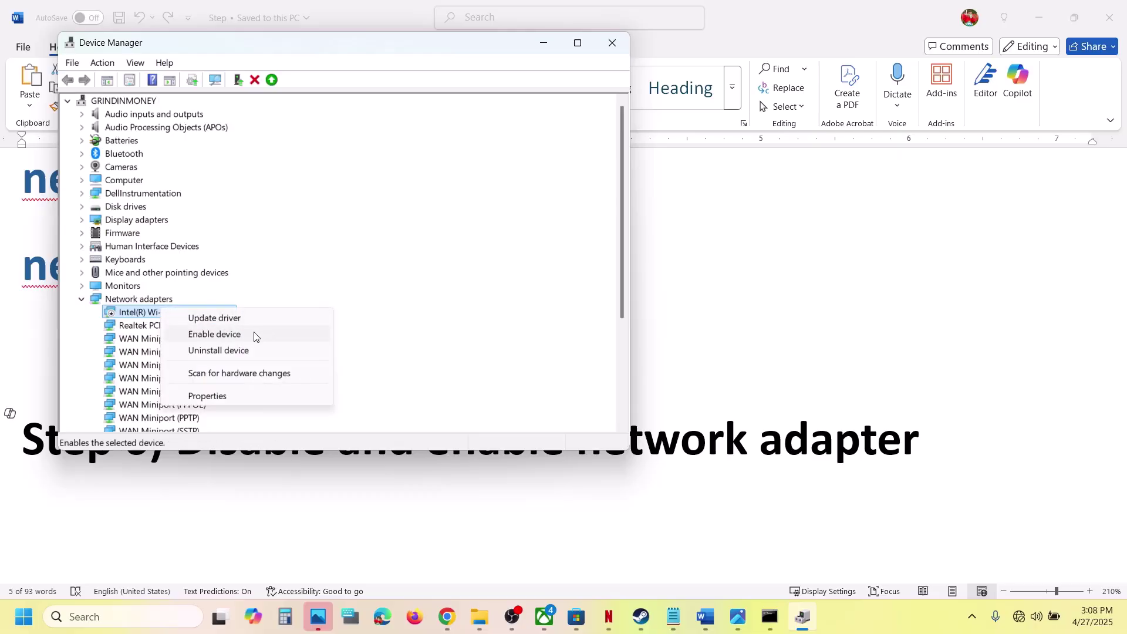
click(252, 332)
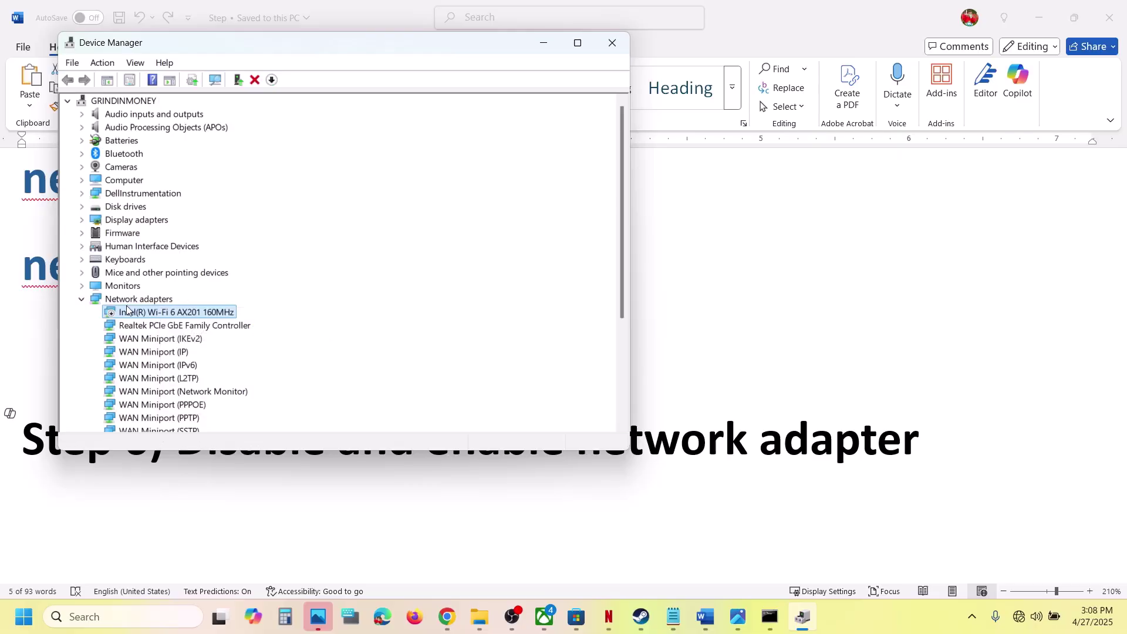
key(alt+Tab)
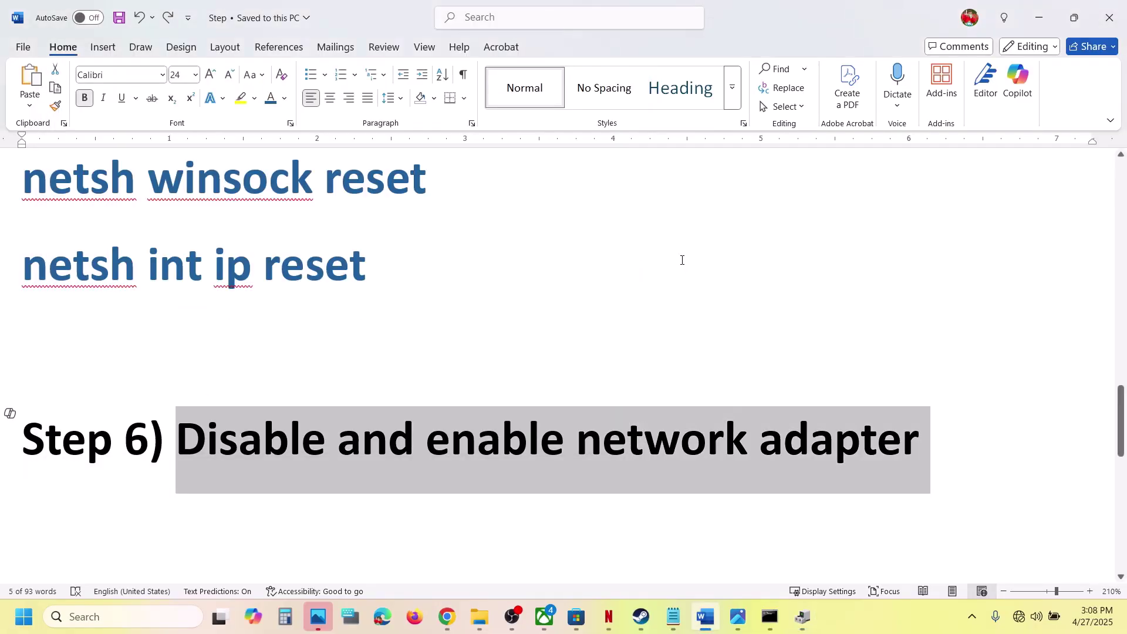
scroll(343, 373, down, 3)
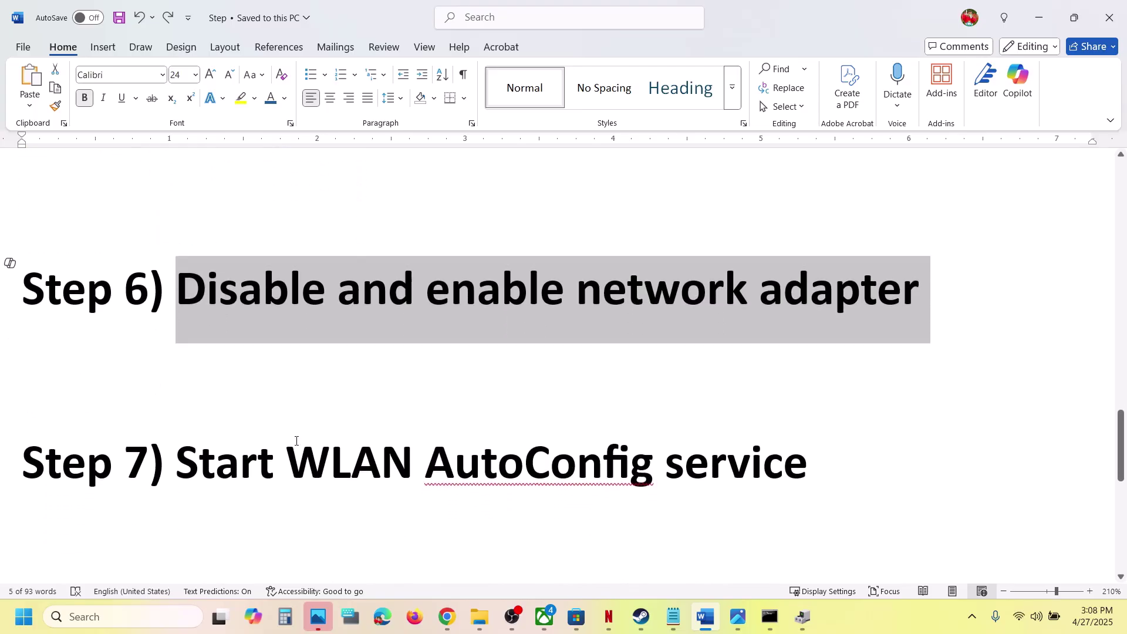
drag(291, 457, 810, 461)
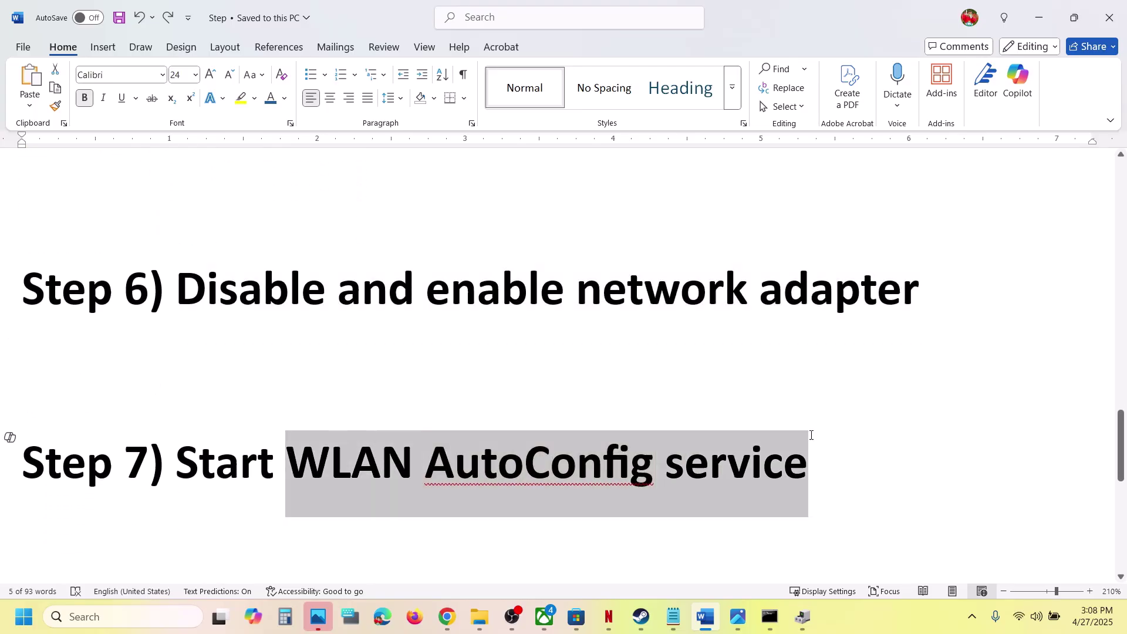
- Launch Services from Windows search and open the WLAN AutoConfig service's properties
click(114, 618)
text(ervices)
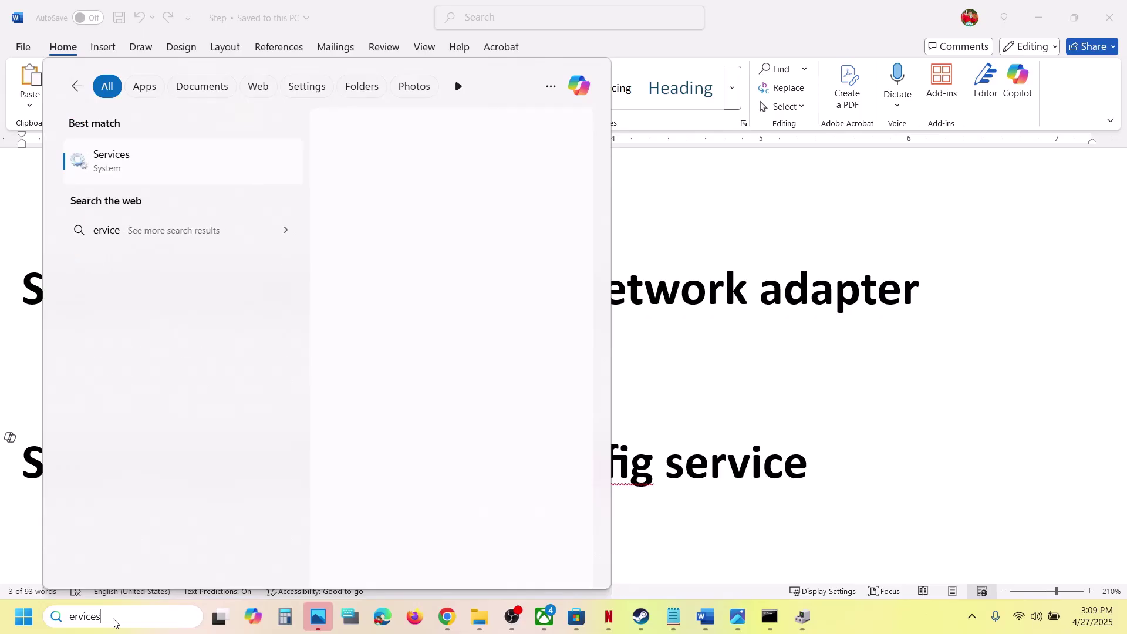
key(Return)
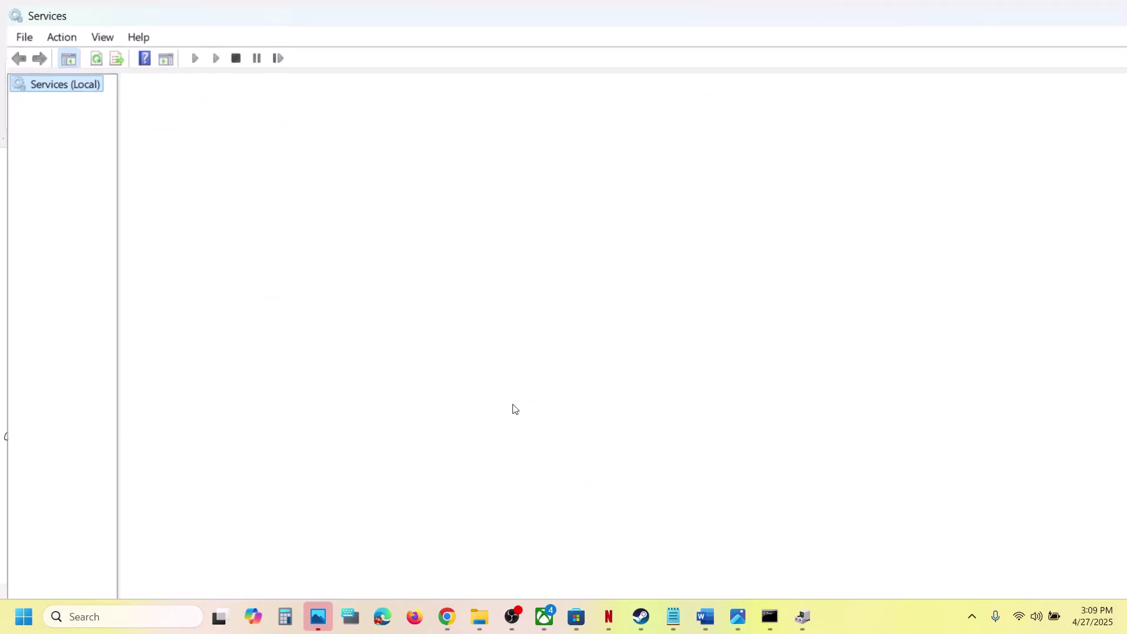
click(360, 435)
text(wlan)
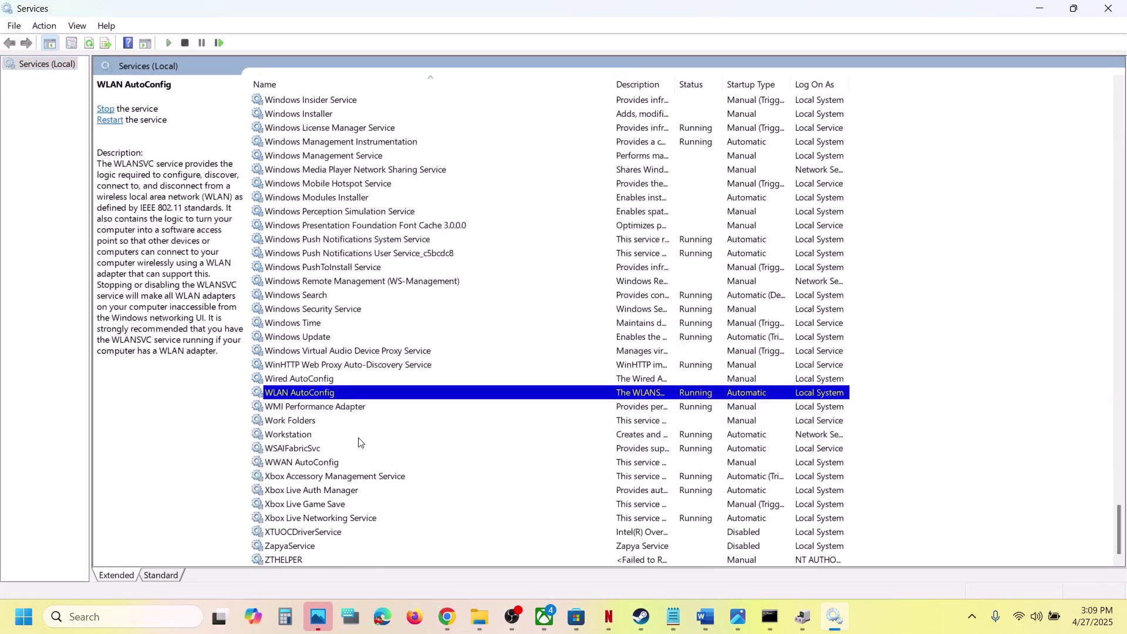
double_click(332, 398)
- Keep WLAN AutoConfig's startup type Automatic, apply, restart the service, and close Services
click(552, 288)
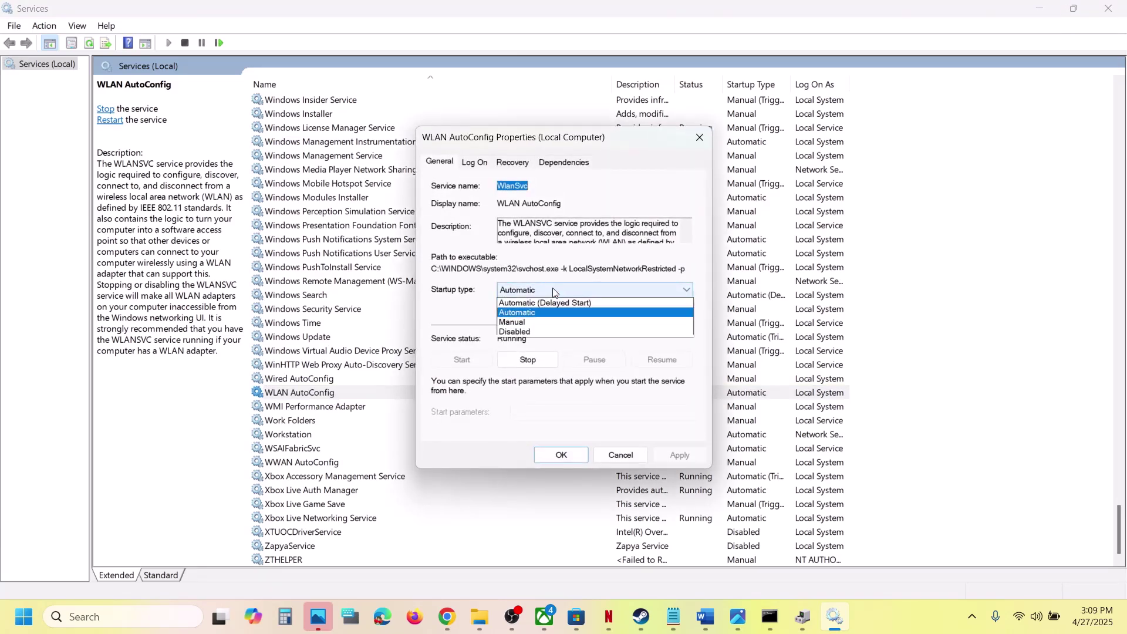
click(532, 313)
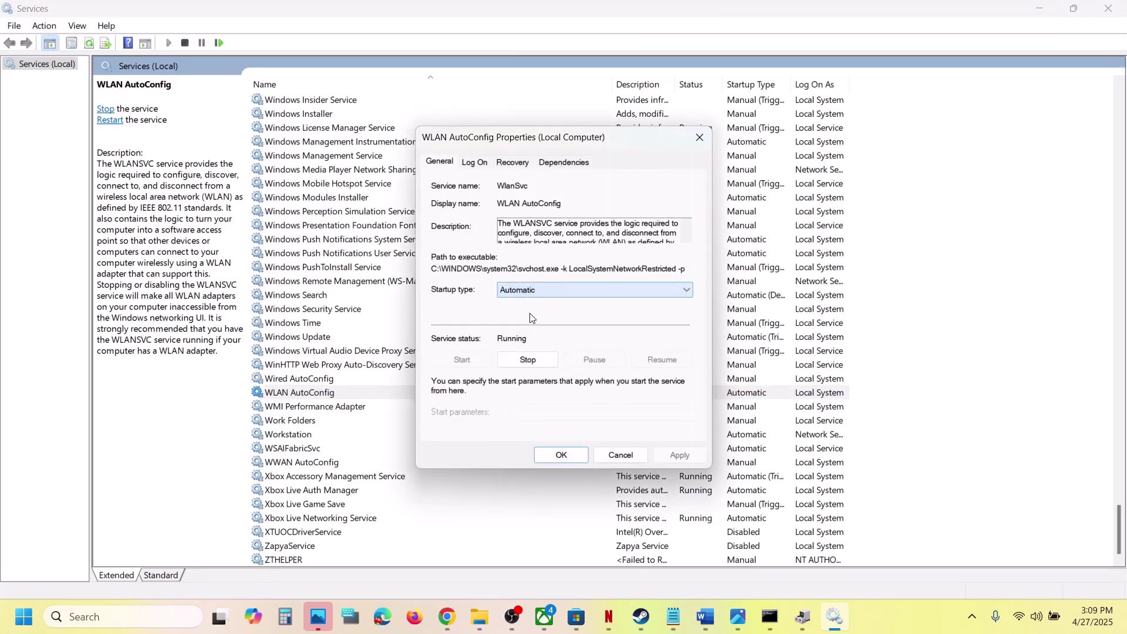
click(673, 452)
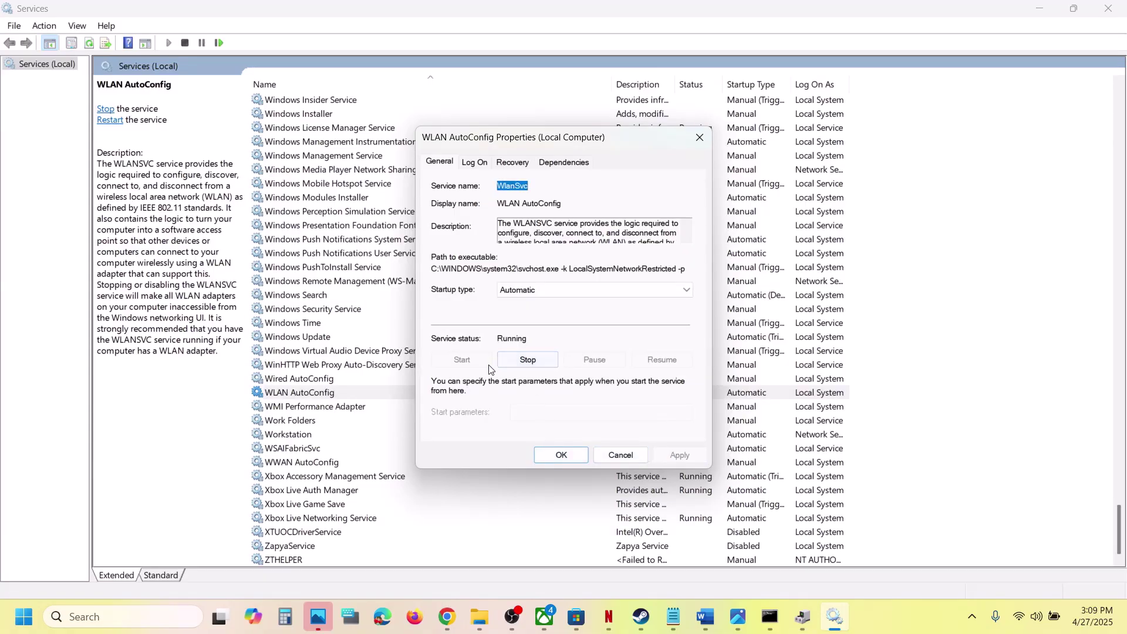
click(560, 455)
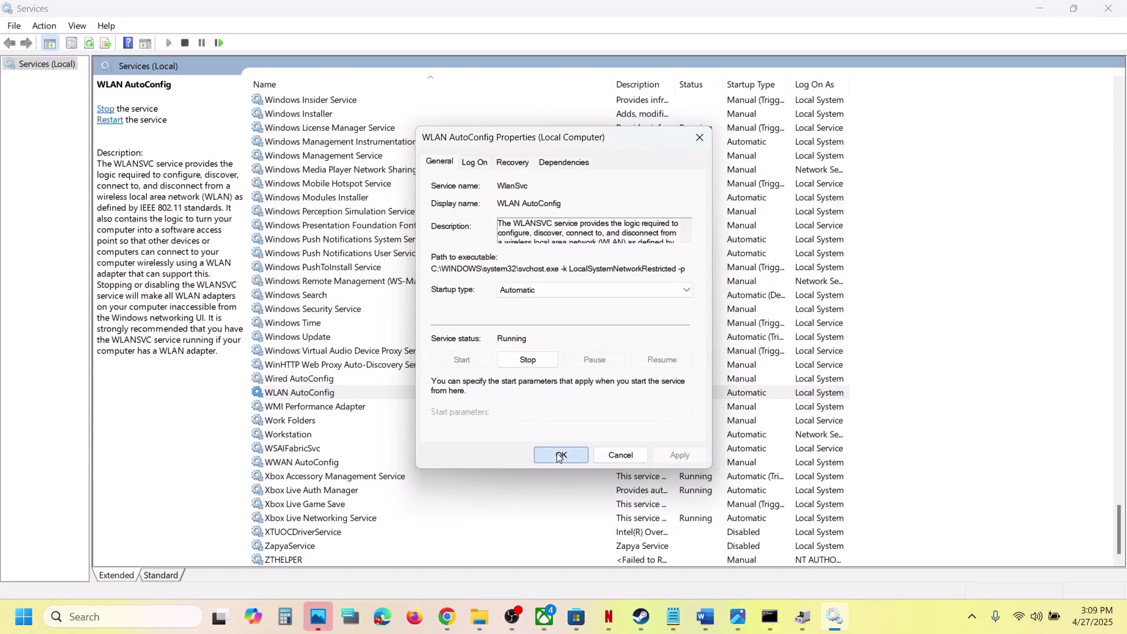
right_click(315, 398)
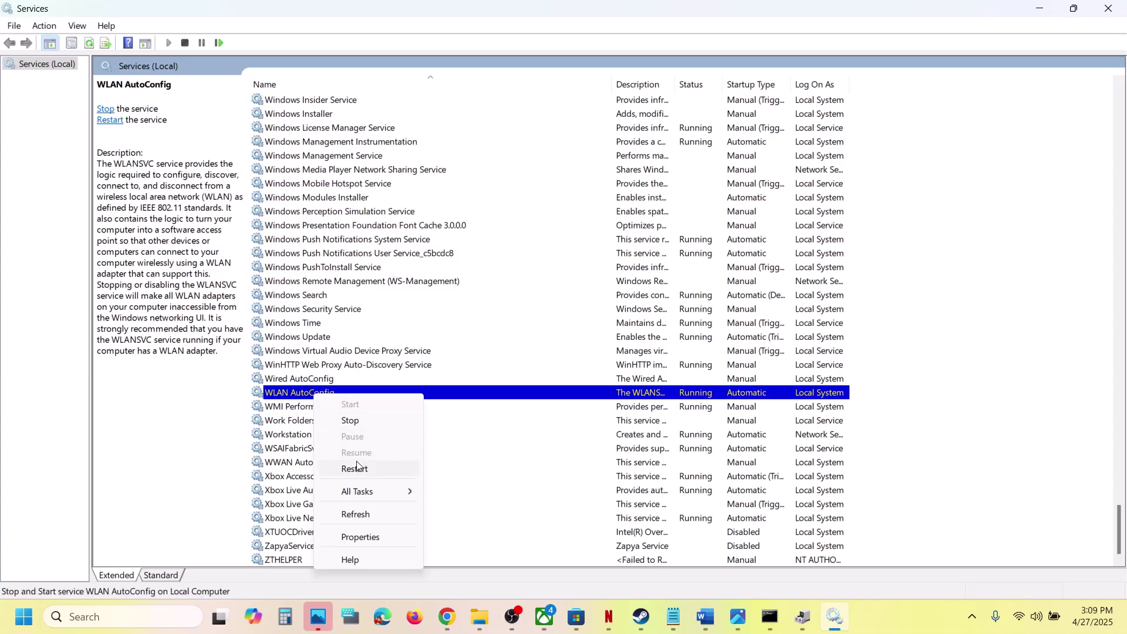
click(372, 469)
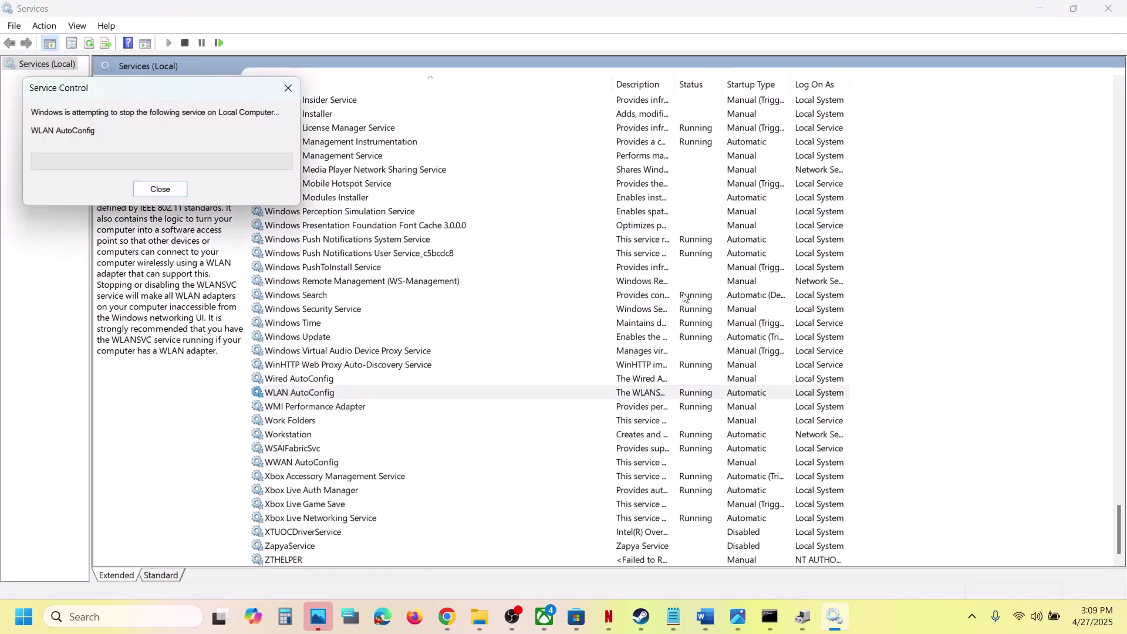
click(1111, 8)
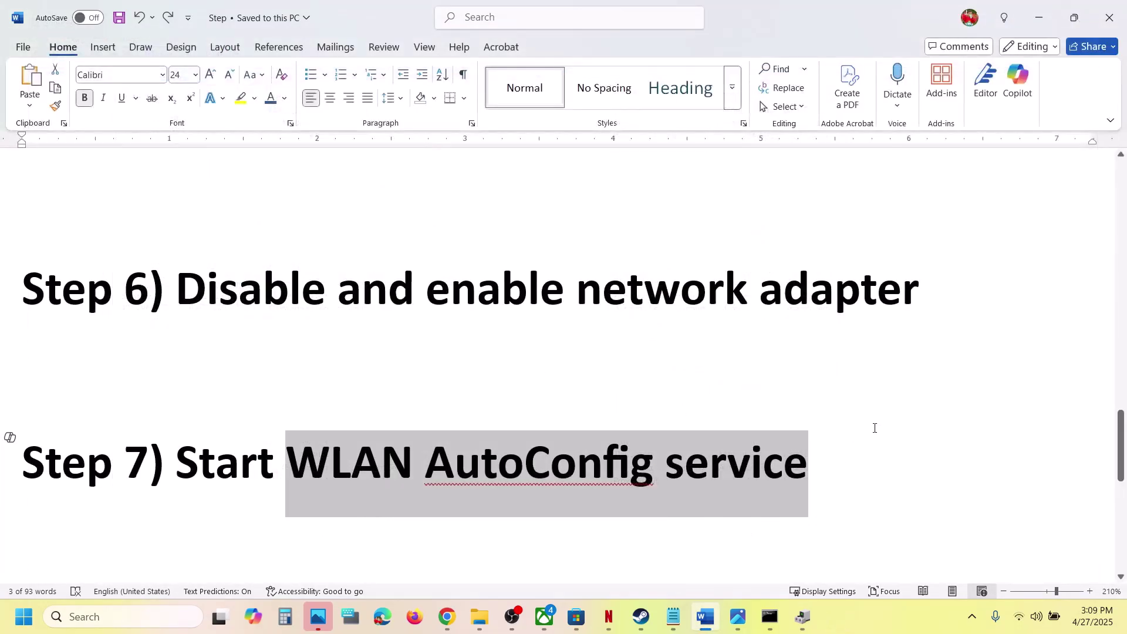
- Append ', ethernet' to the Step 7 heading in Word and scroll on to Step 8
click(842, 456)
text(,)
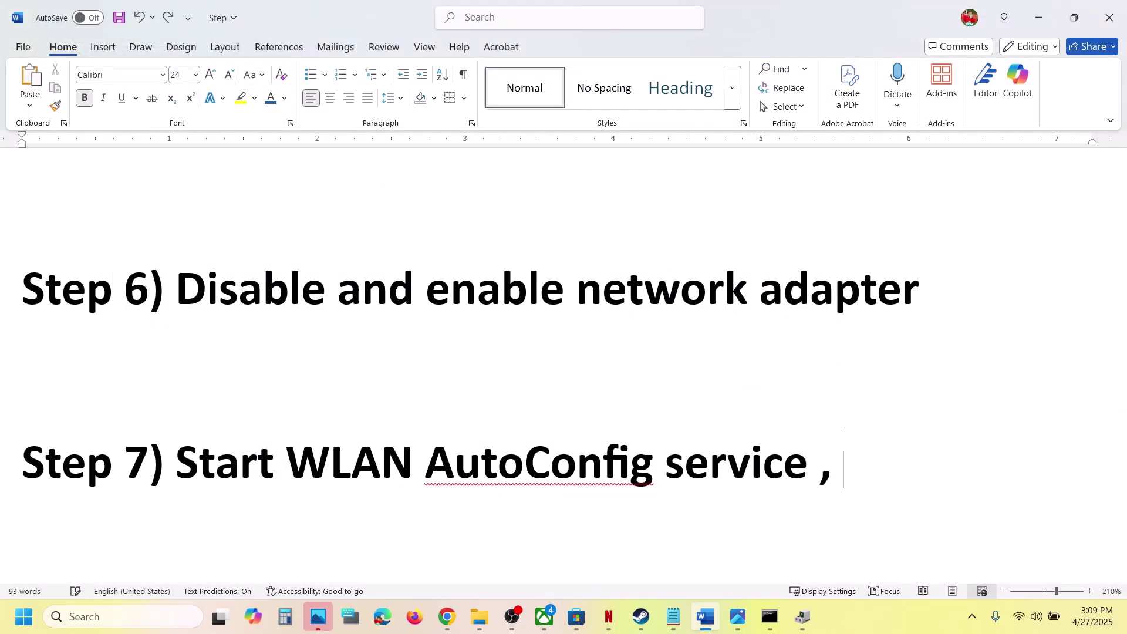
text( ethernet)
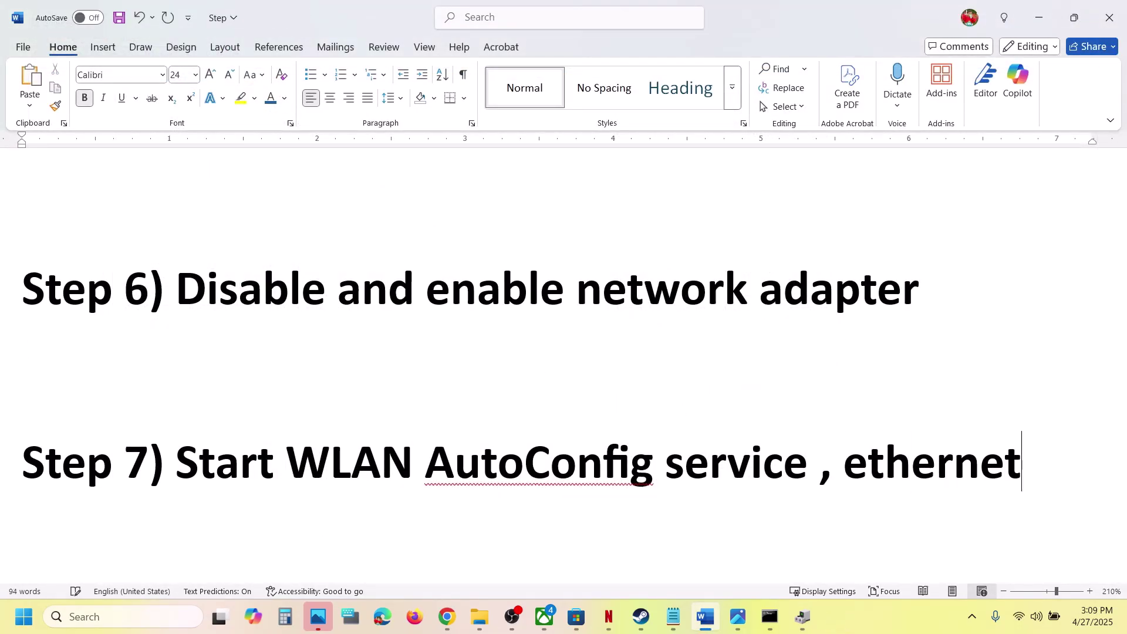
drag(1026, 467, 849, 465)
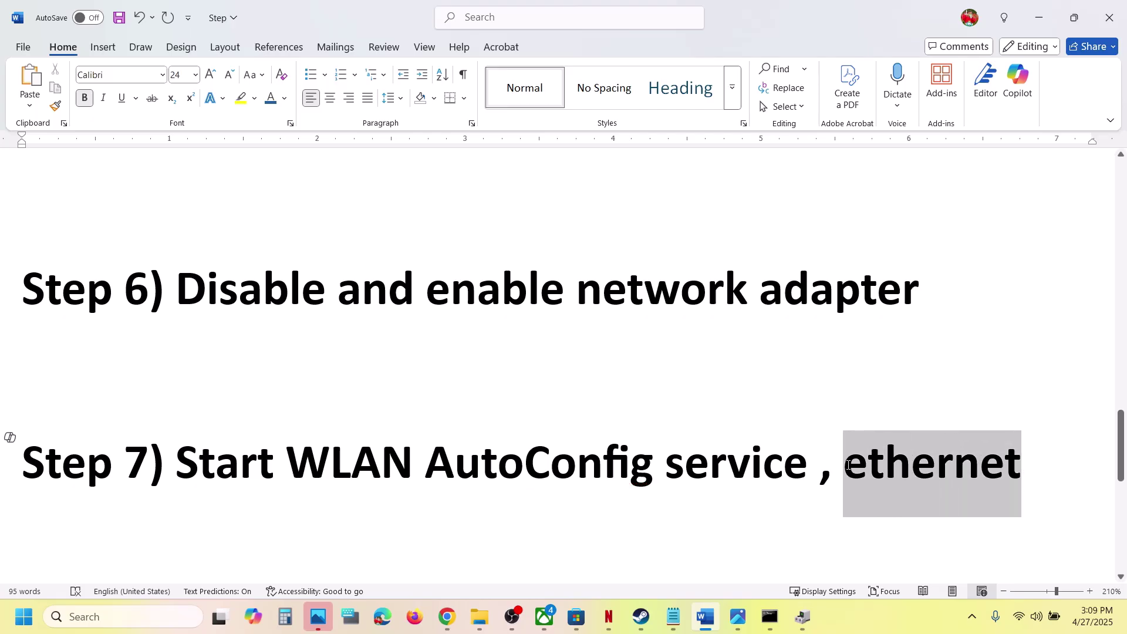
click(486, 466)
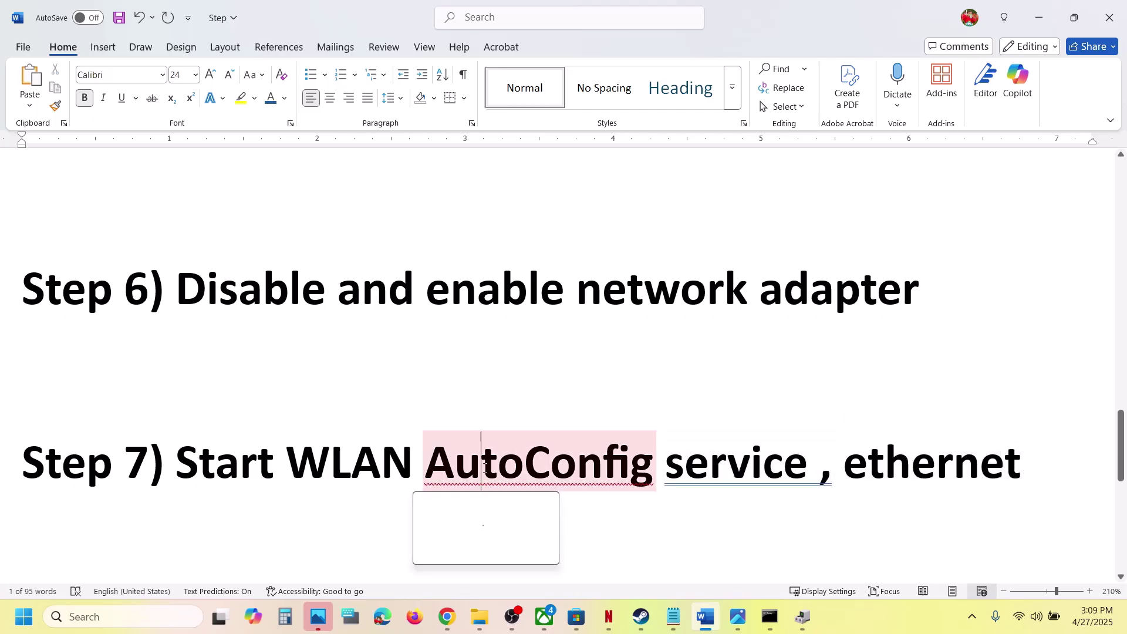
scroll(485, 467, down, 5)
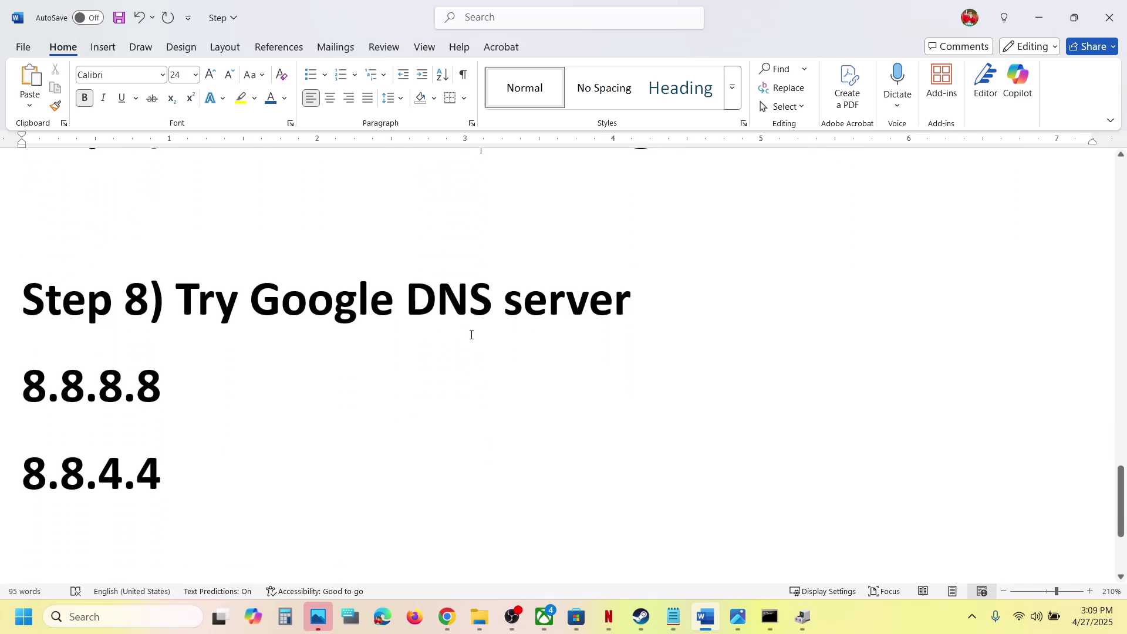
- Open Control Panel > Network and Sharing Center > Wi-Fi Properties and the TCP/IPv4 item's settings
click(146, 617)
text(c)
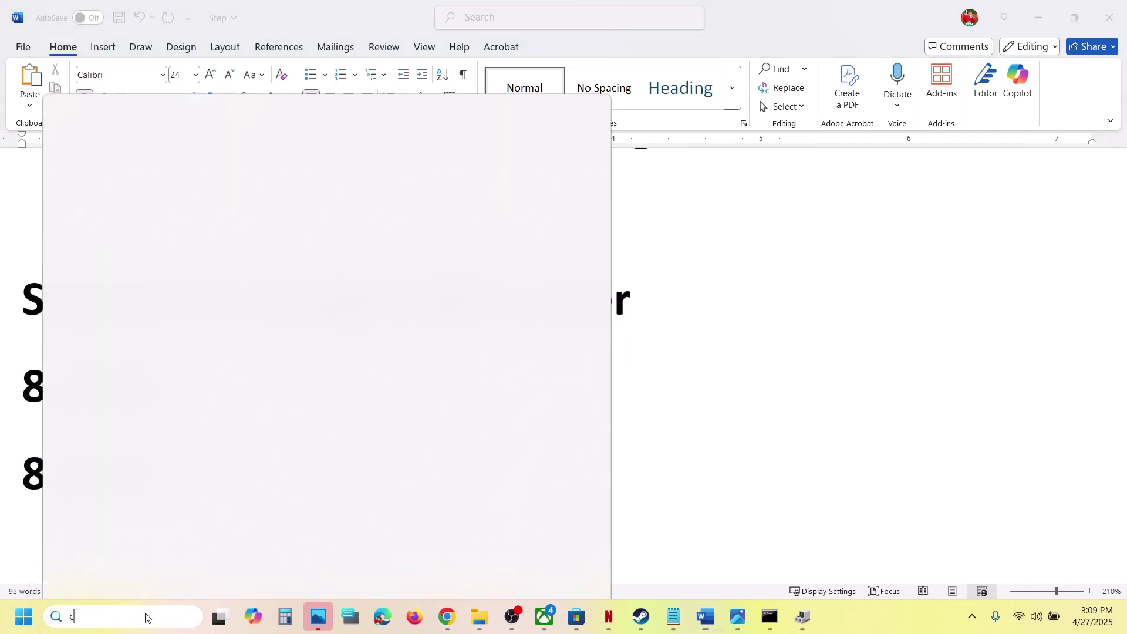
text(ontrol)
key(Return)
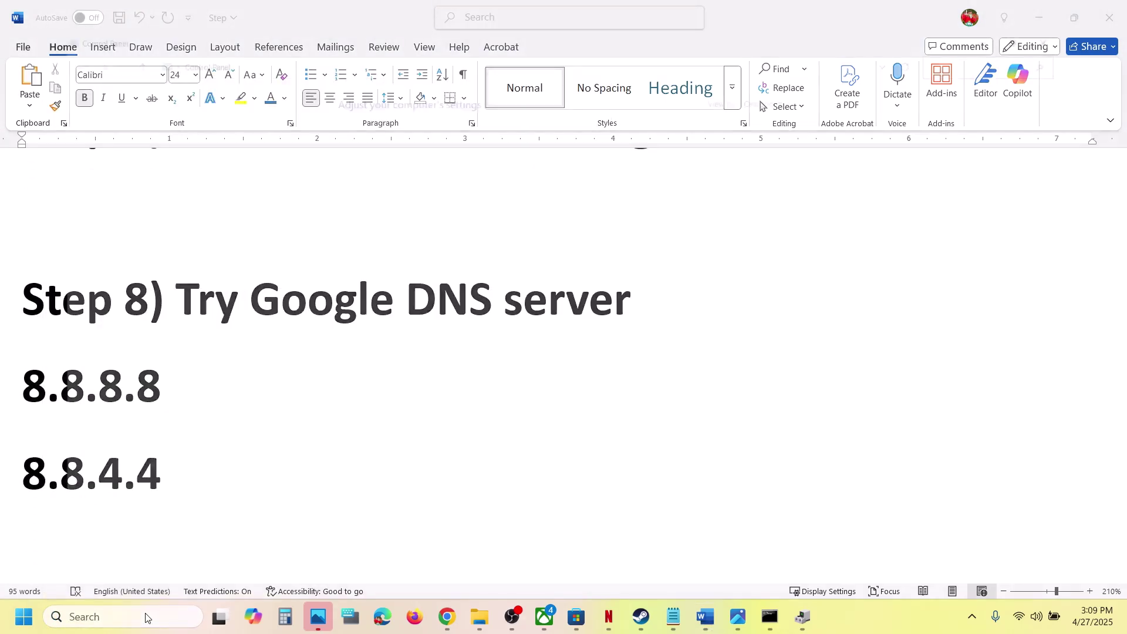
click(423, 183)
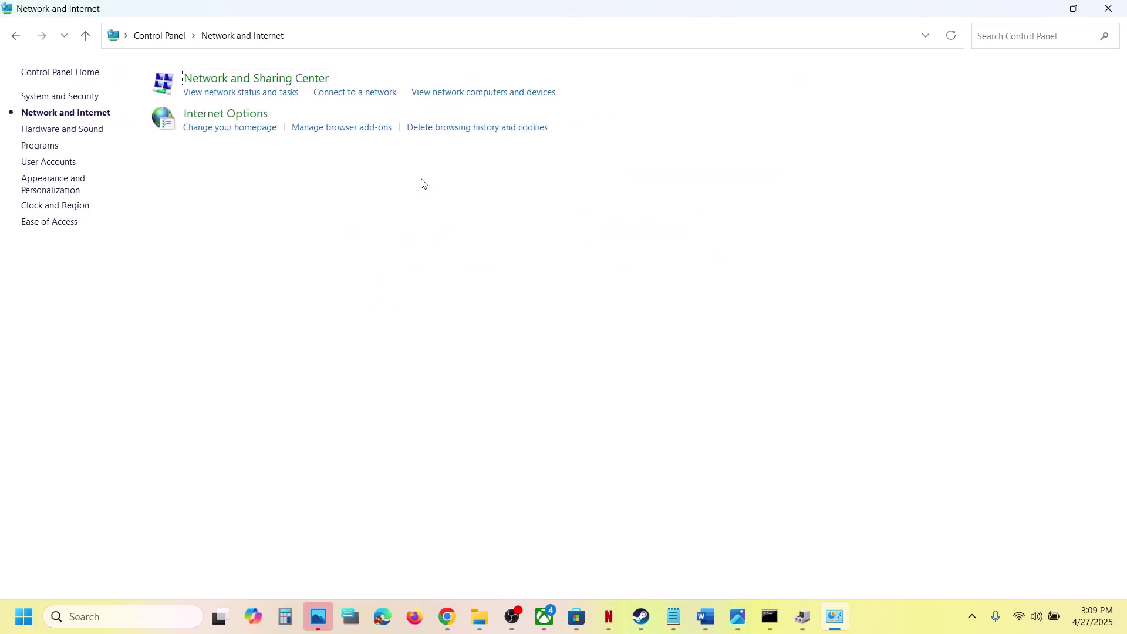
click(282, 81)
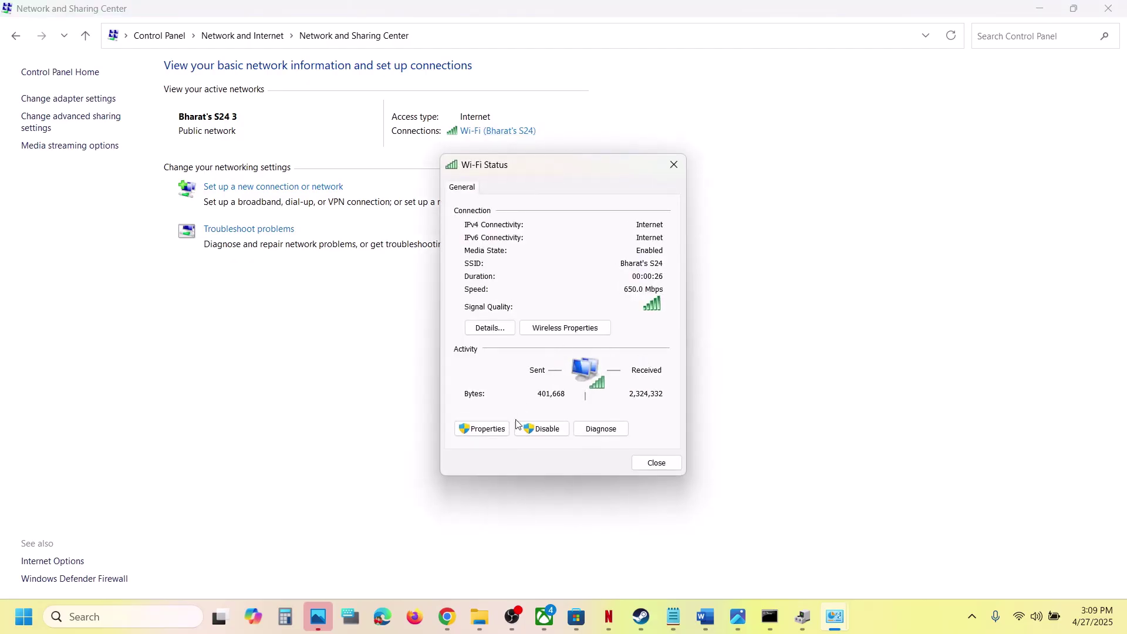
click(503, 433)
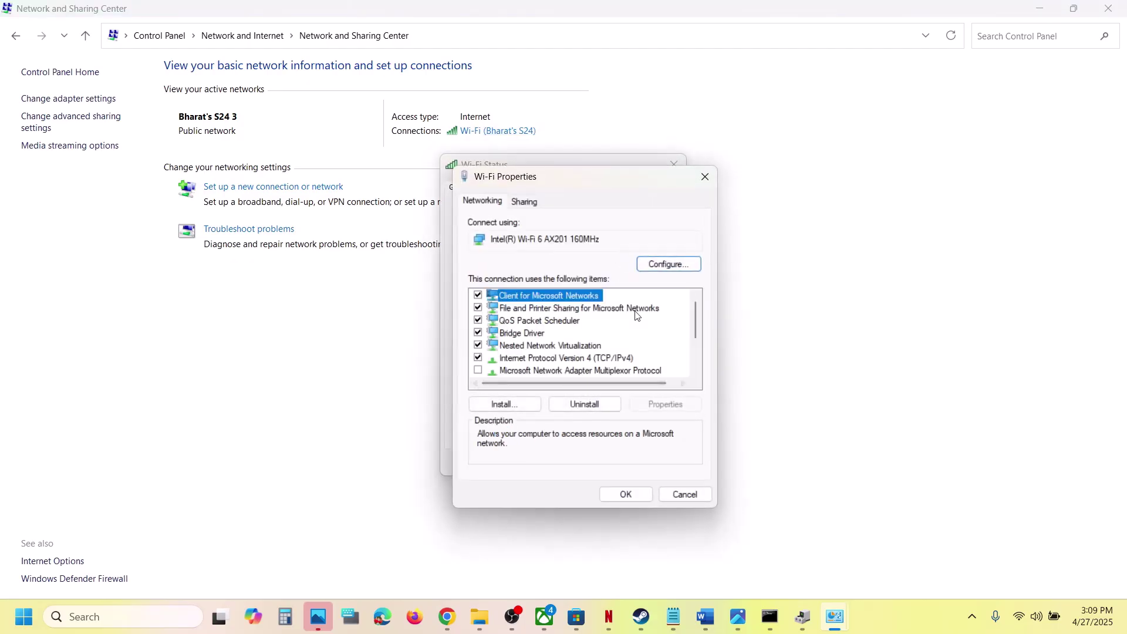
click(577, 361)
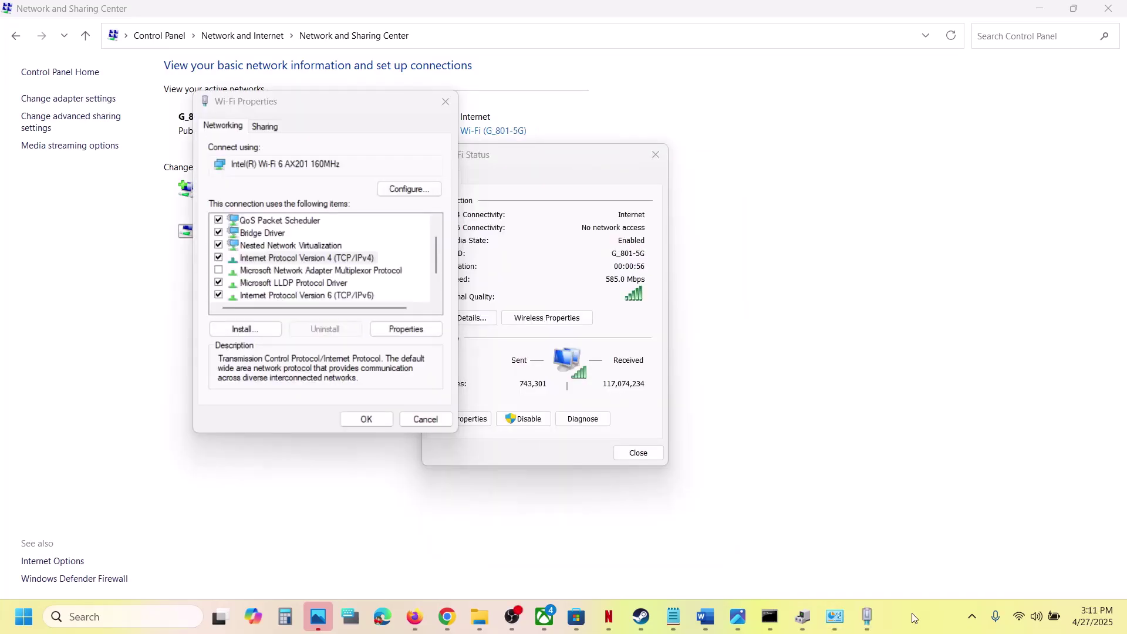
click(266, 257)
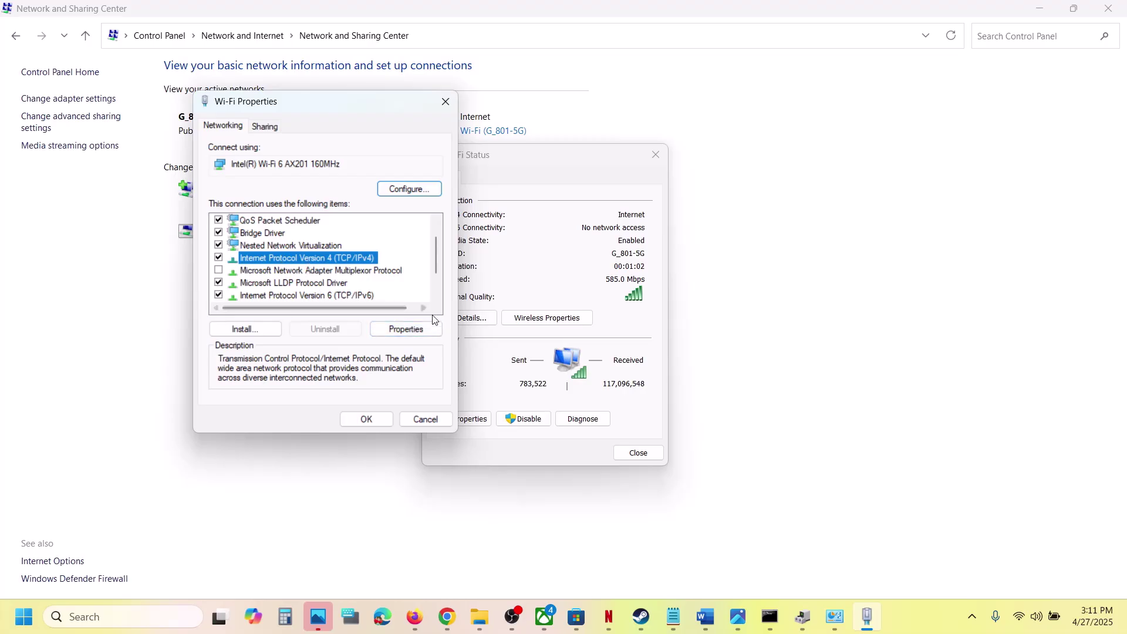
click(419, 331)
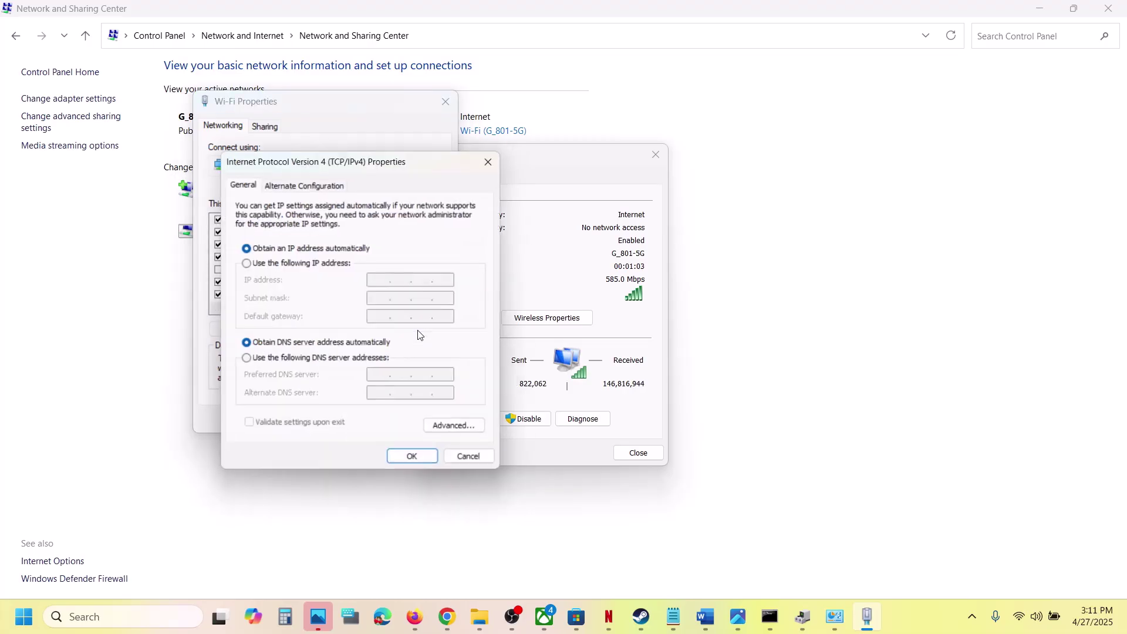
- Switch Wi-Fi IPv4 to manual DNS addresses and enter 8.8.8.8 as the preferred server
click(245, 364)
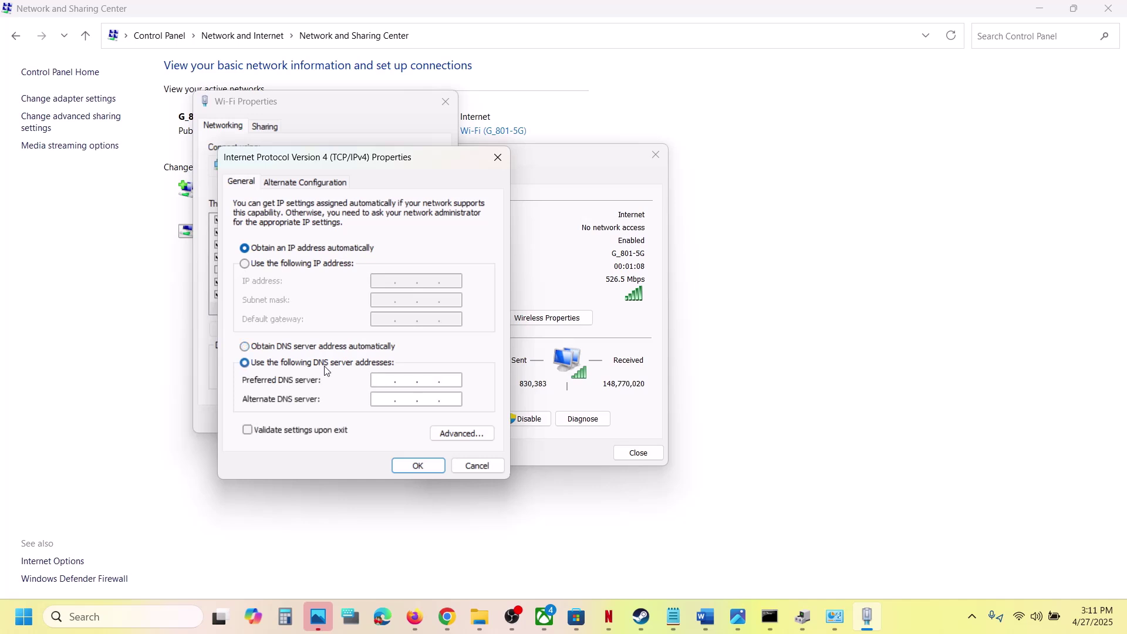
click(386, 380)
text(8.8.8.8)
click(708, 618)
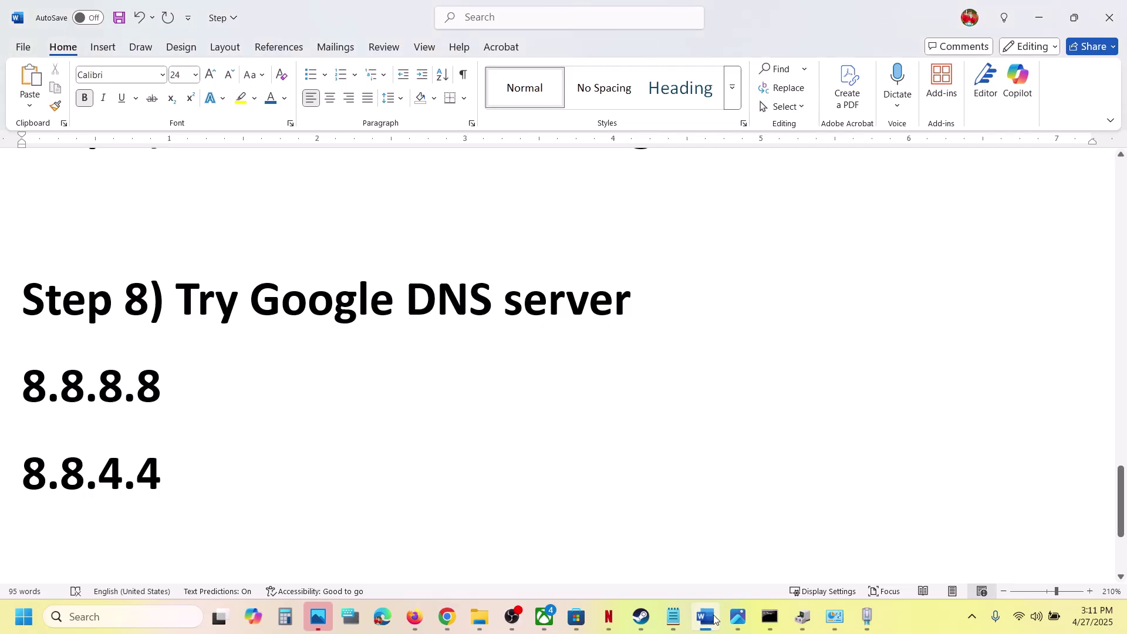
click(709, 617)
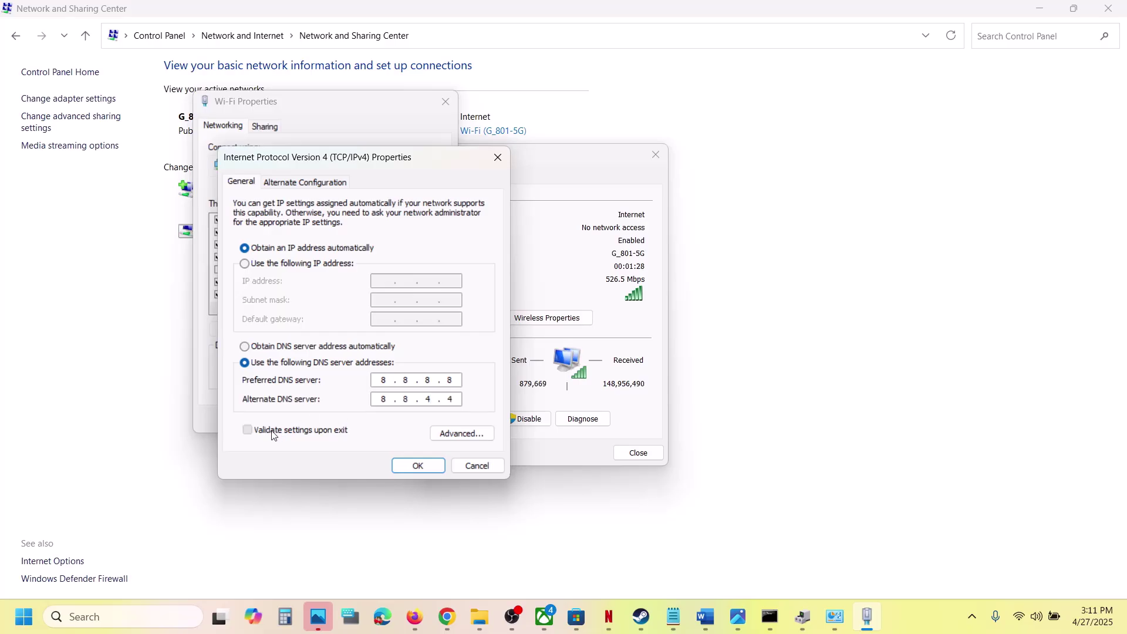
- Save the DNS settings and close the Wi-Fi properties, status and Network and Sharing Center windows
click(424, 464)
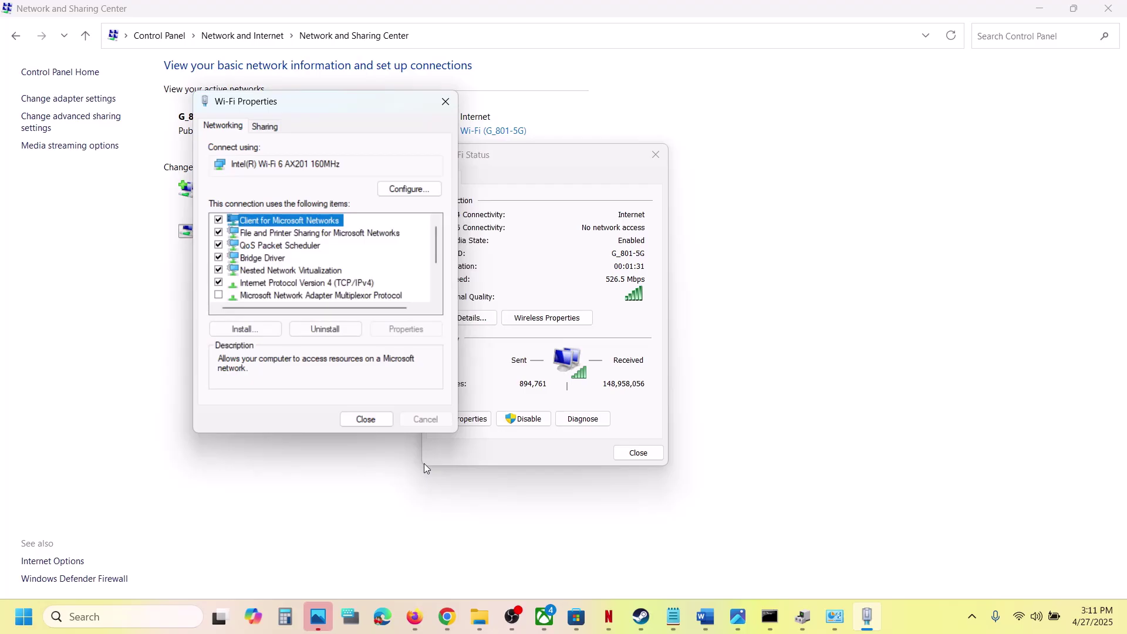
click(382, 423)
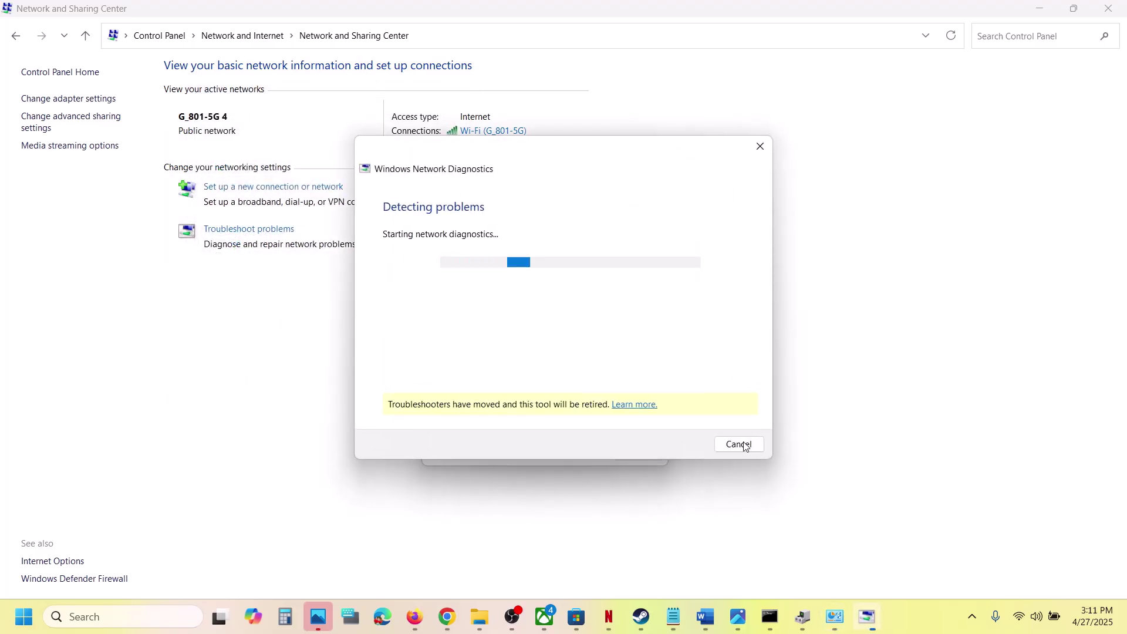
click(734, 447)
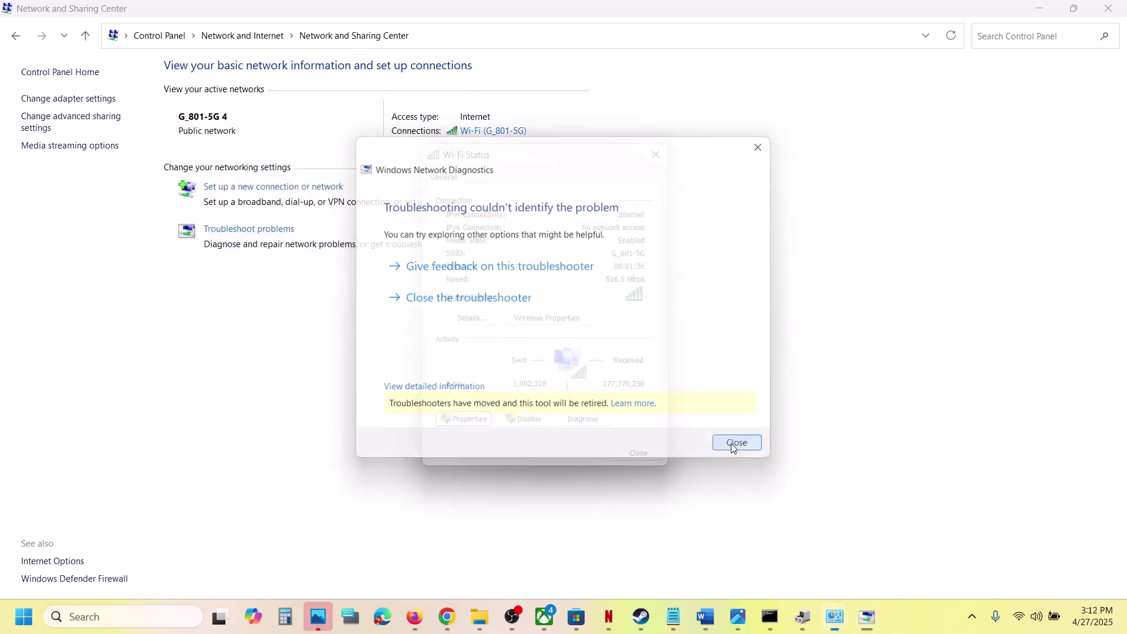
click(646, 452)
click(1112, 13)
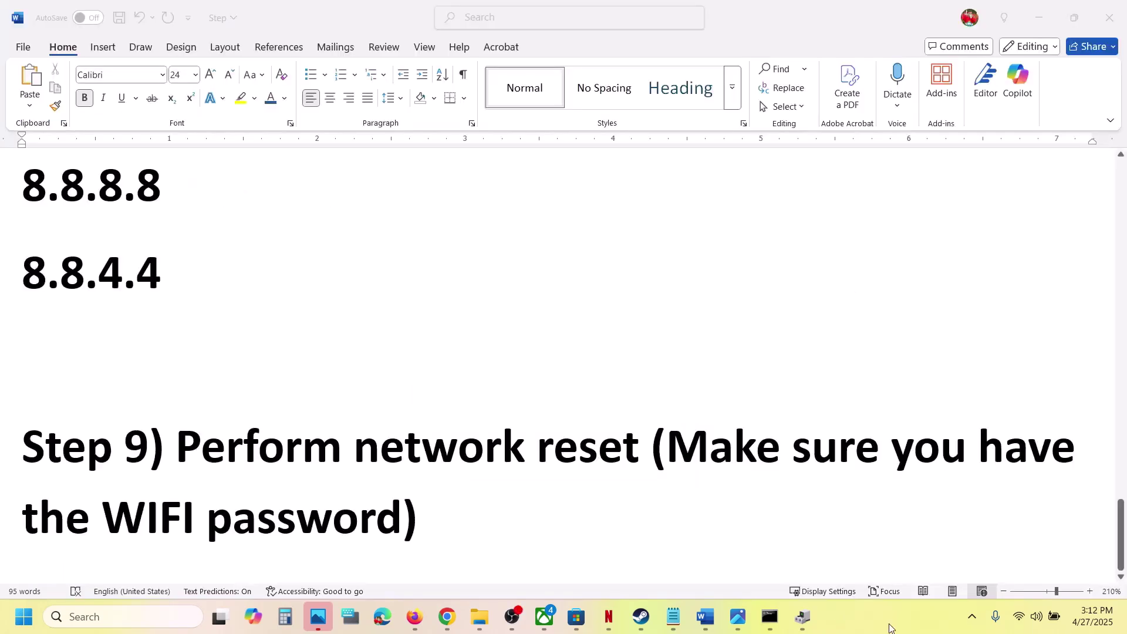
drag(177, 449, 532, 452)
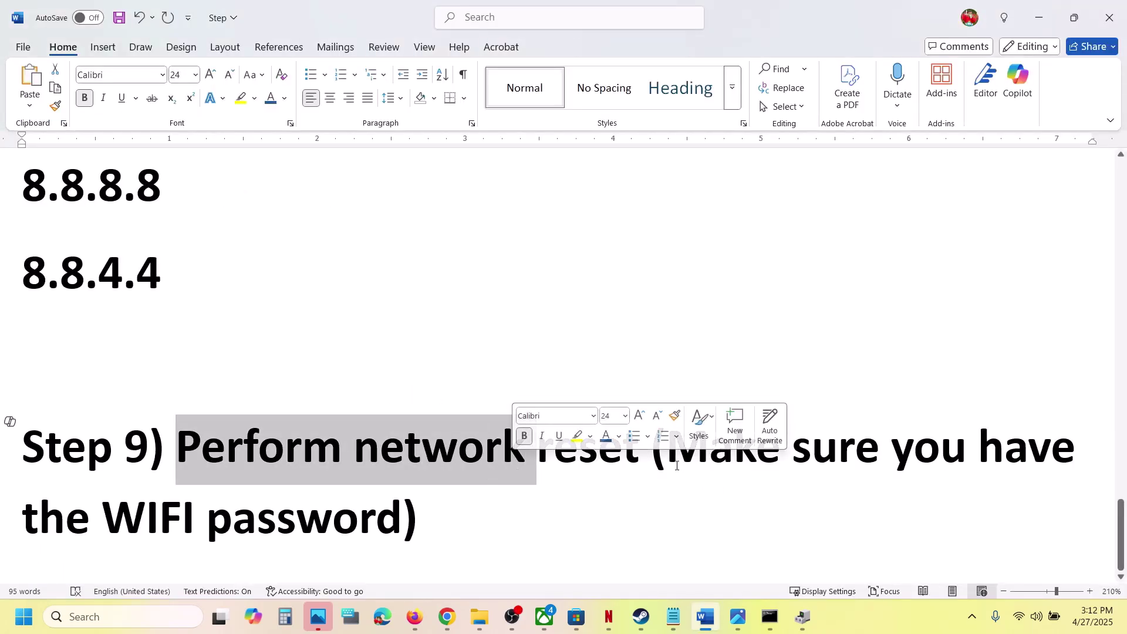
drag(680, 468, 399, 508)
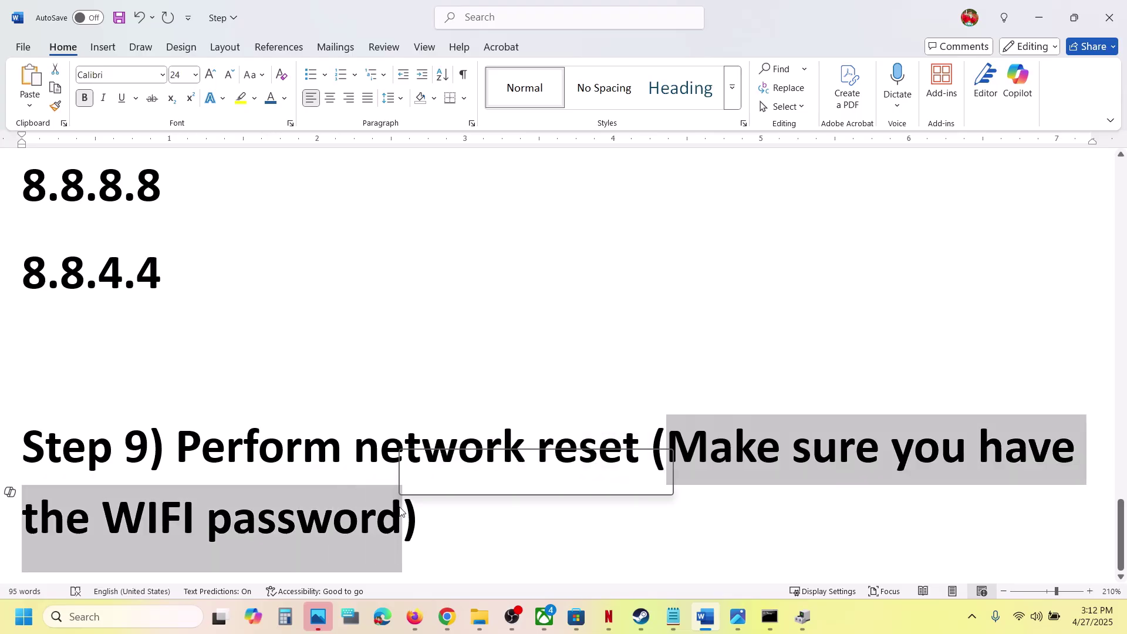
click(509, 524)
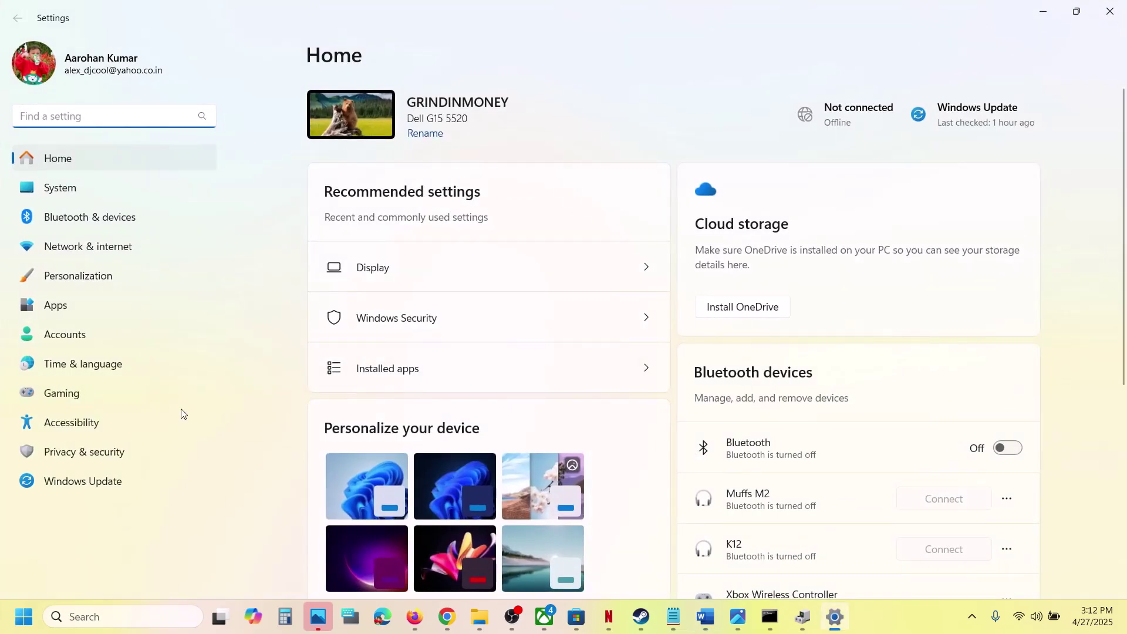
- In Settings, go to Network & internet > Advanced network settings
click(92, 247)
scroll(590, 364, down, 1)
scroll(590, 364, up, 1)
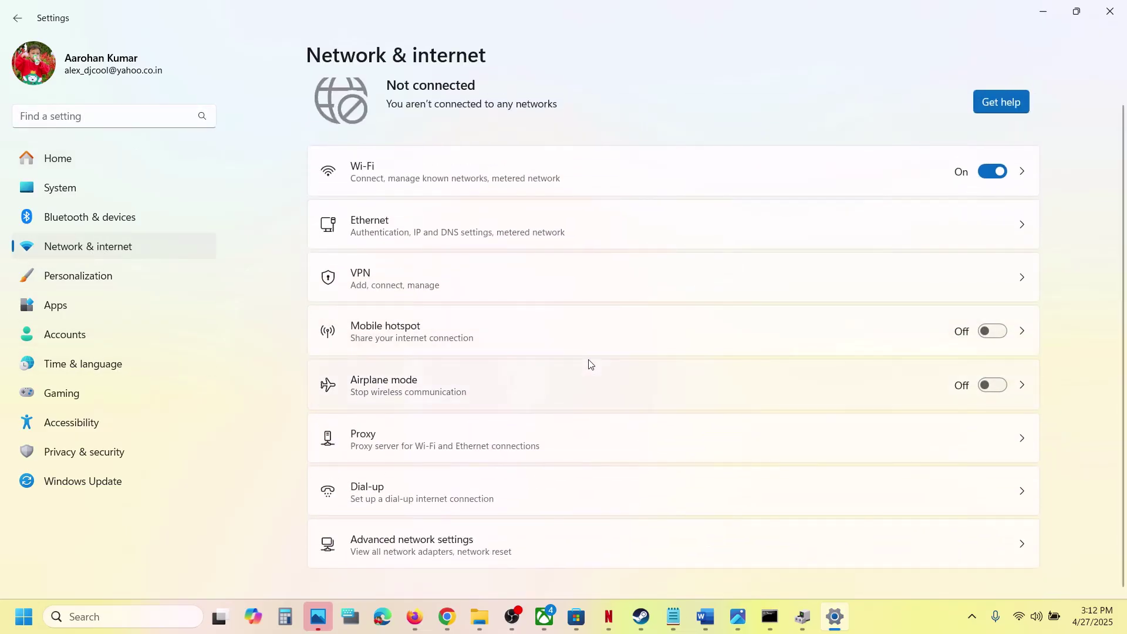
scroll(466, 475, up, 1)
scroll(467, 475, down, 1)
click(407, 544)
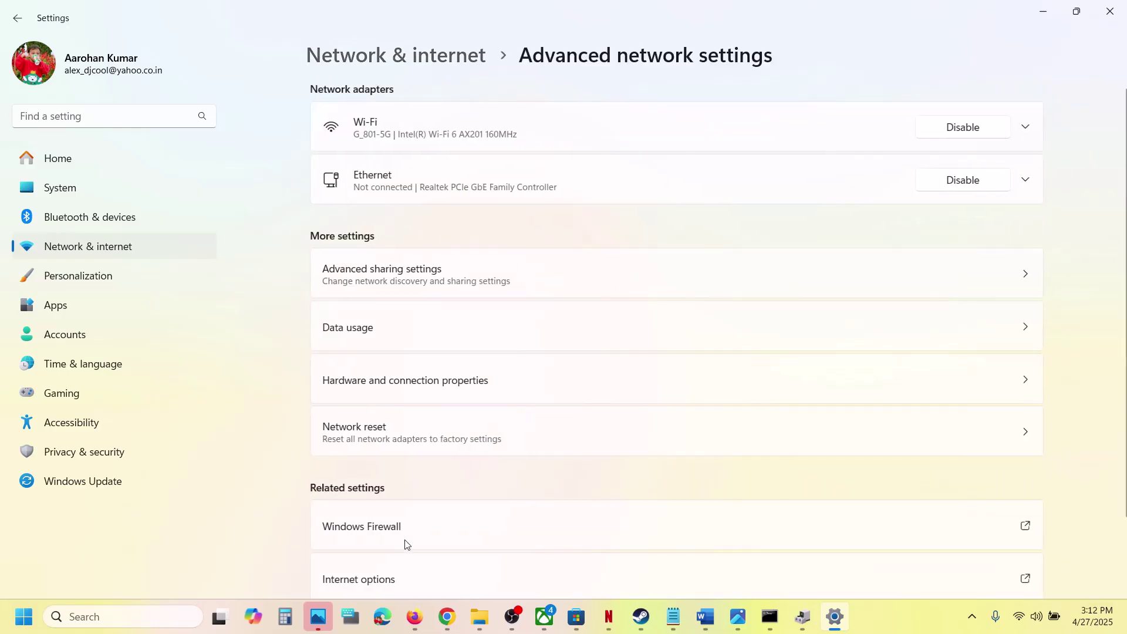
scroll(527, 382, down, 2)
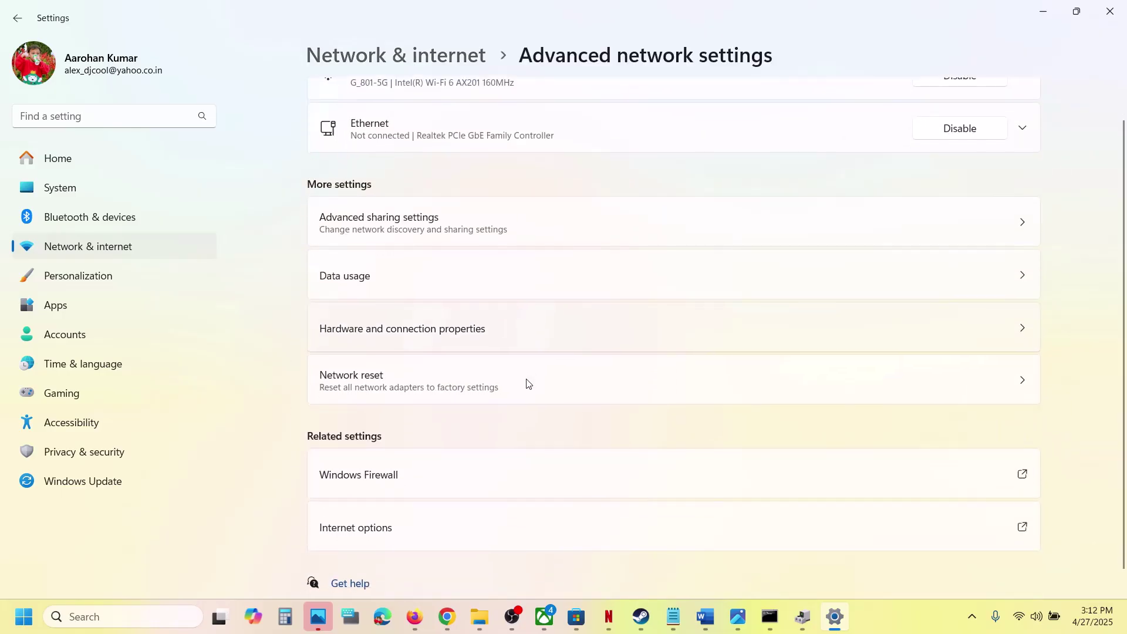
scroll(526, 383, up, 2)
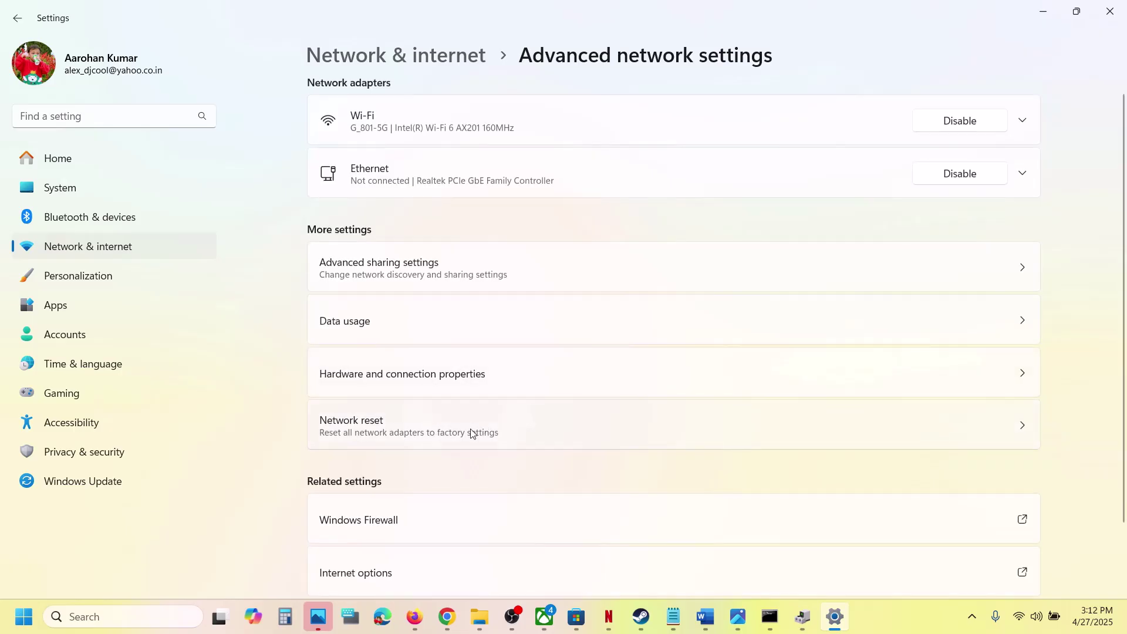
- Open the Network reset page, choose Reset now, and decline the confirmation with No
click(532, 429)
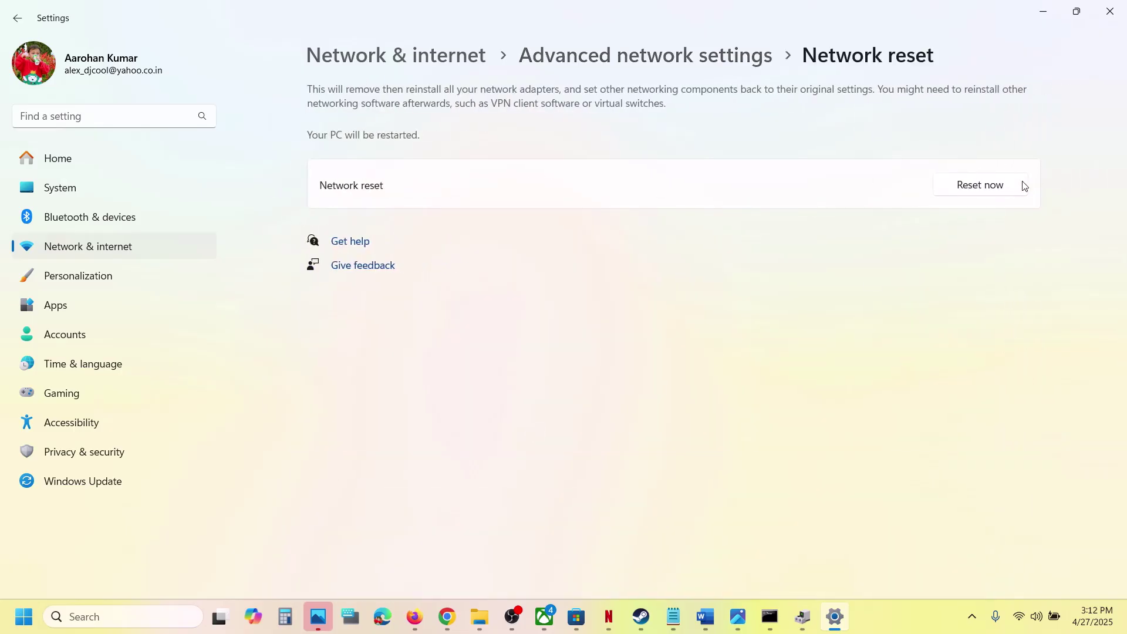
click(991, 191)
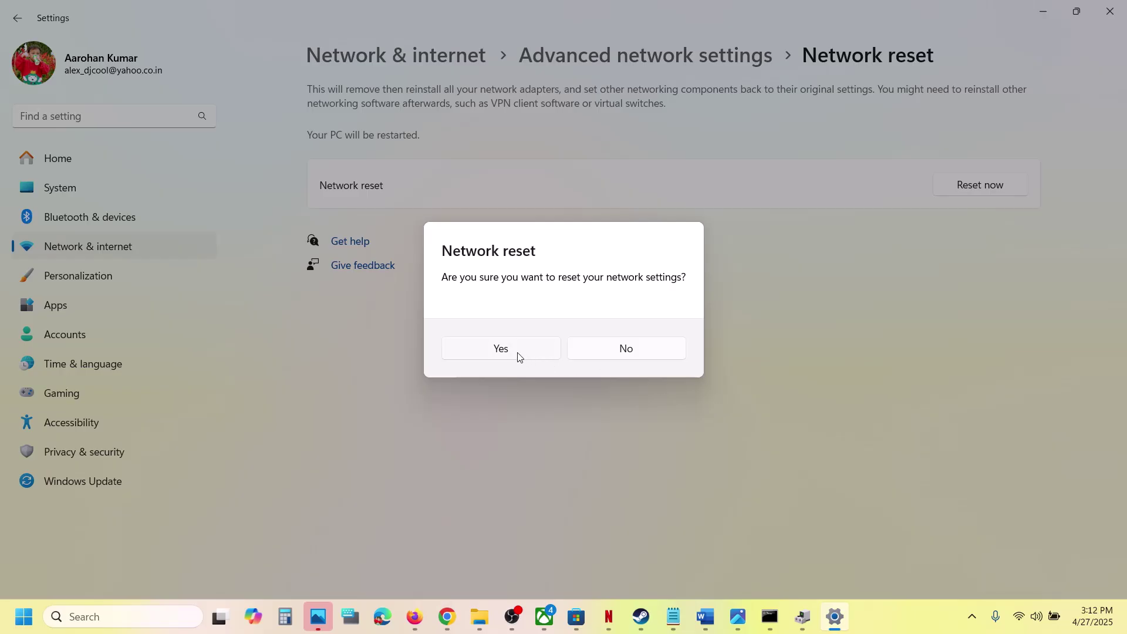
click(605, 356)
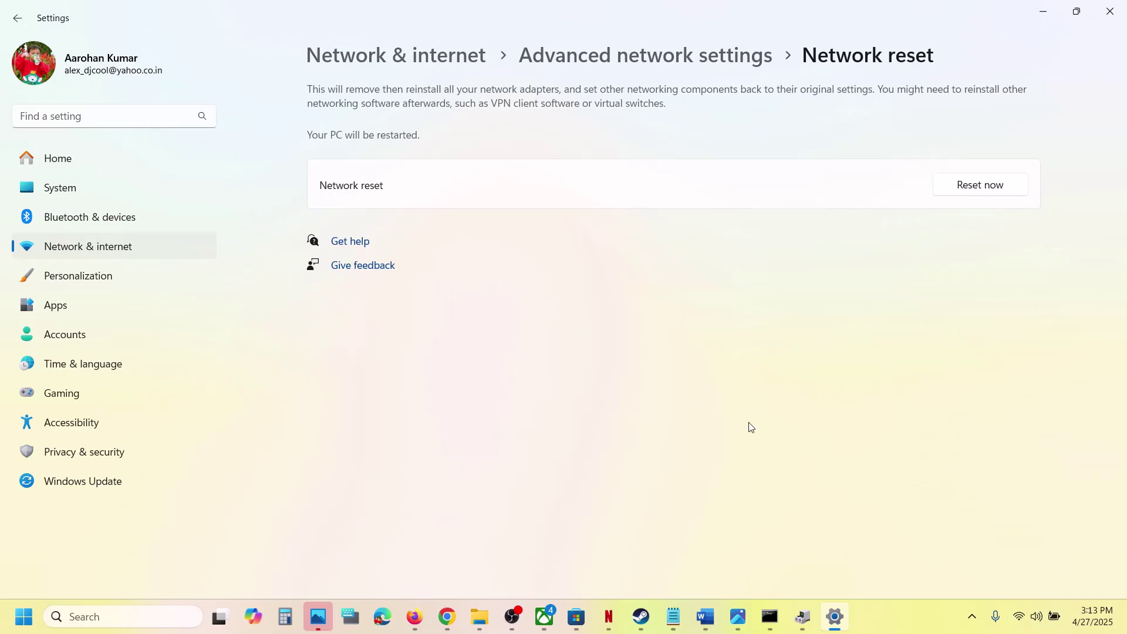
click(908, 624)
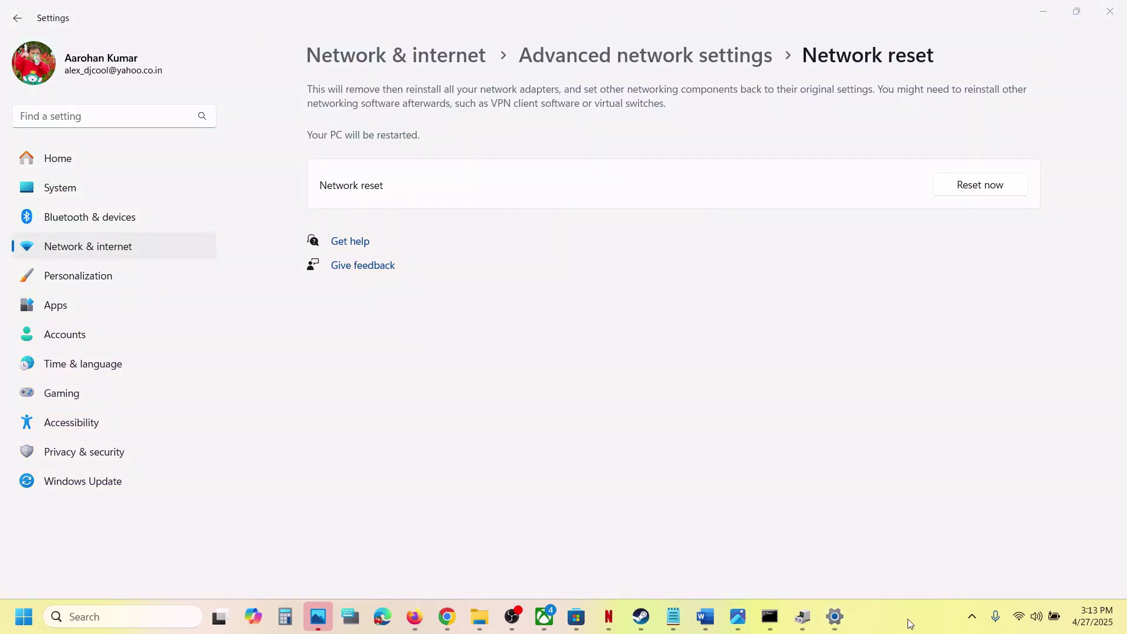